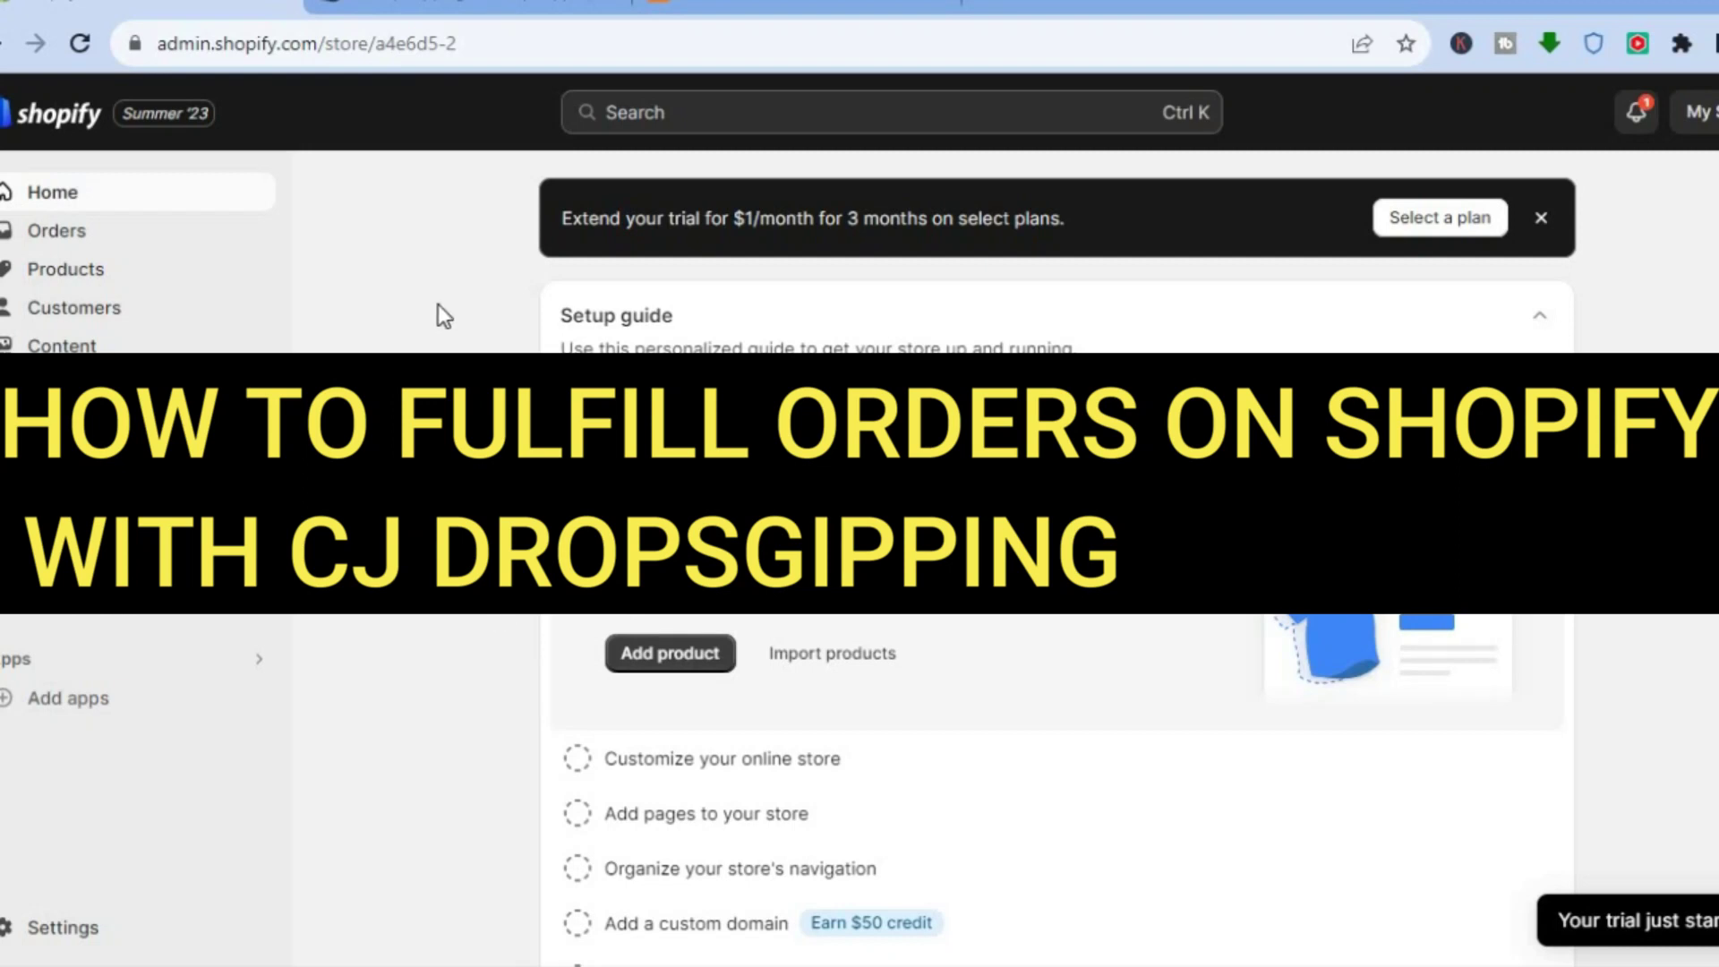
# Browse from the admin's recommended apps into the Shopify App Store, returning to the CJdropshipping listing
pyautogui.click(438, 7)
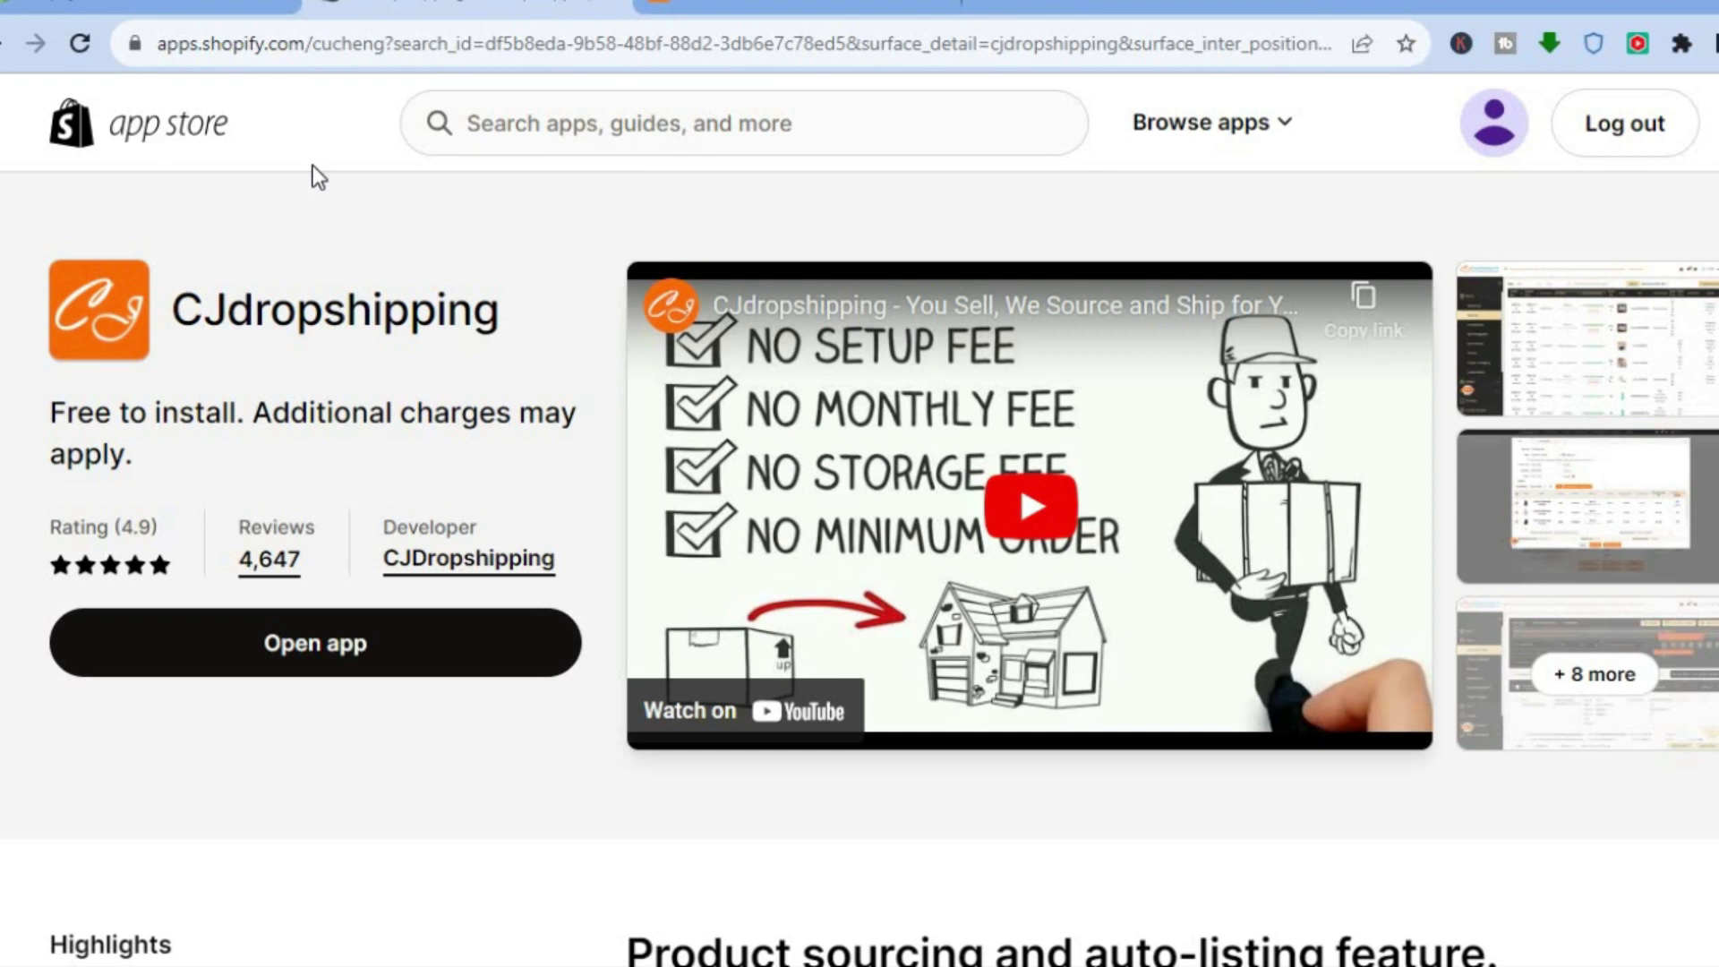
pyautogui.click(125, 10)
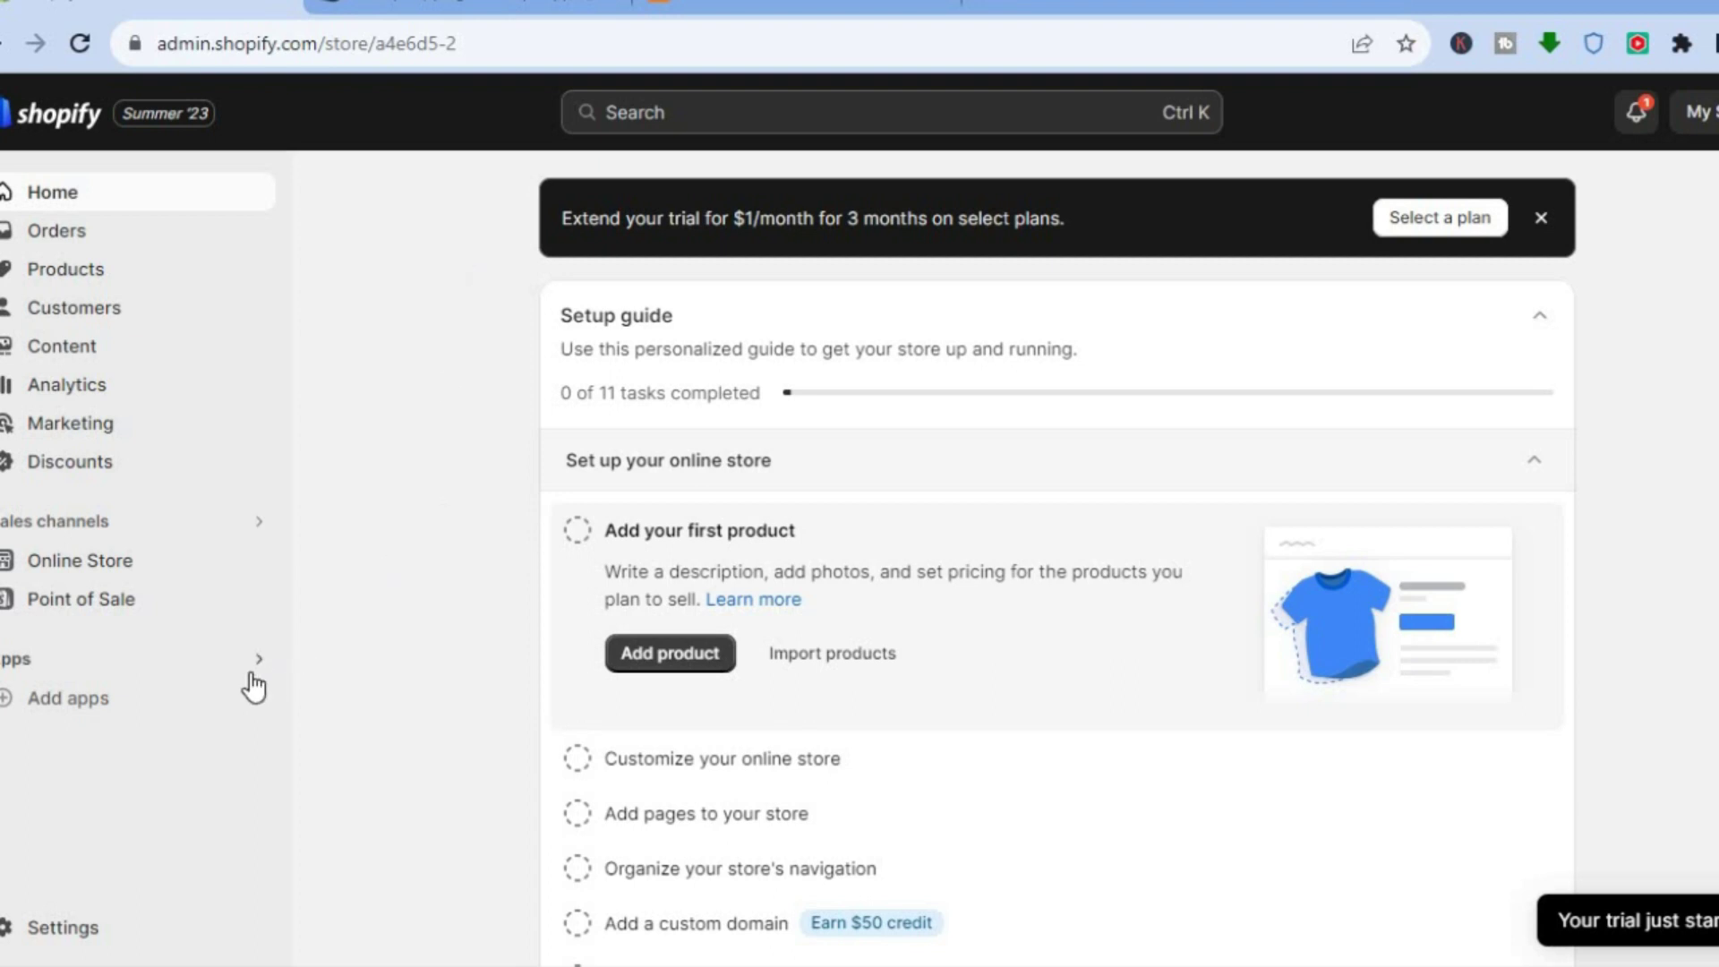
pyautogui.click(133, 699)
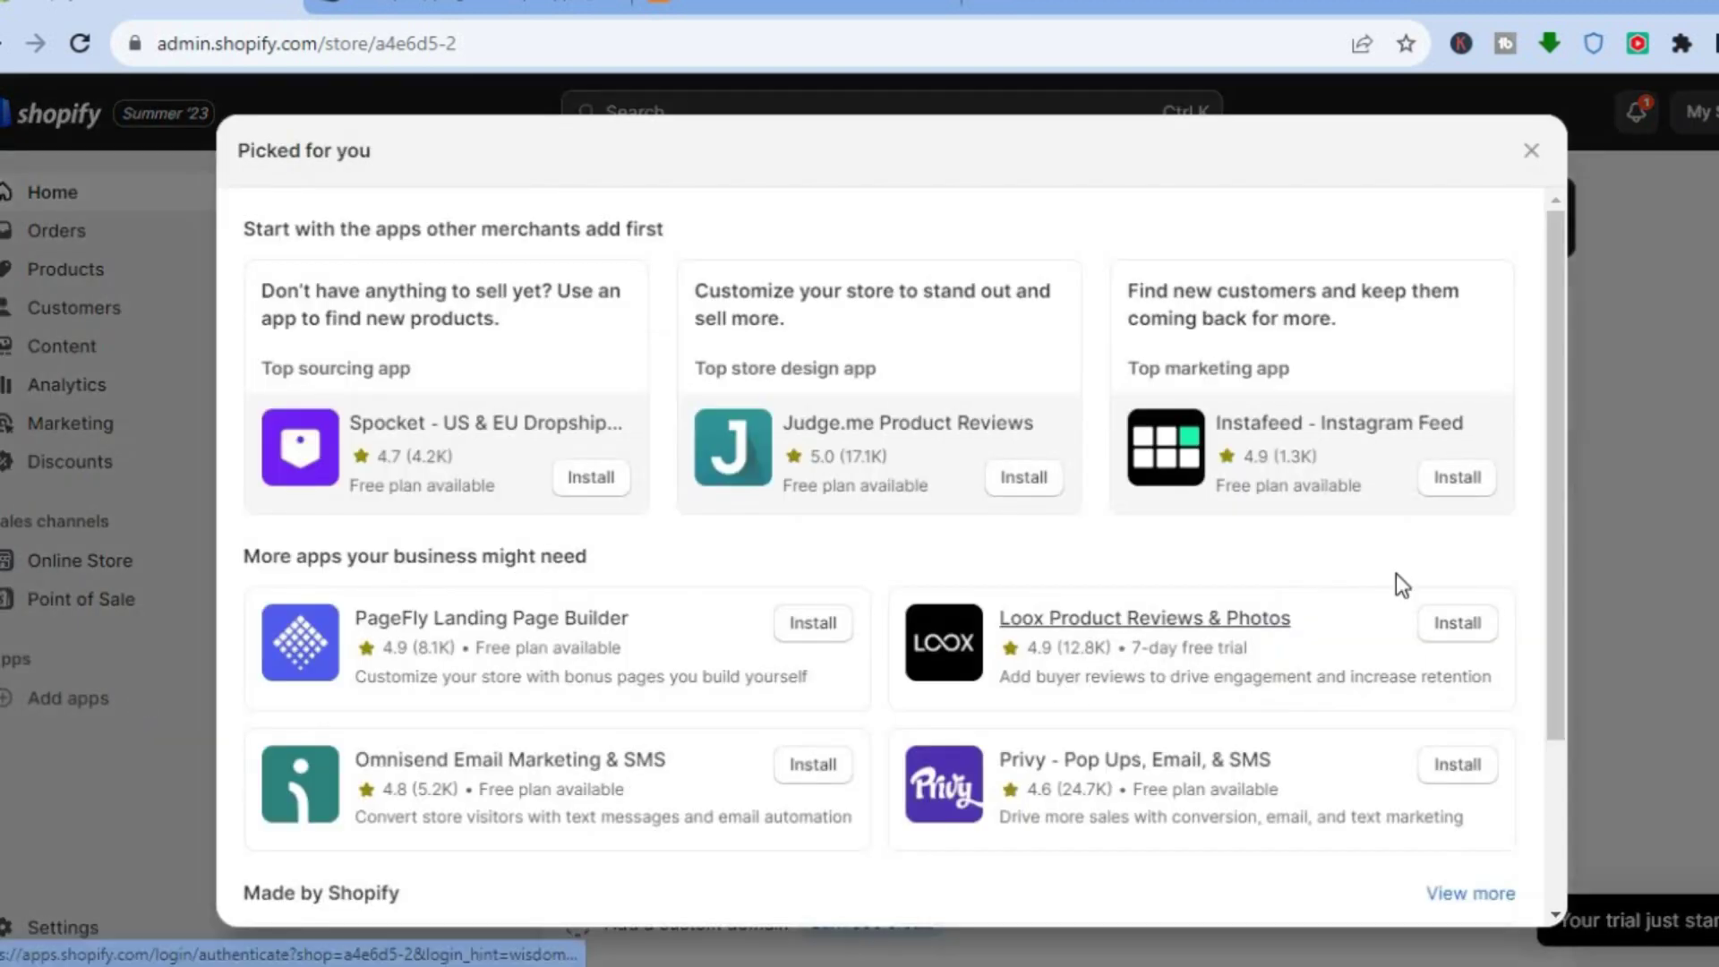
pyautogui.moveTo(1555, 600); pyautogui.dragTo(1529, 829)
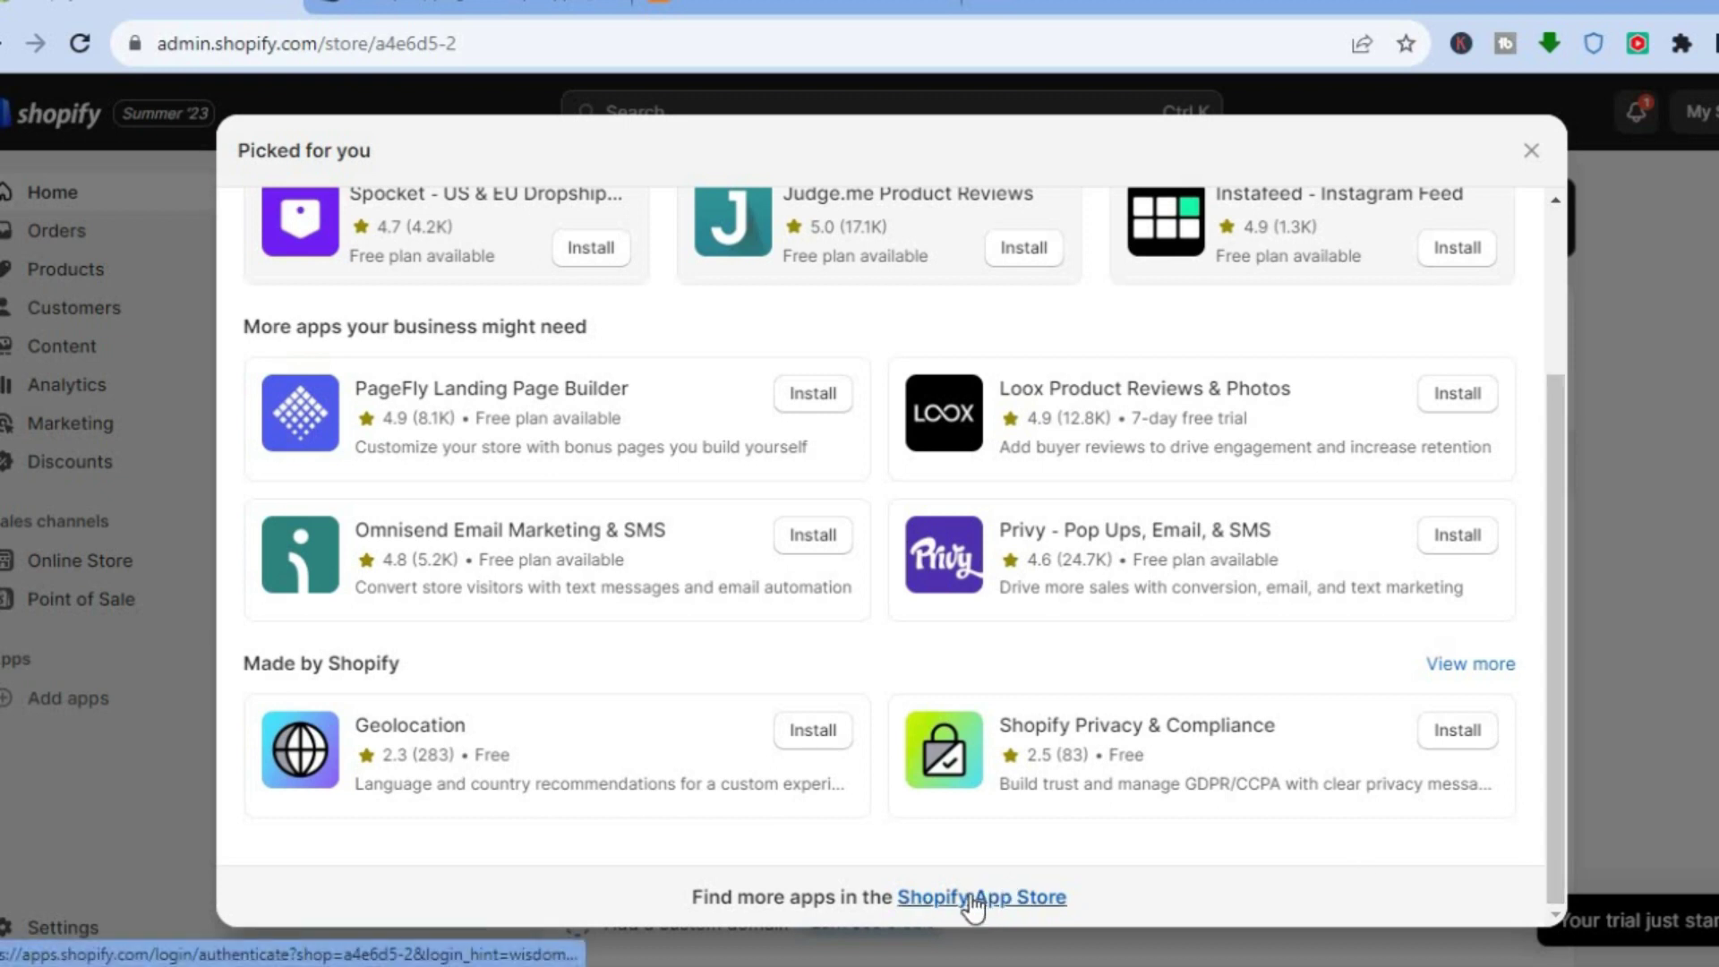
pyautogui.click(445, 4)
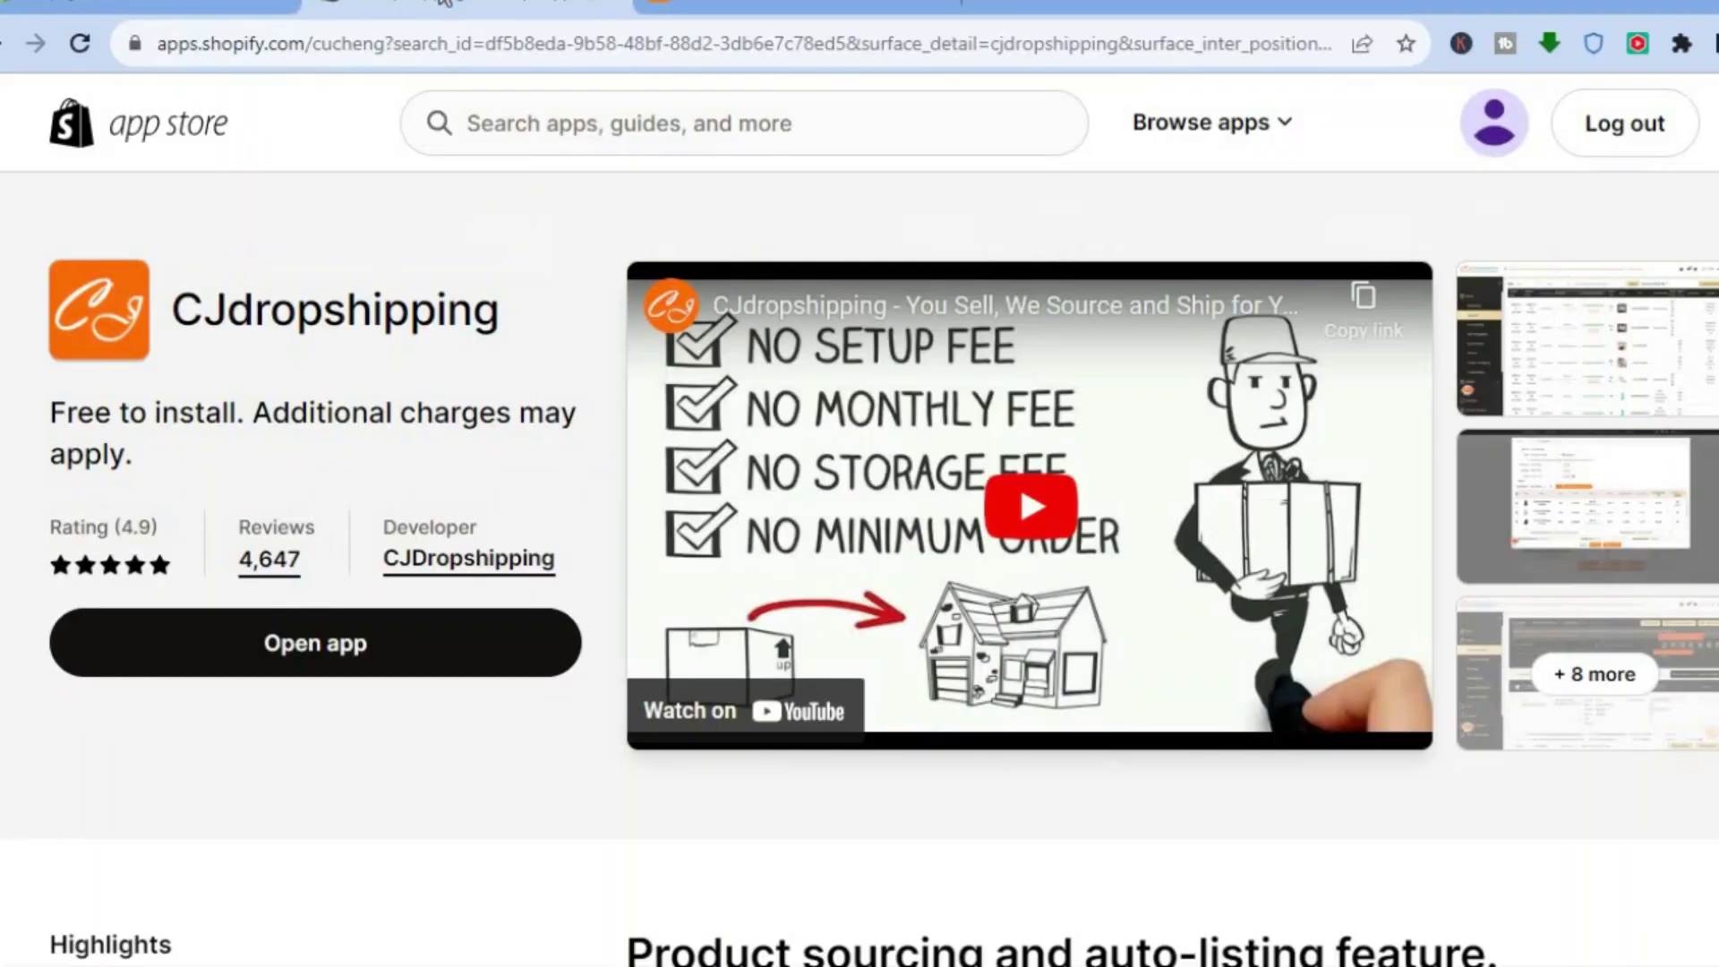
pyautogui.click(538, 127)
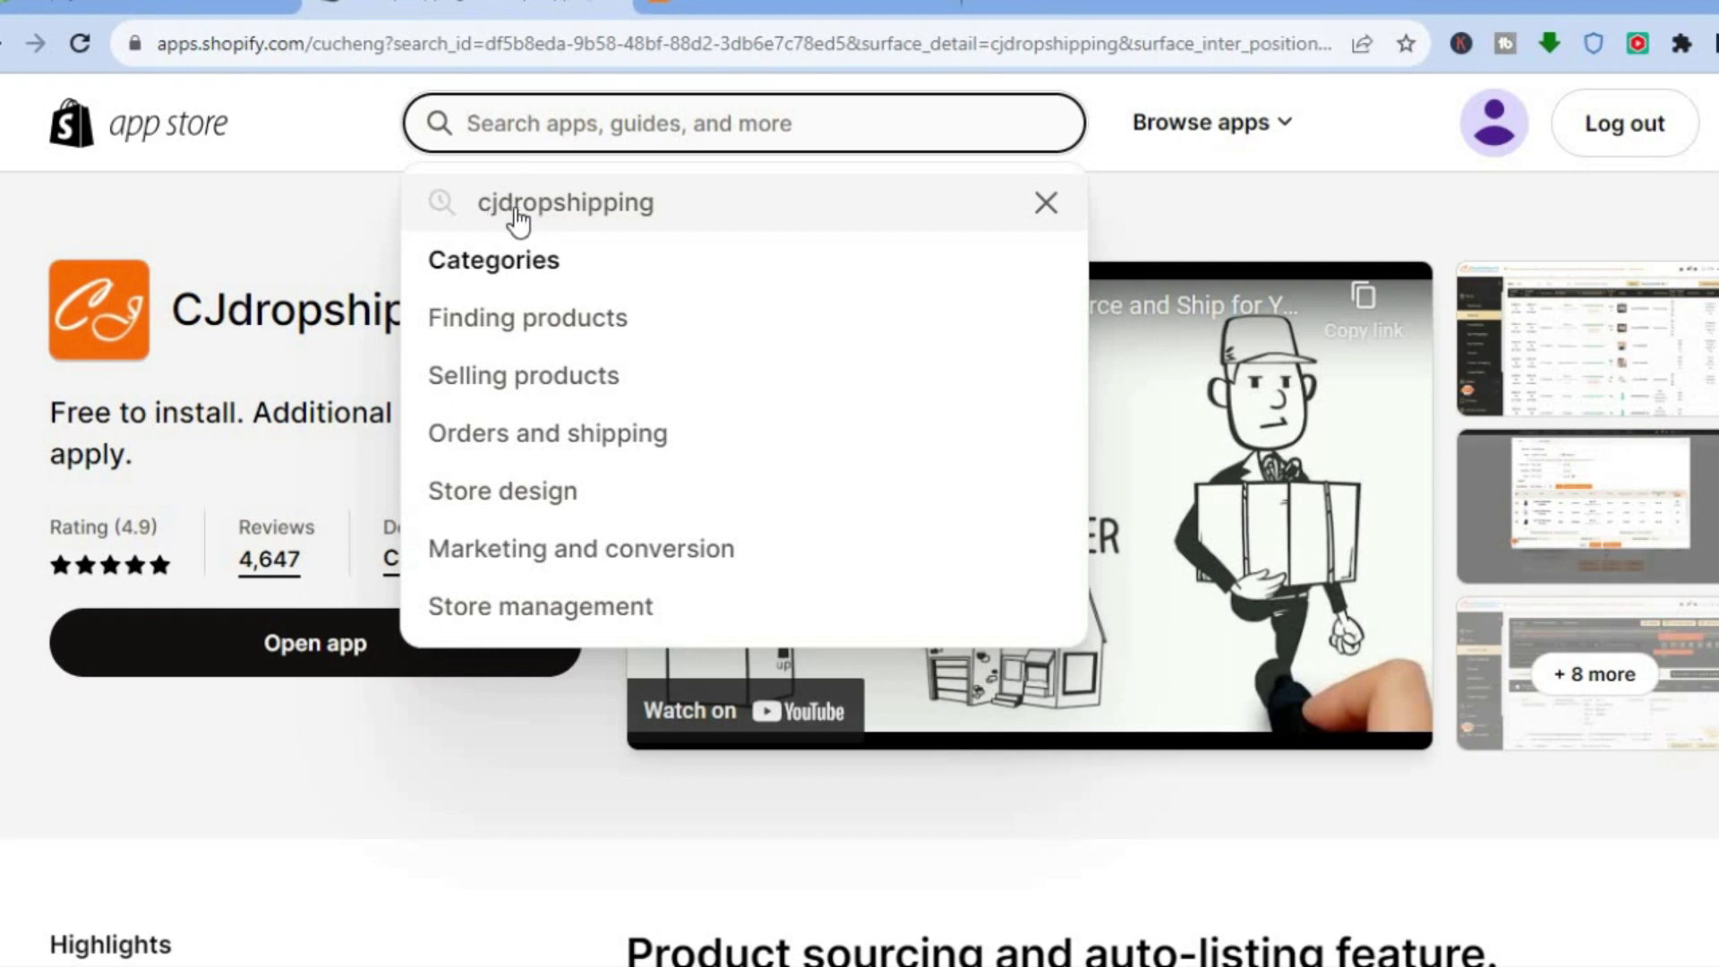
pyautogui.click(296, 142)
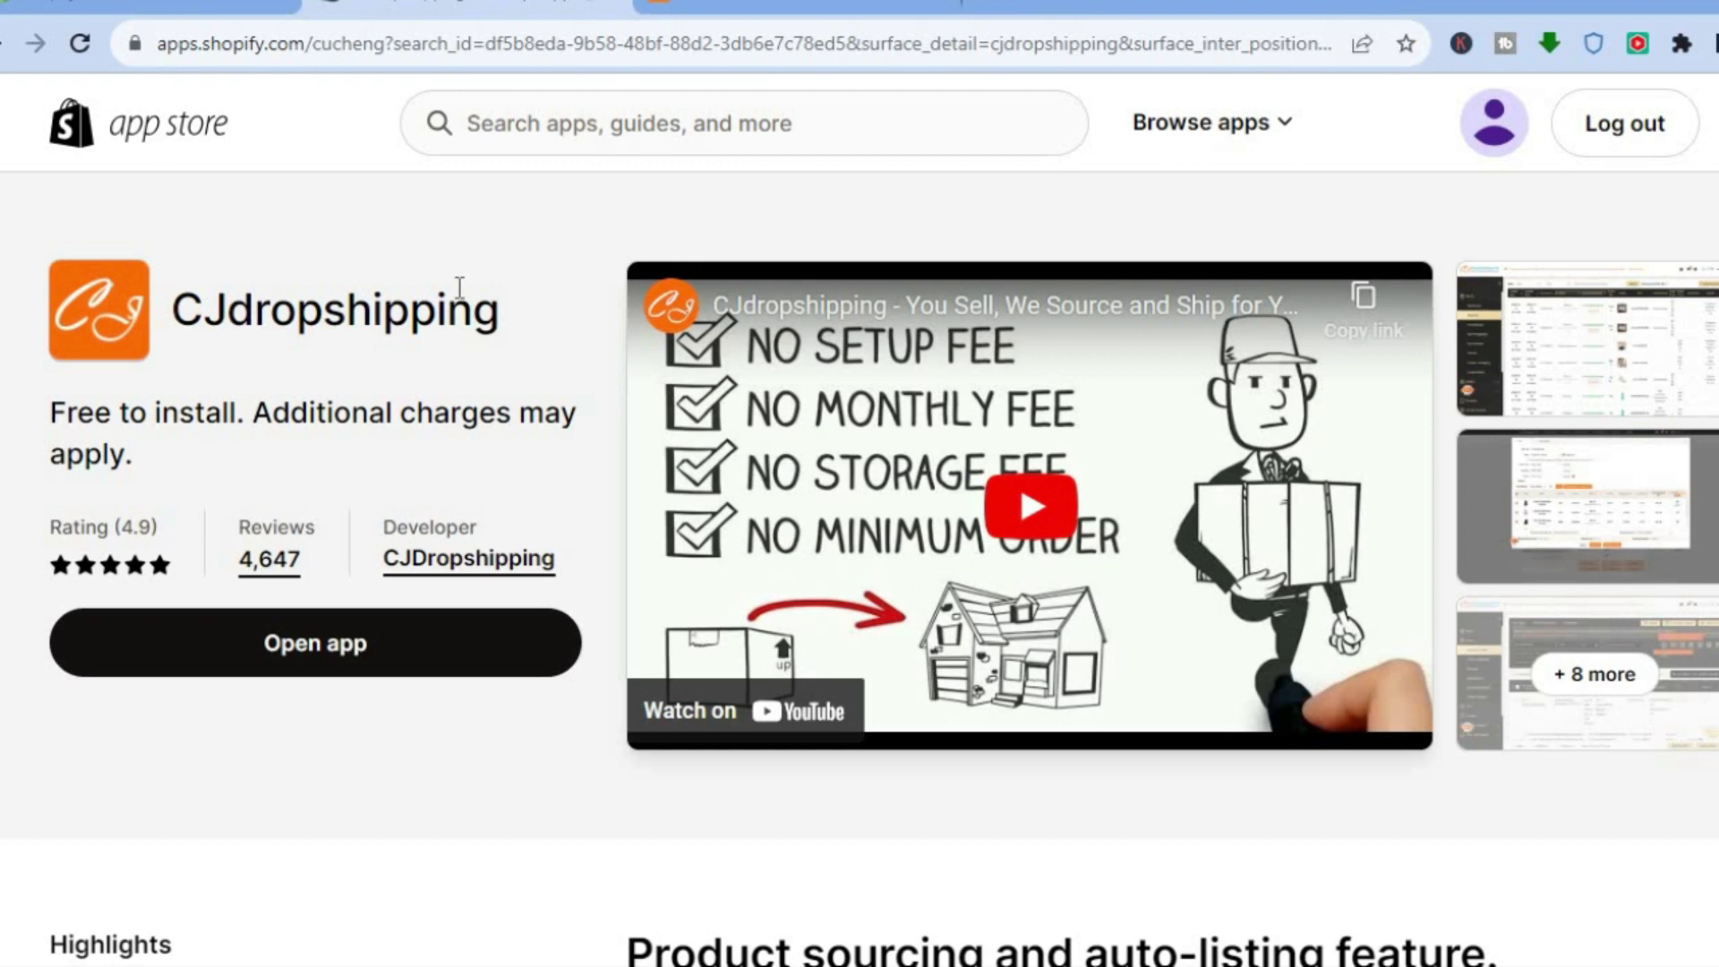
# Show the 6000 'bracelets for men' results on CJdropshipping and open the All Warehouses filter
pyautogui.click(751, 5)
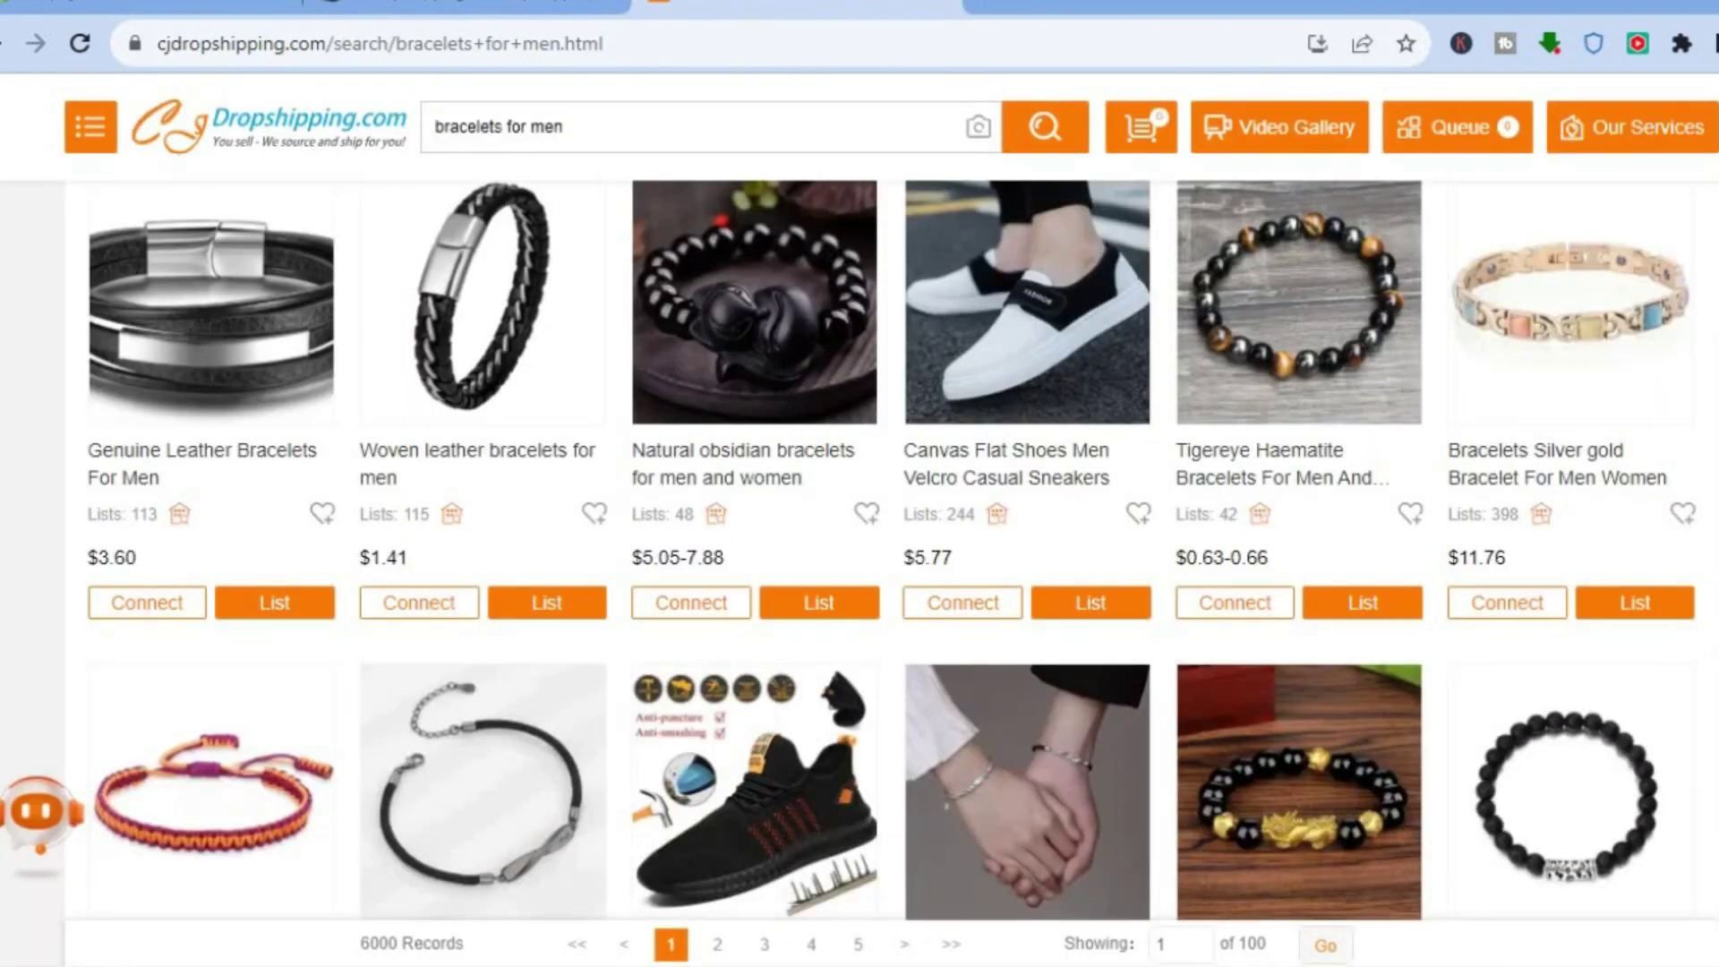
pyautogui.scroll(3, 1057, 262)
pyautogui.scroll(-2, 1056, 262)
pyautogui.scroll(4, 1057, 261)
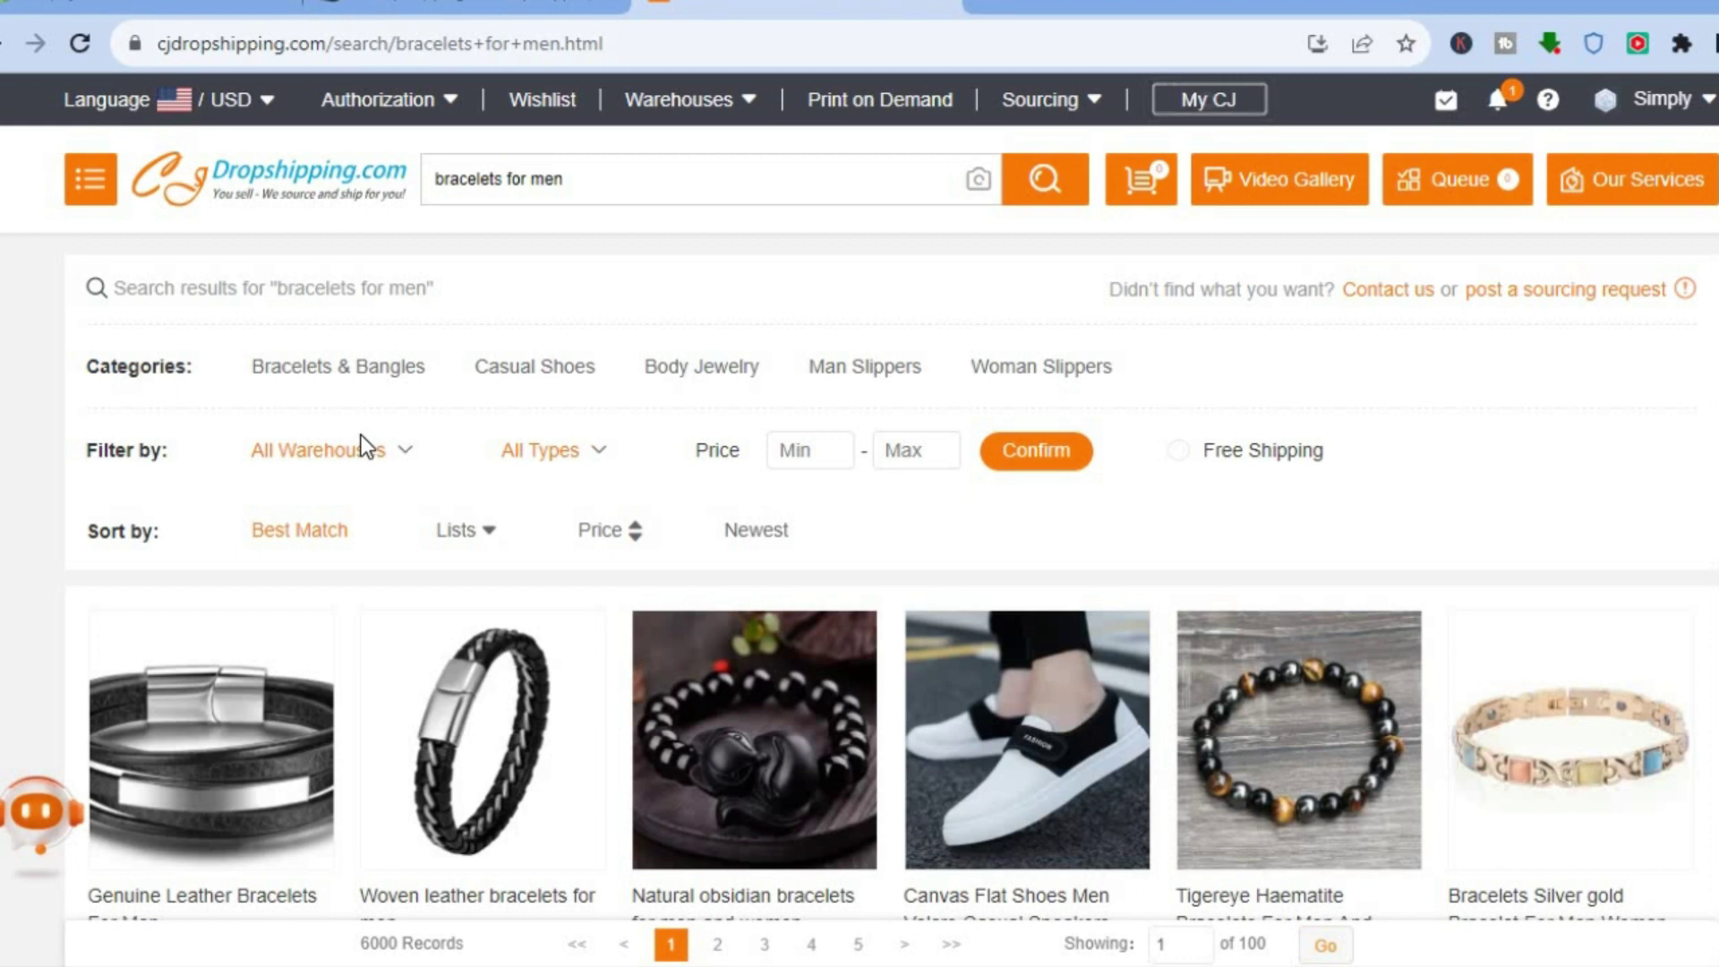
pyautogui.click(379, 451)
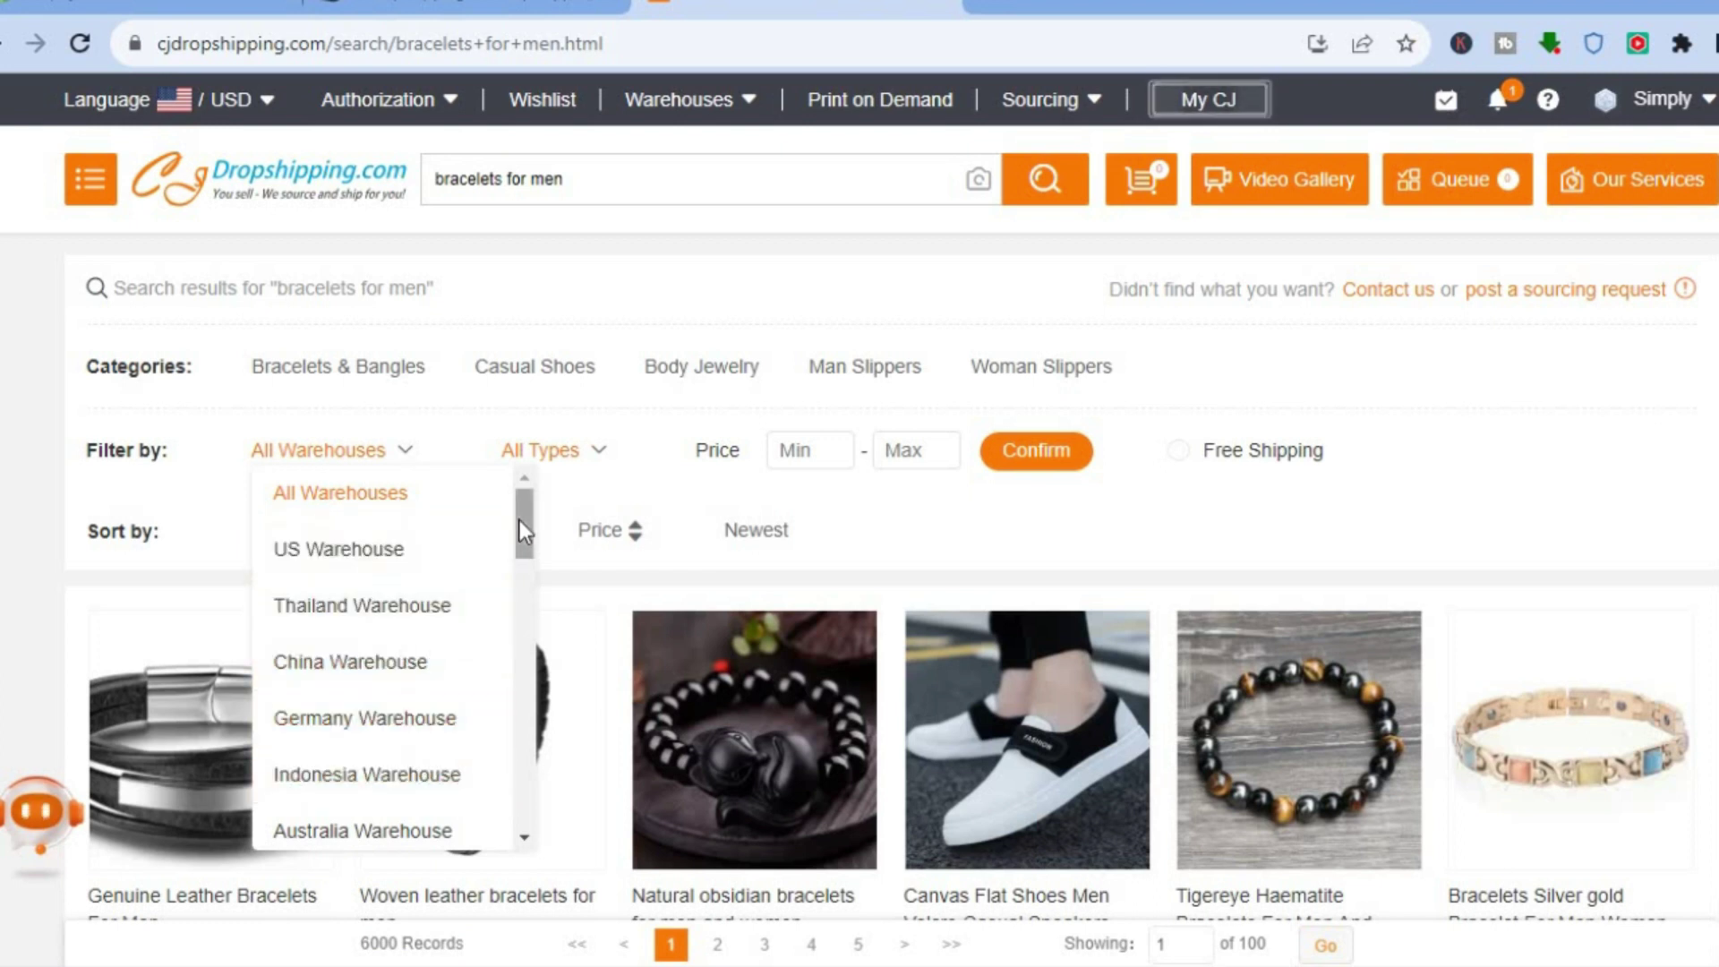
pyautogui.moveTo(519, 549); pyautogui.dragTo(525, 496)
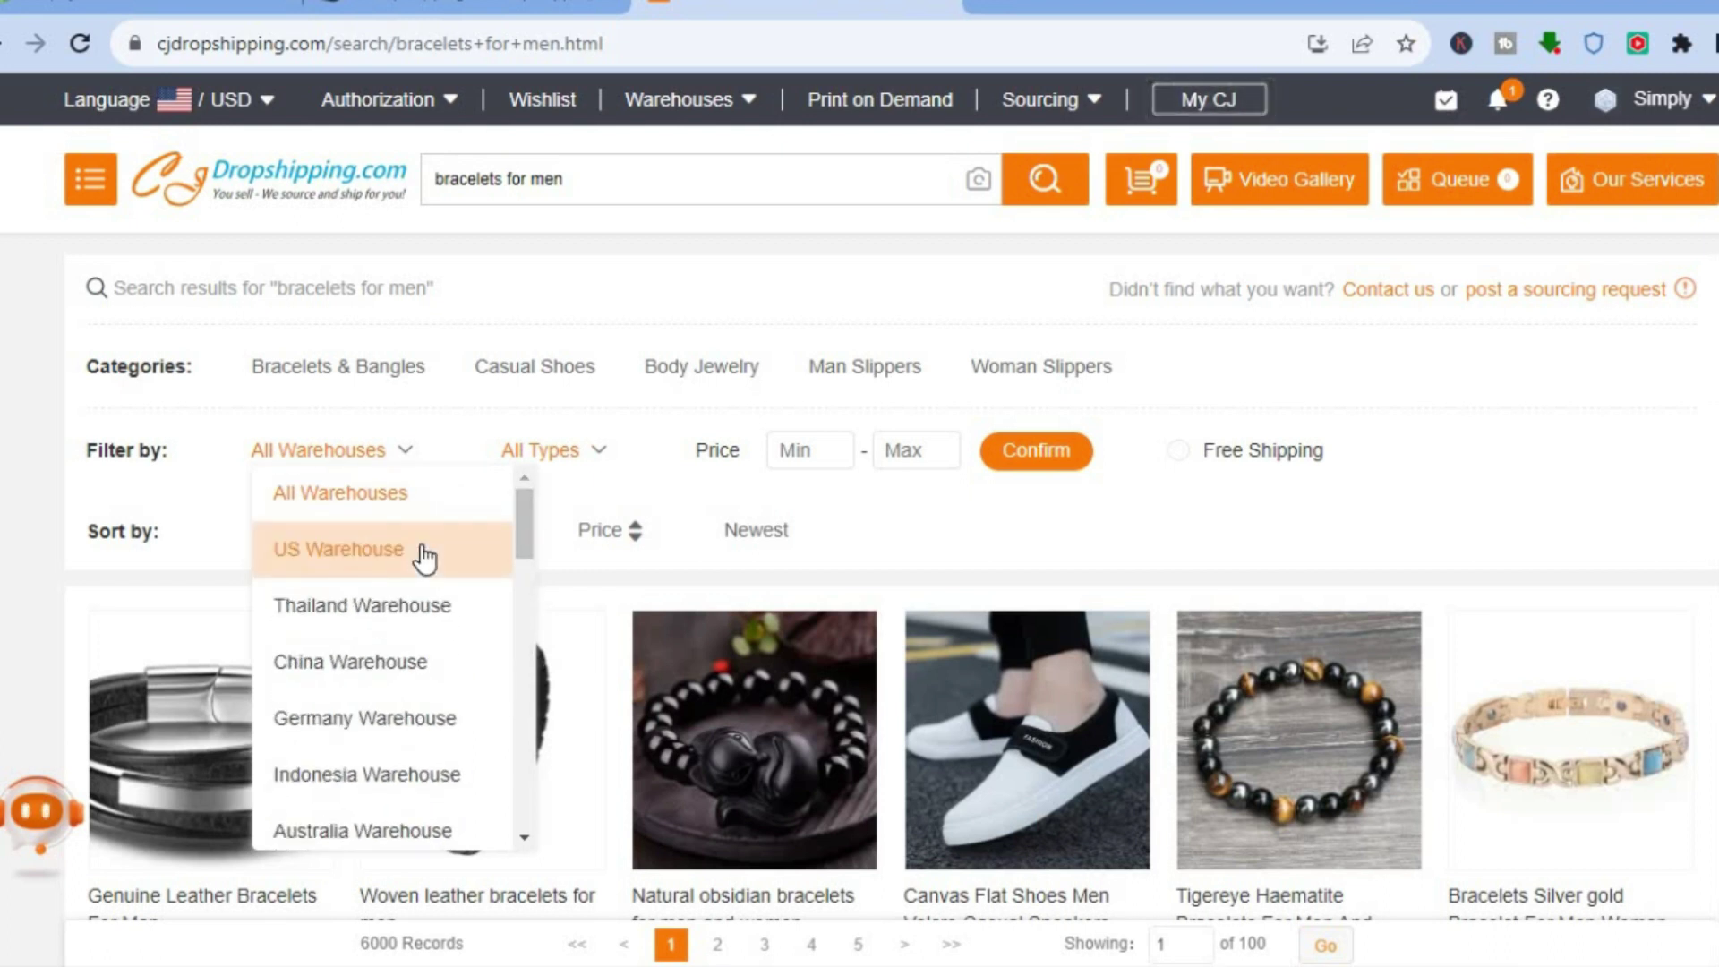
# Filter the bracelets for men results to US Warehouse, leaving 286 records across 5 pages
pyautogui.click(299, 548)
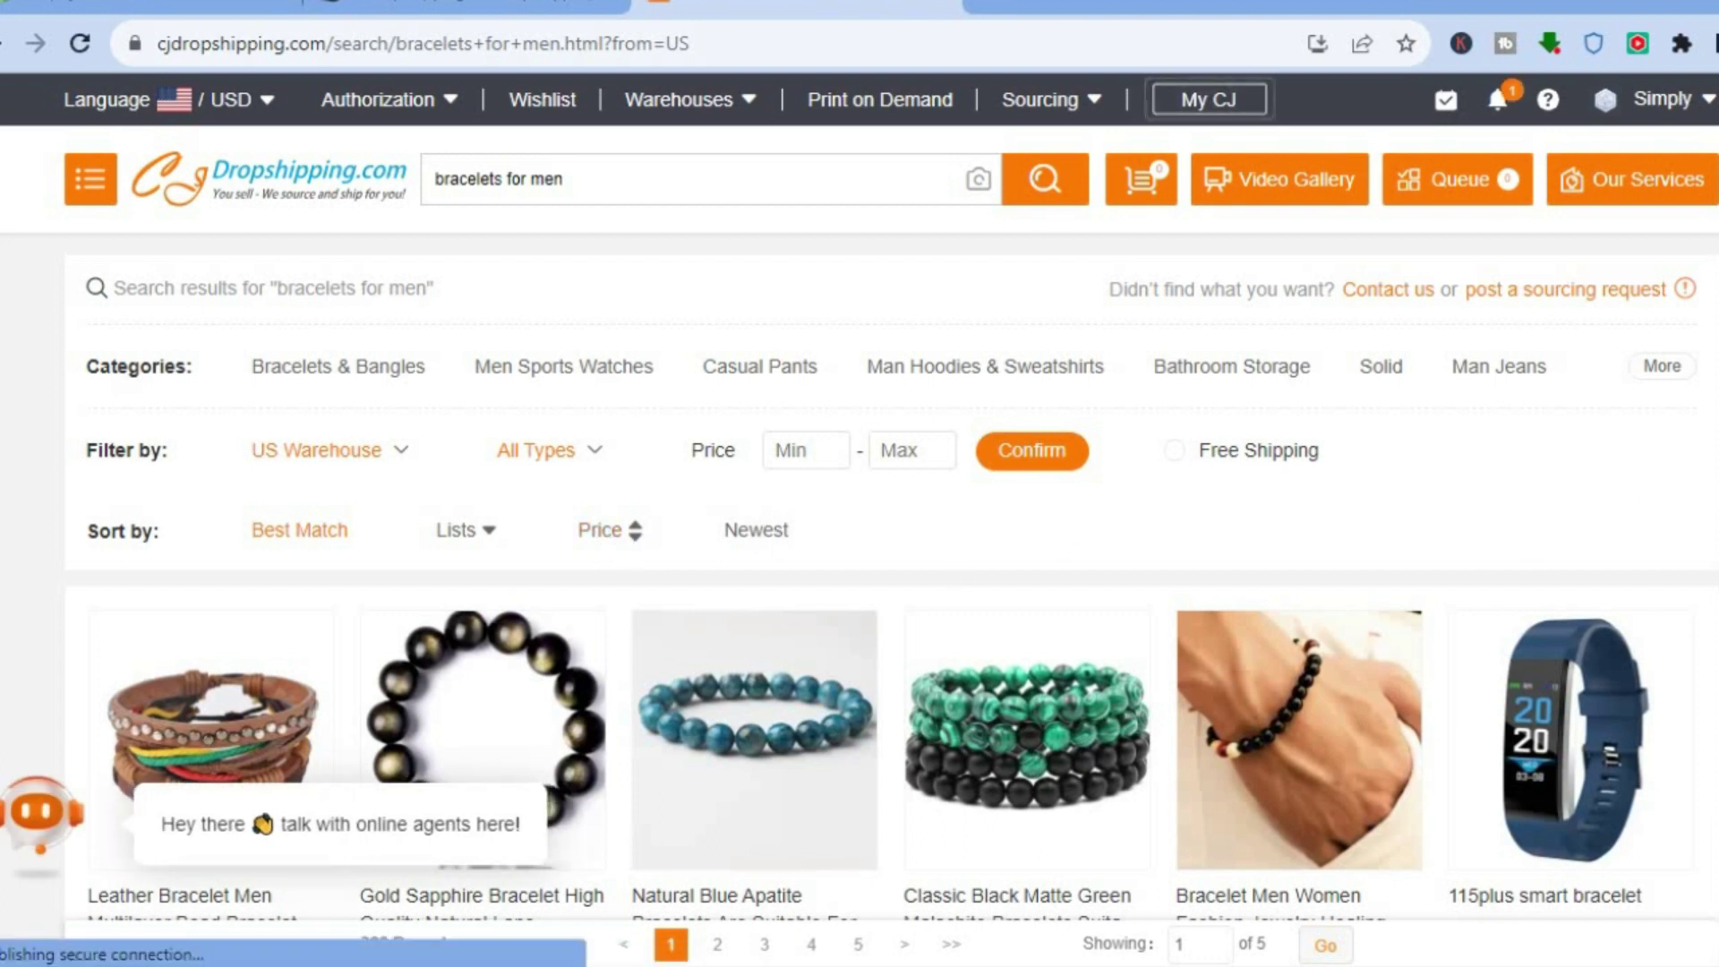
pyautogui.scroll(-2, 1474, 516)
pyautogui.scroll(-3, 893, 549)
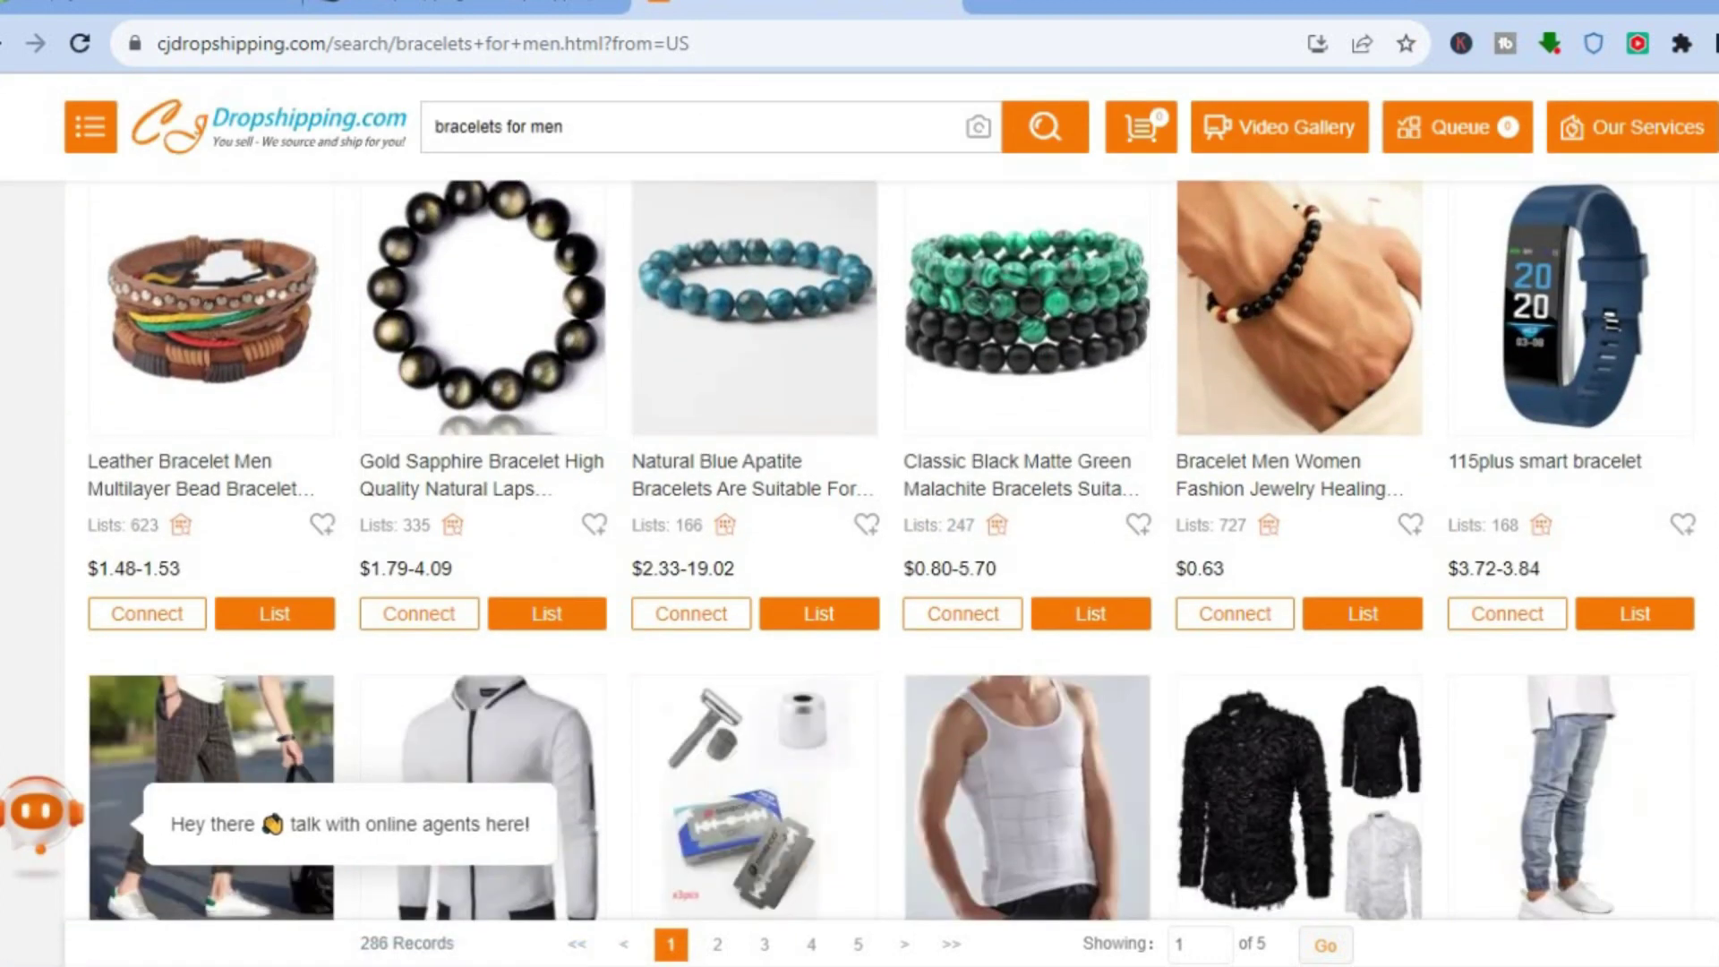
# Open the $0.63 healing-balance beaded bracelet and review its $2.80 total and 73 US Warehouse units
pyautogui.click(1275, 362)
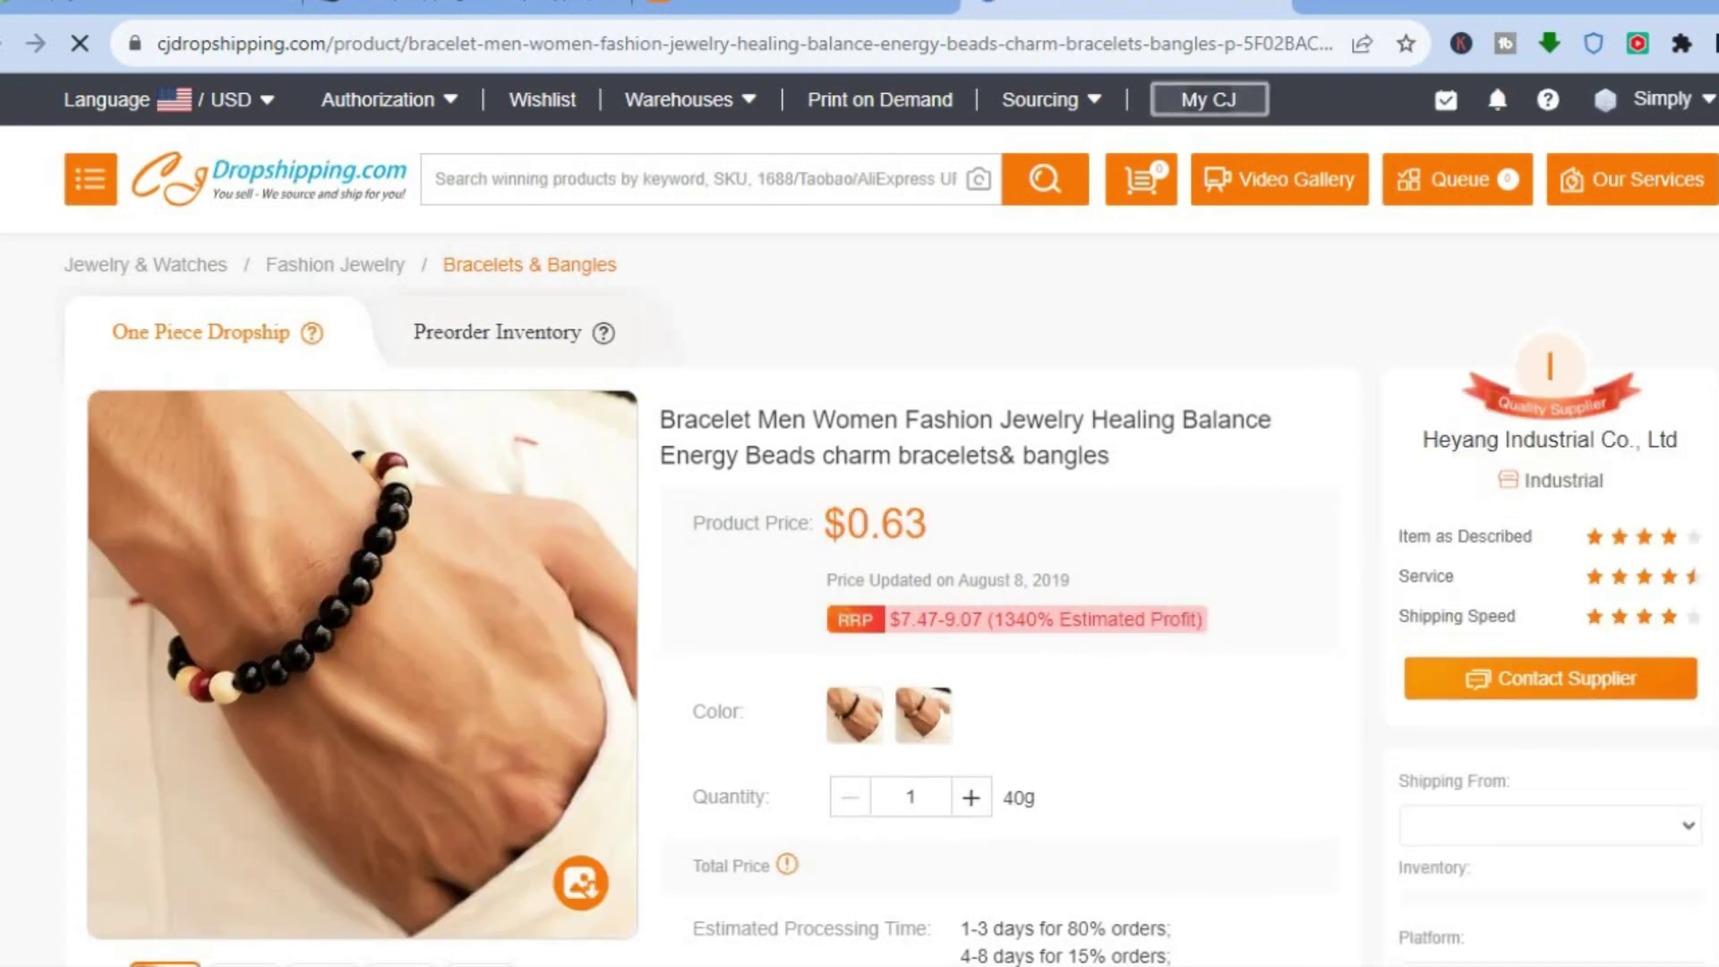
pyautogui.scroll(-2, 926, 517)
pyautogui.scroll(-7, 927, 519)
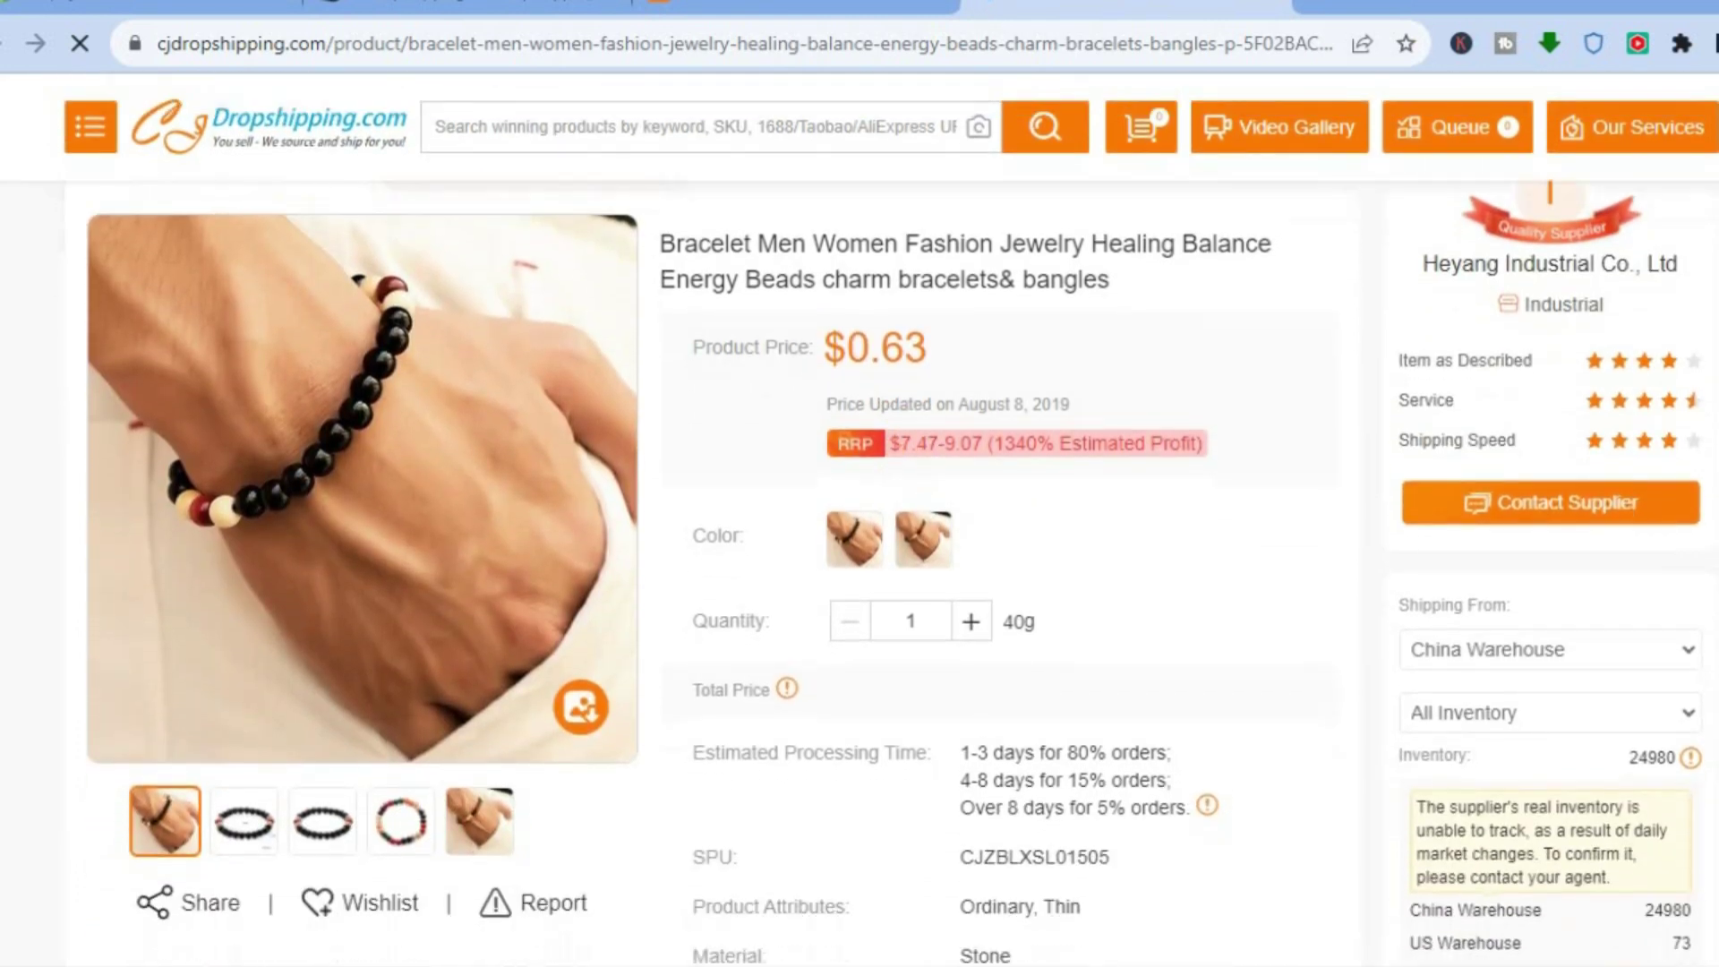
pyautogui.scroll(5, 927, 519)
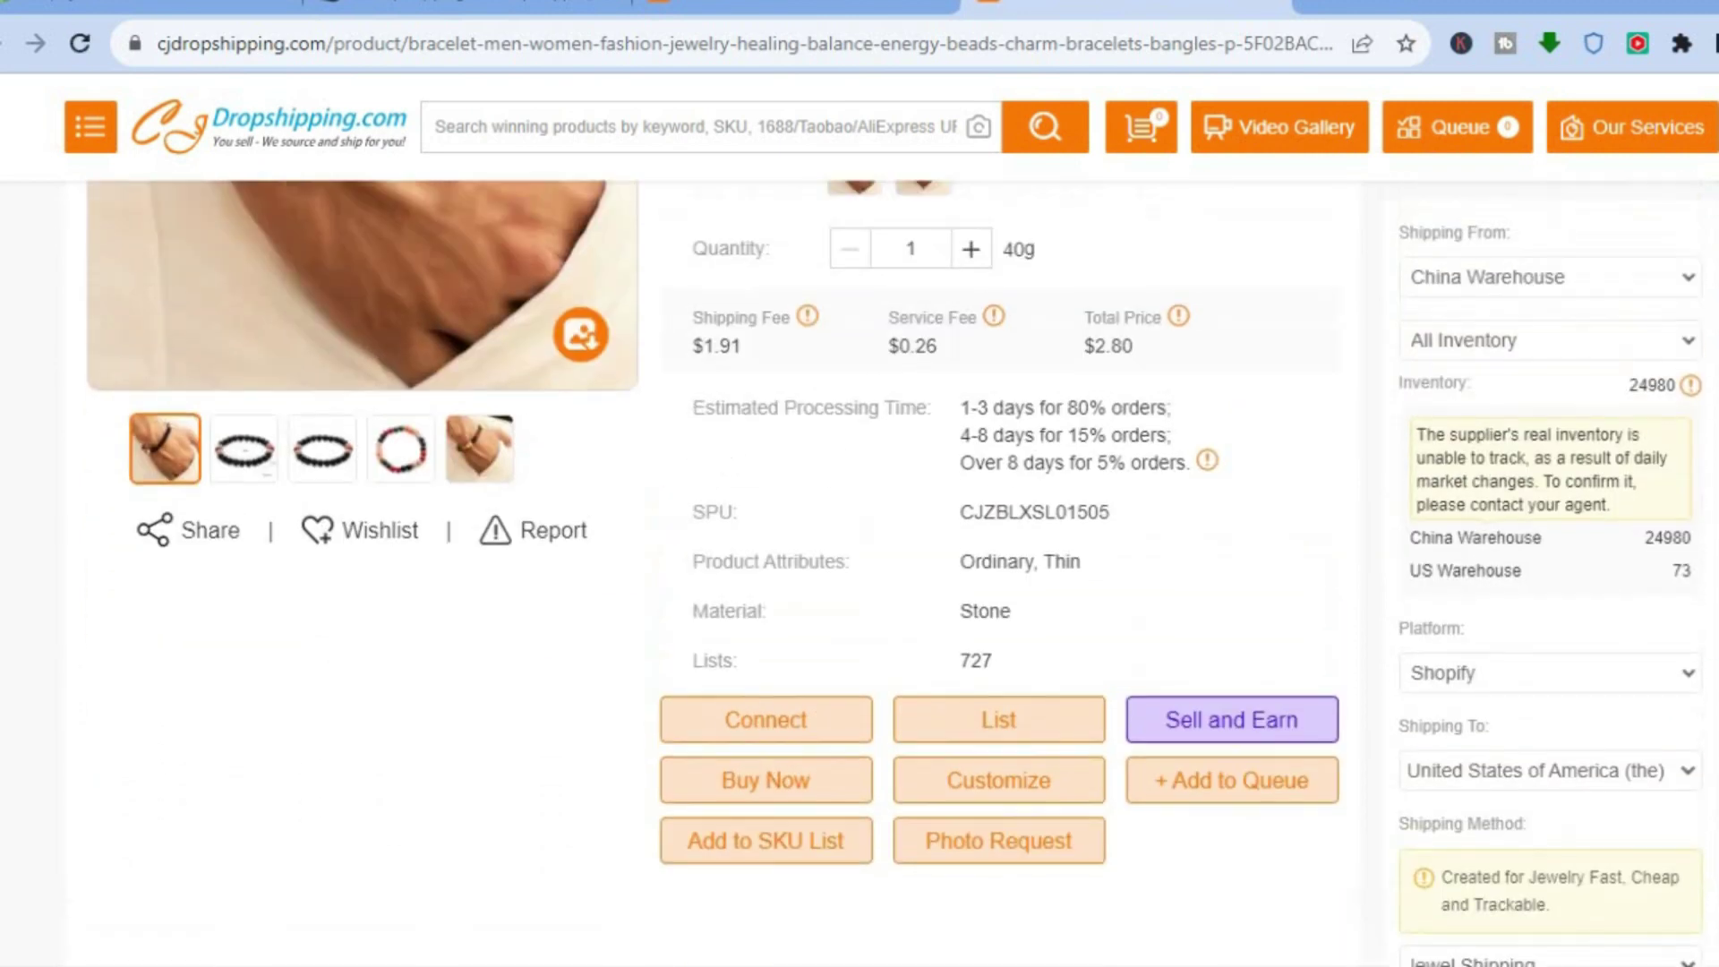
pyautogui.scroll(-2, 927, 519)
pyautogui.scroll(-1, 927, 519)
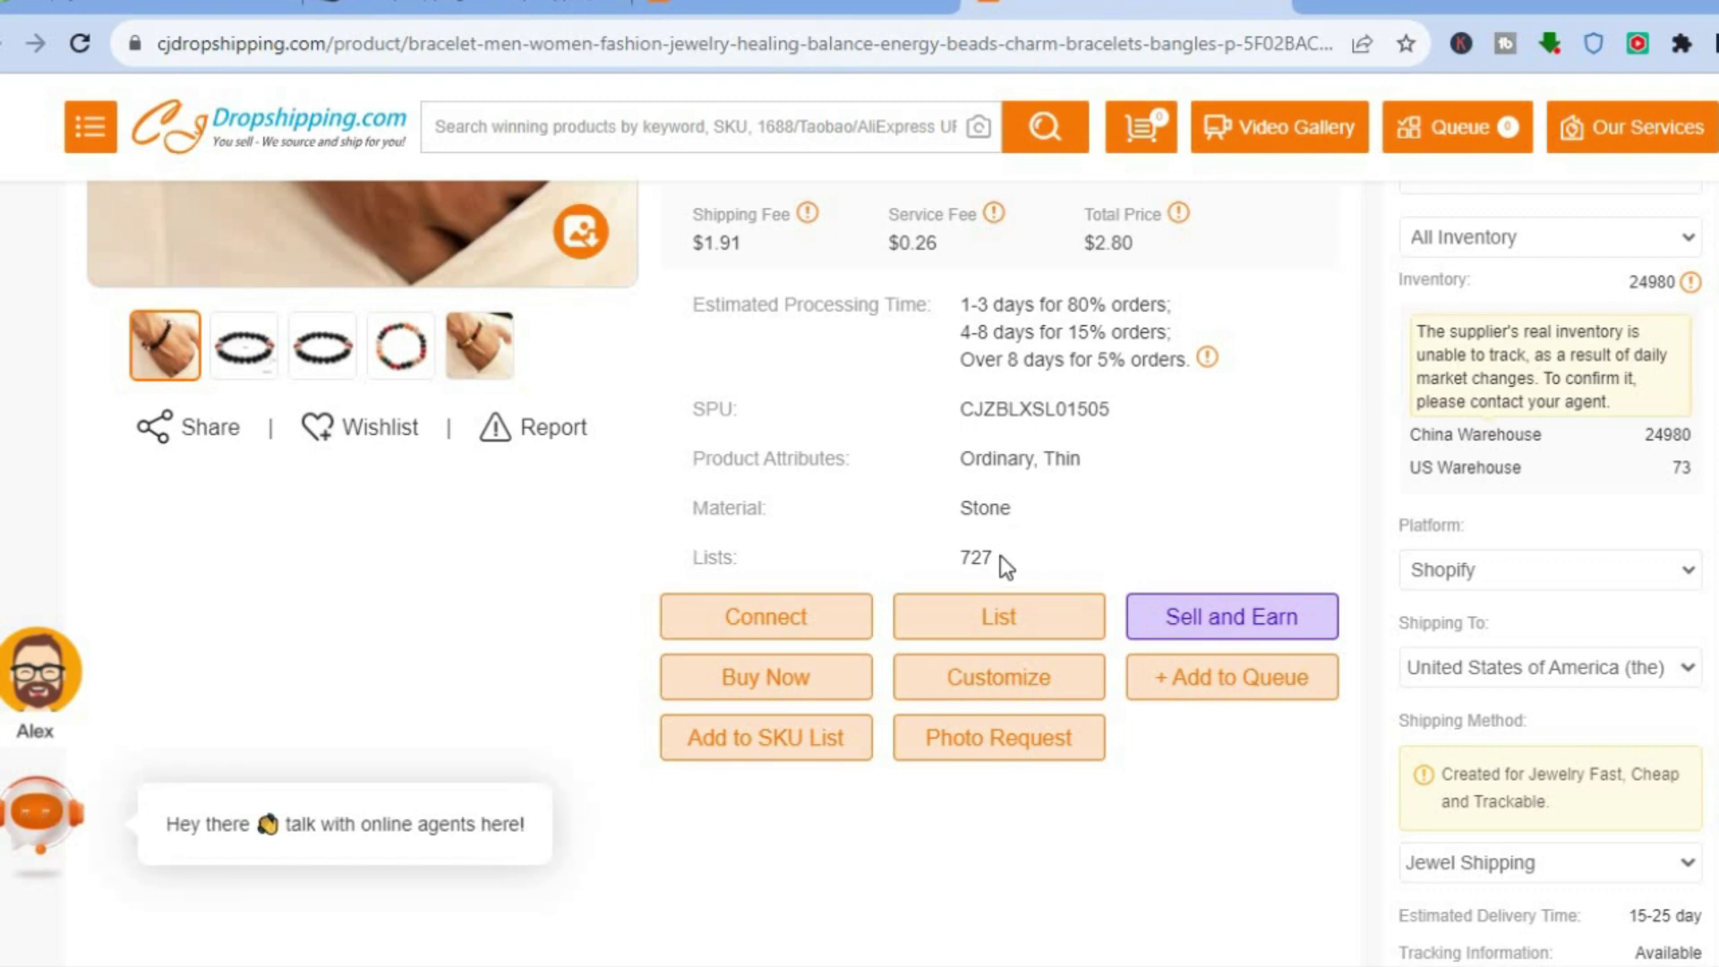
# Start listing the bracelet to the store, shipping from US Warehouse to the United States via Jewel Shipping+
pyautogui.click(997, 613)
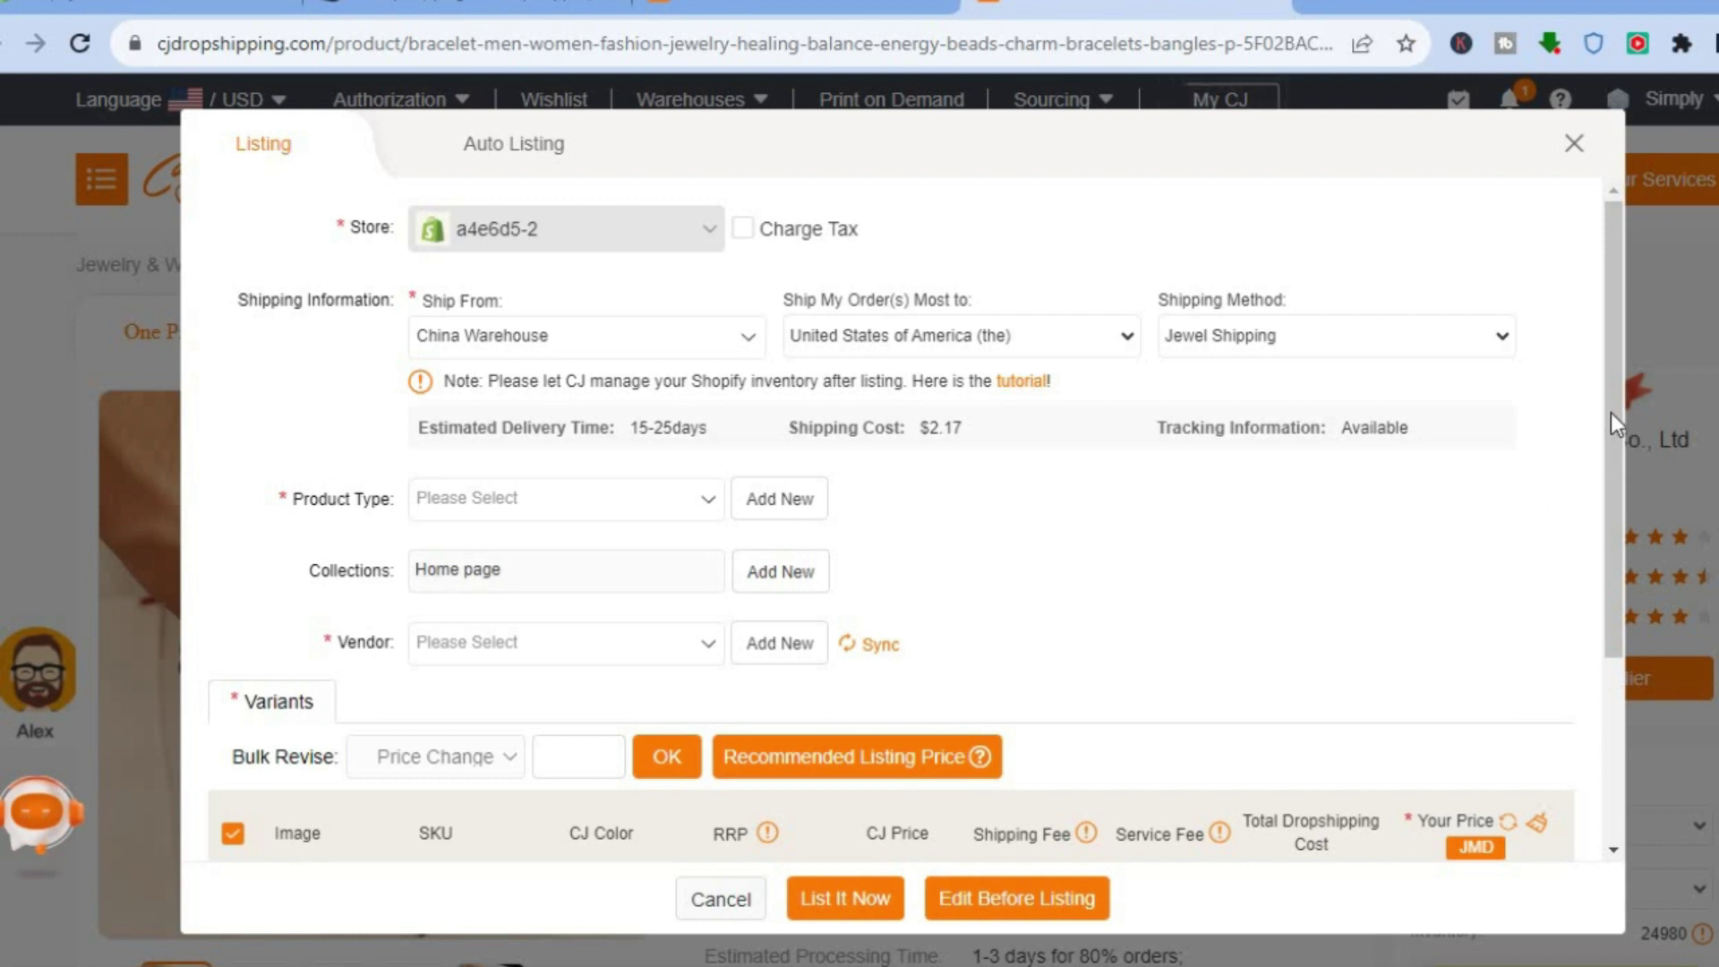
pyautogui.moveTo(1614, 411); pyautogui.dragTo(1614, 462)
pyautogui.scroll(-2, 1610, 498)
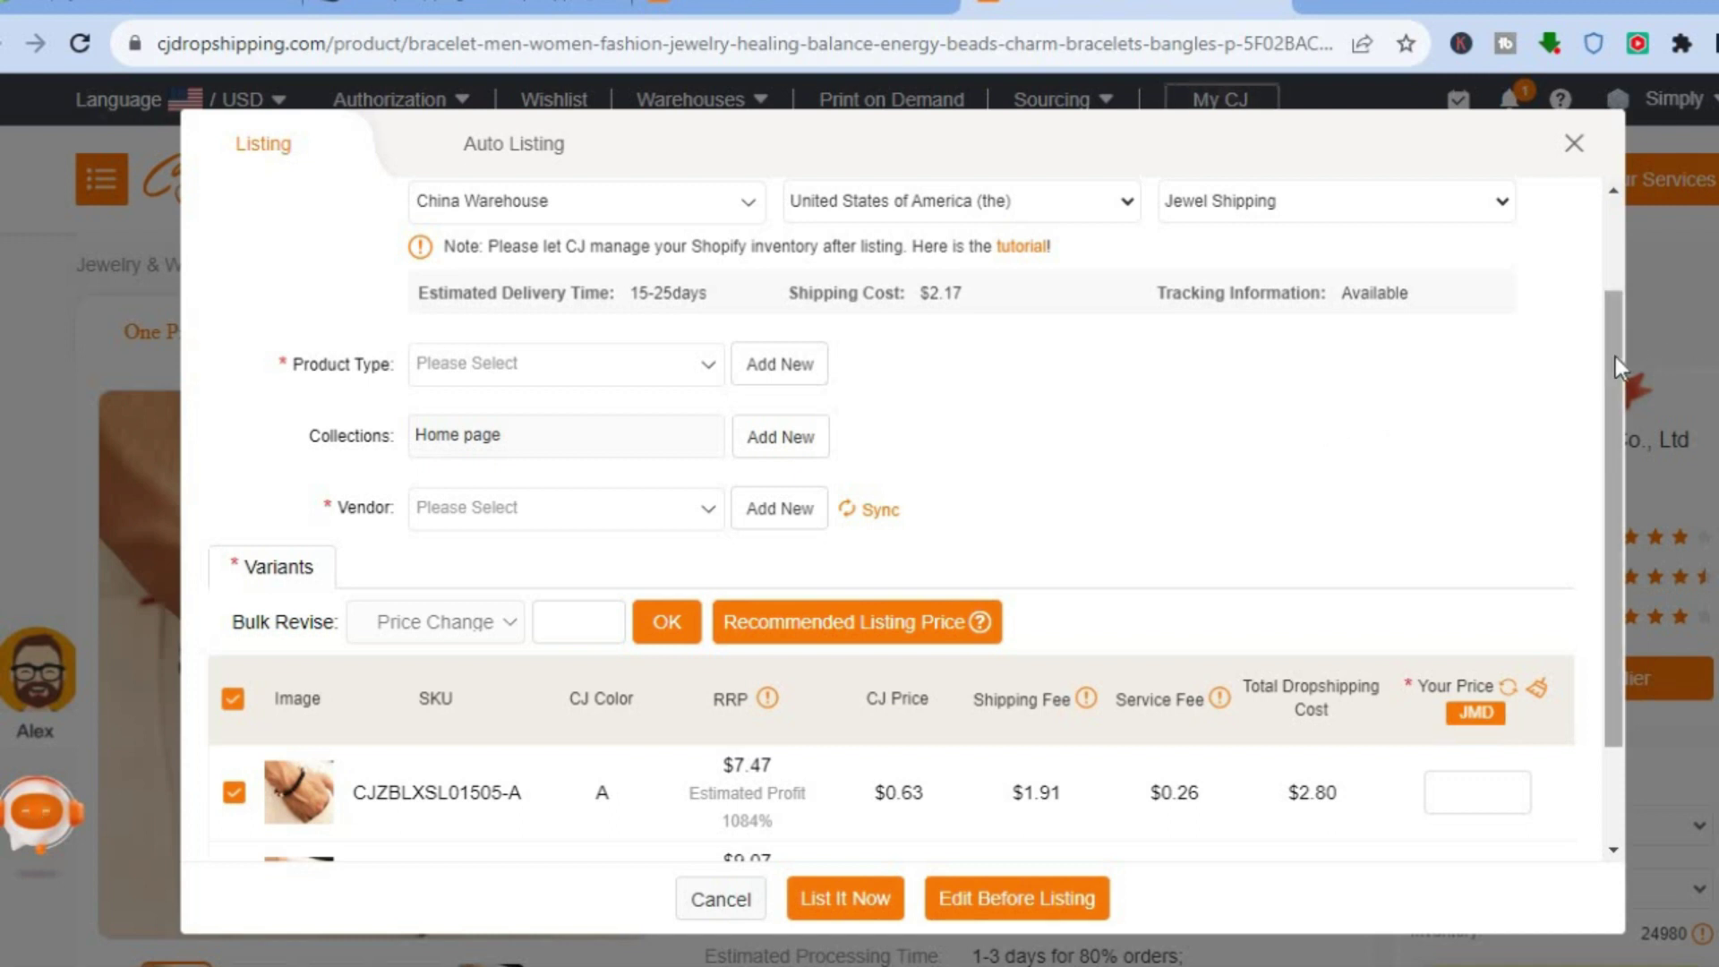
pyautogui.scroll(2, 1614, 336)
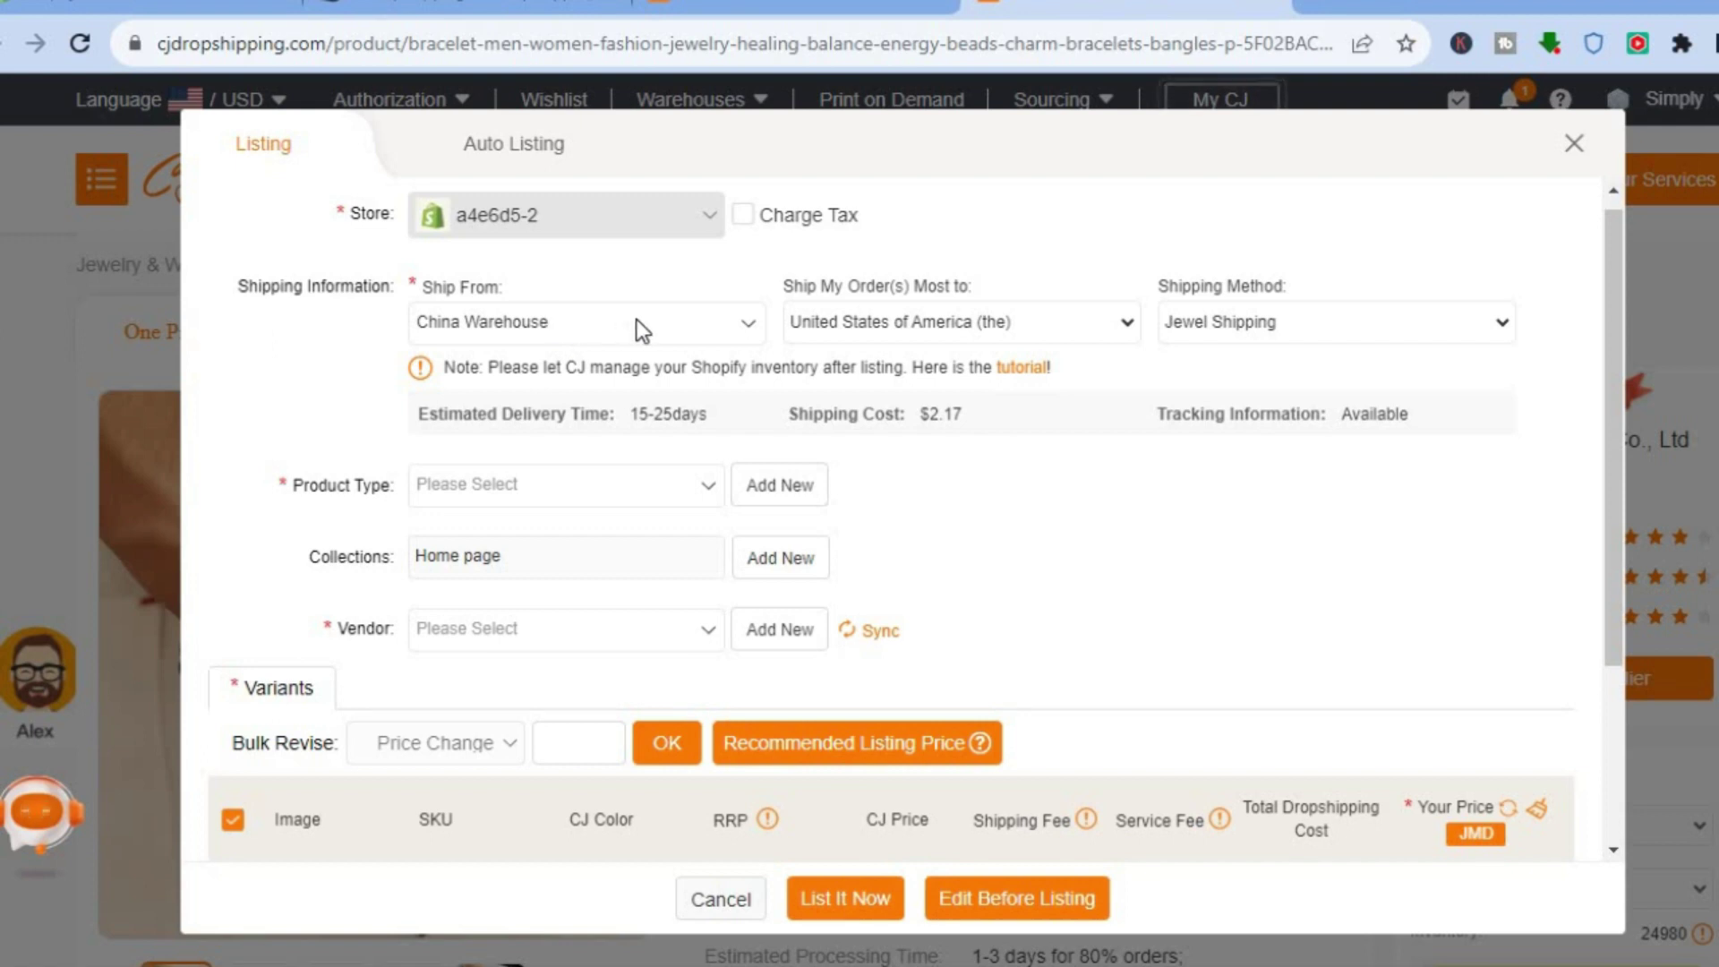
pyautogui.click(750, 328)
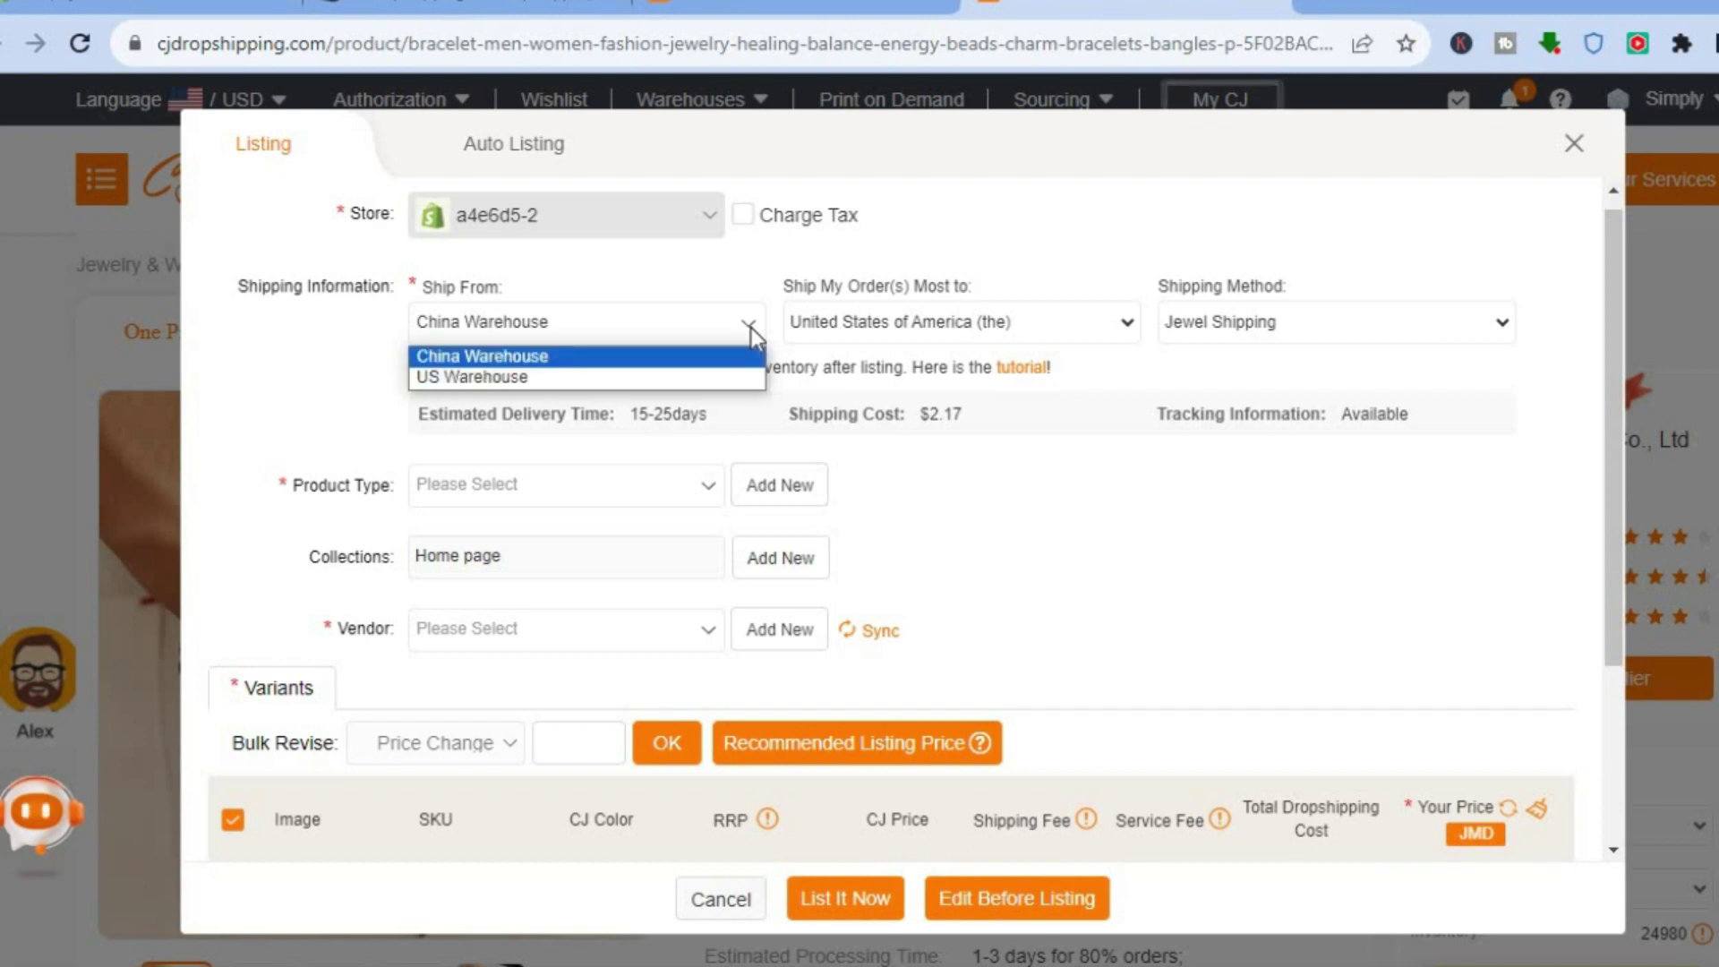
pyautogui.click(669, 374)
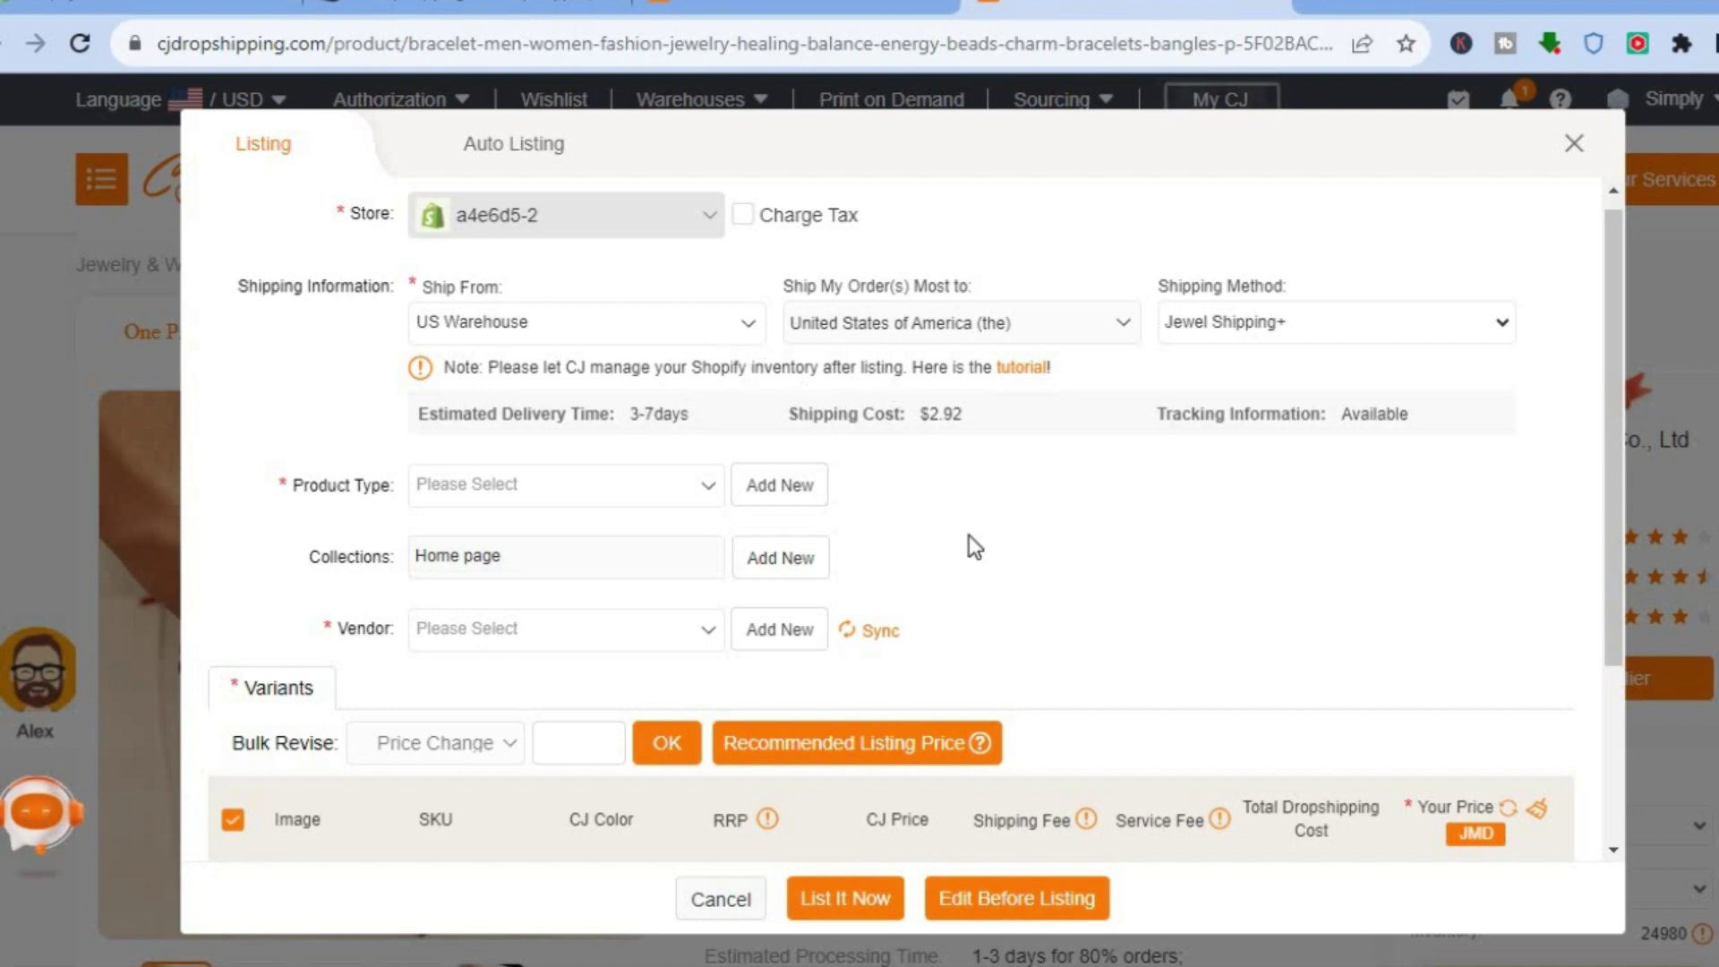
# Add a new product type 'jewel' to the bracelet listing
pyautogui.click(668, 487)
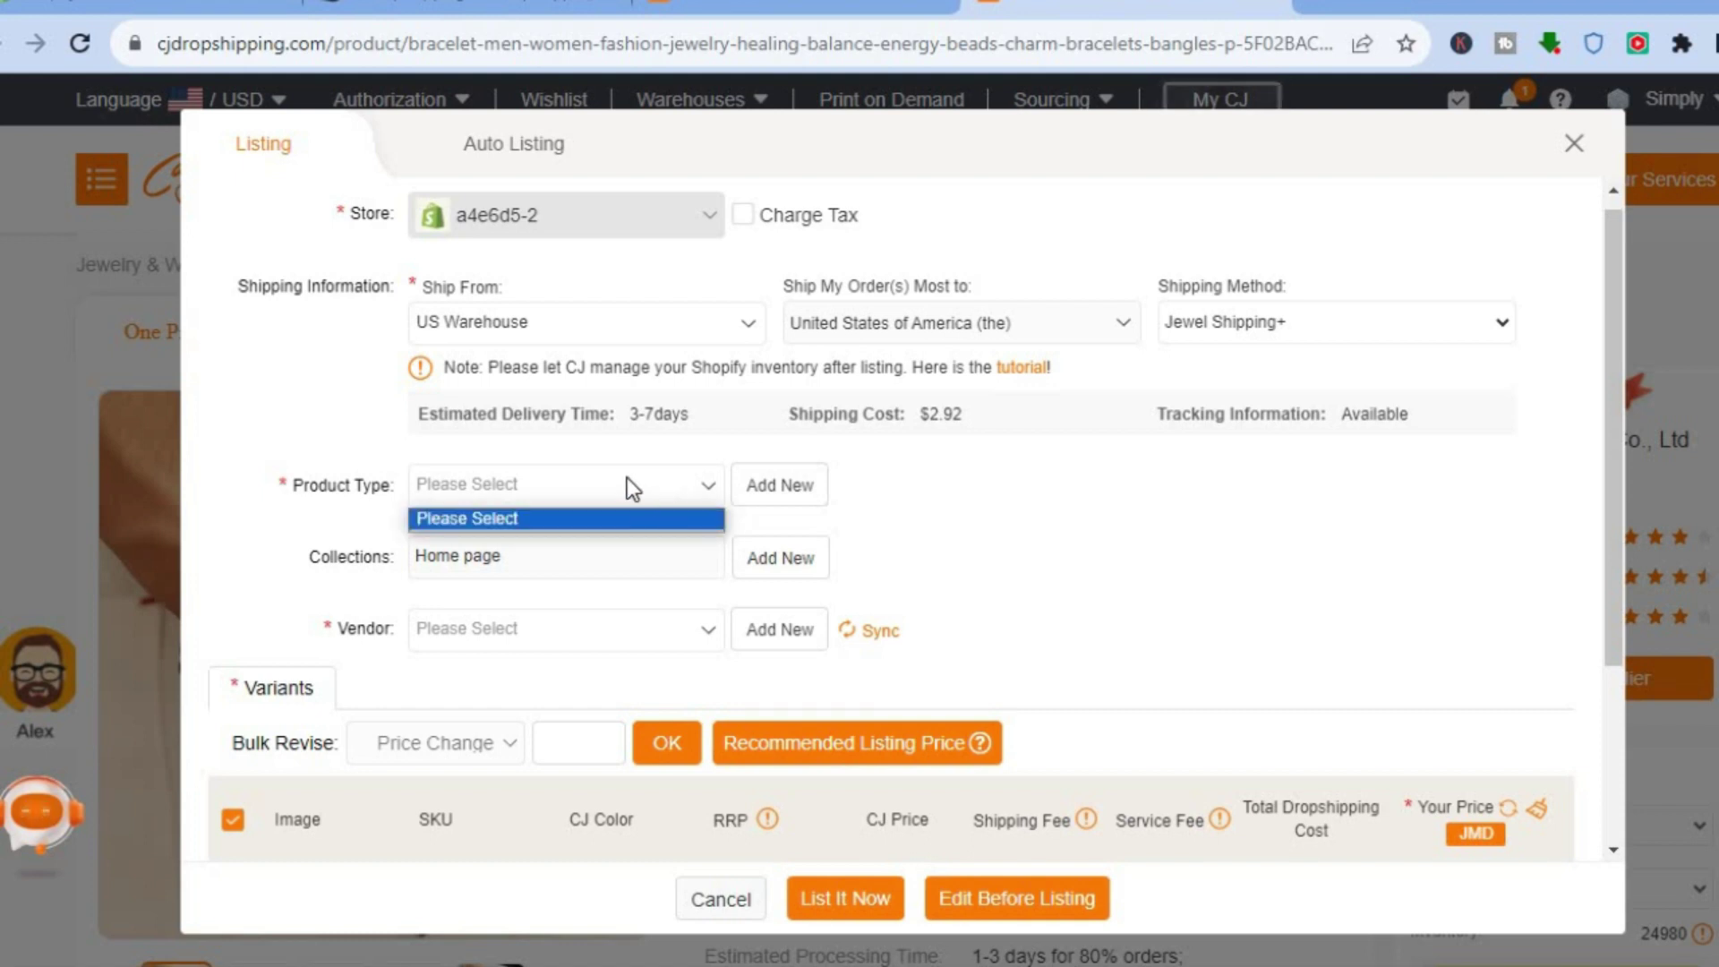
pyautogui.click(627, 476)
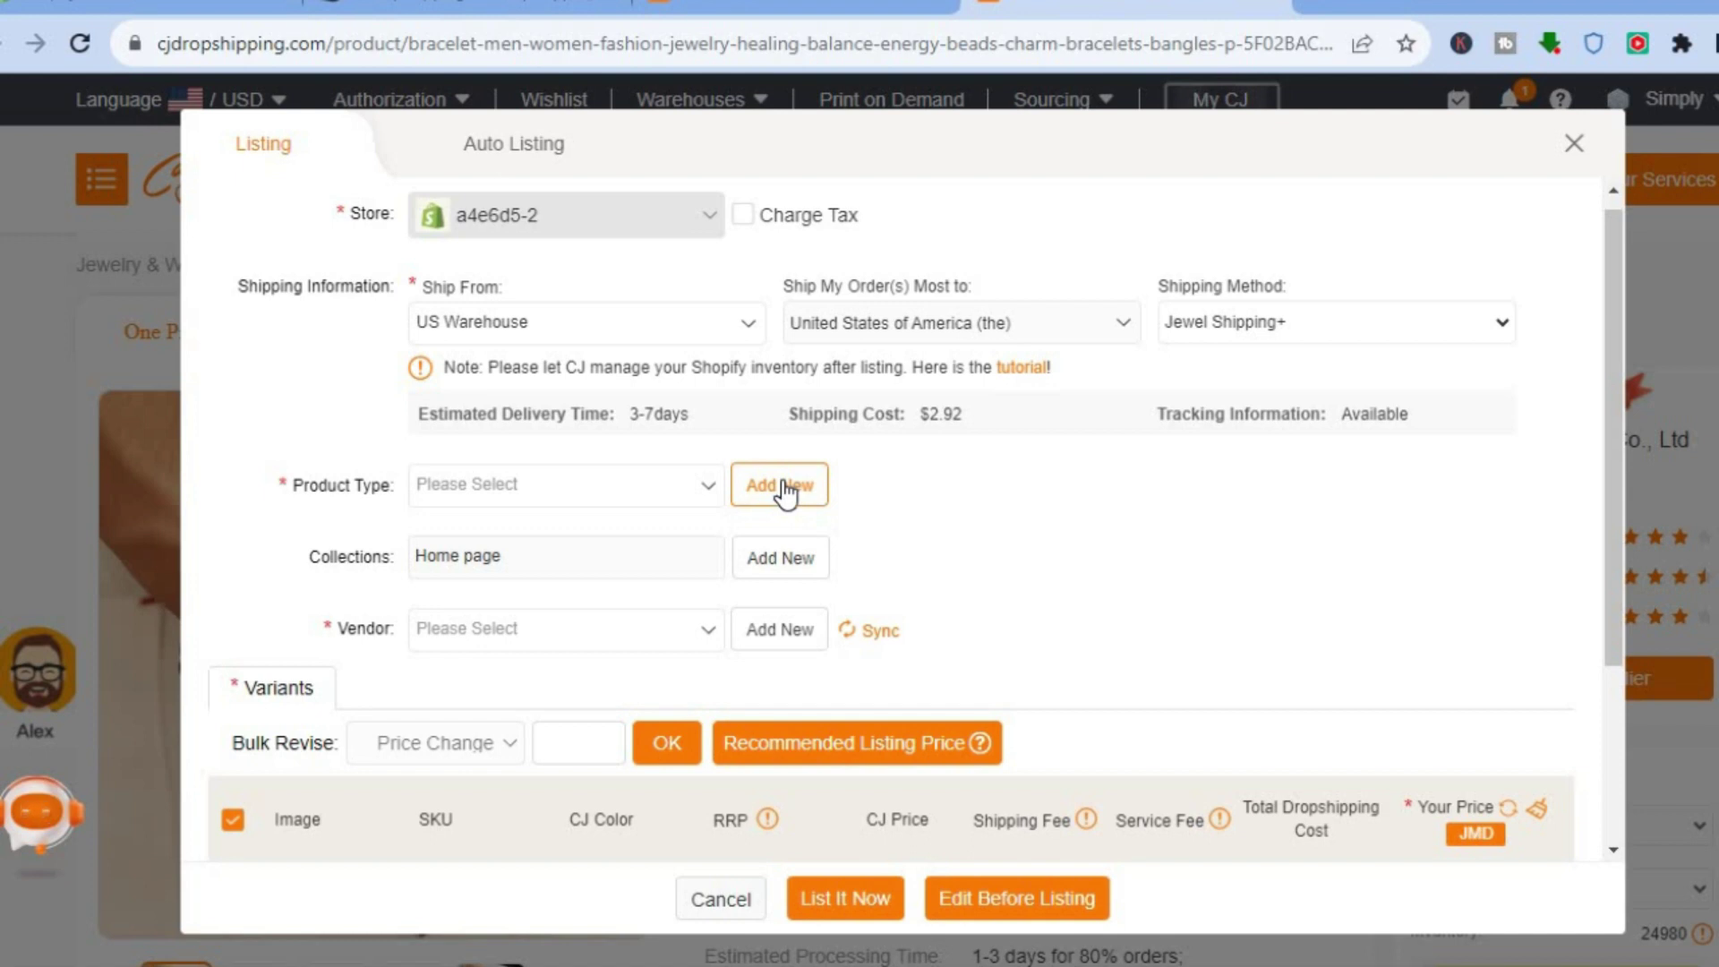
pyautogui.click(785, 491)
pyautogui.click(627, 481)
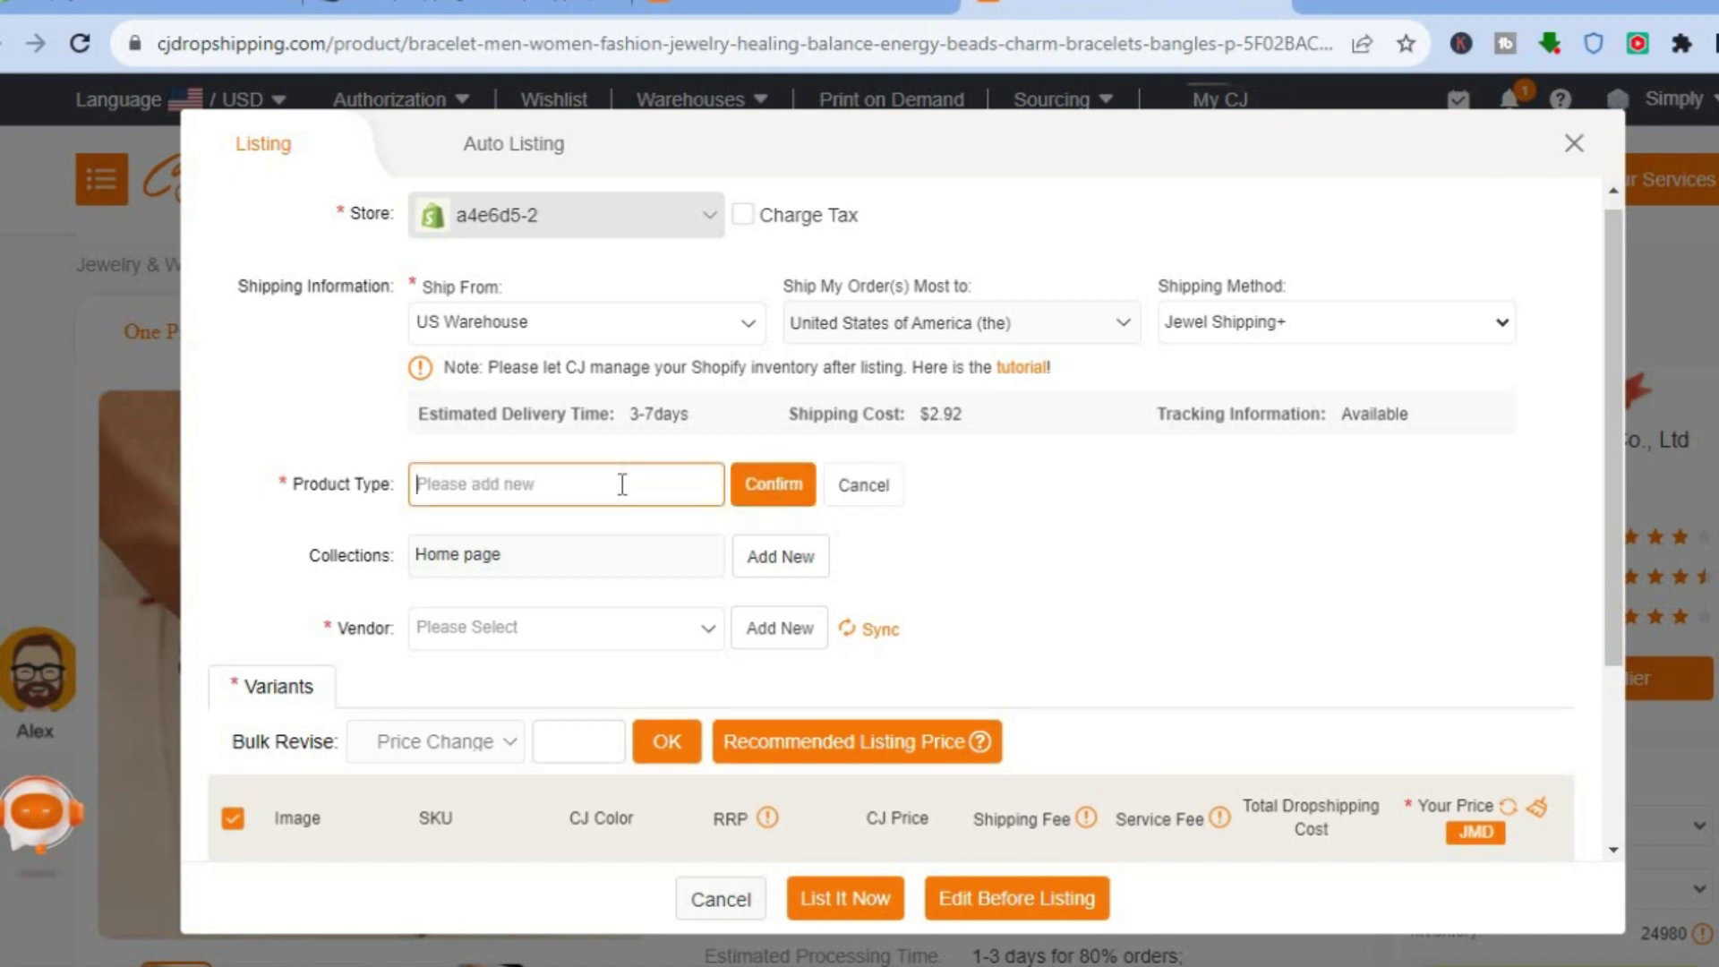
pyautogui.write('Jewel')
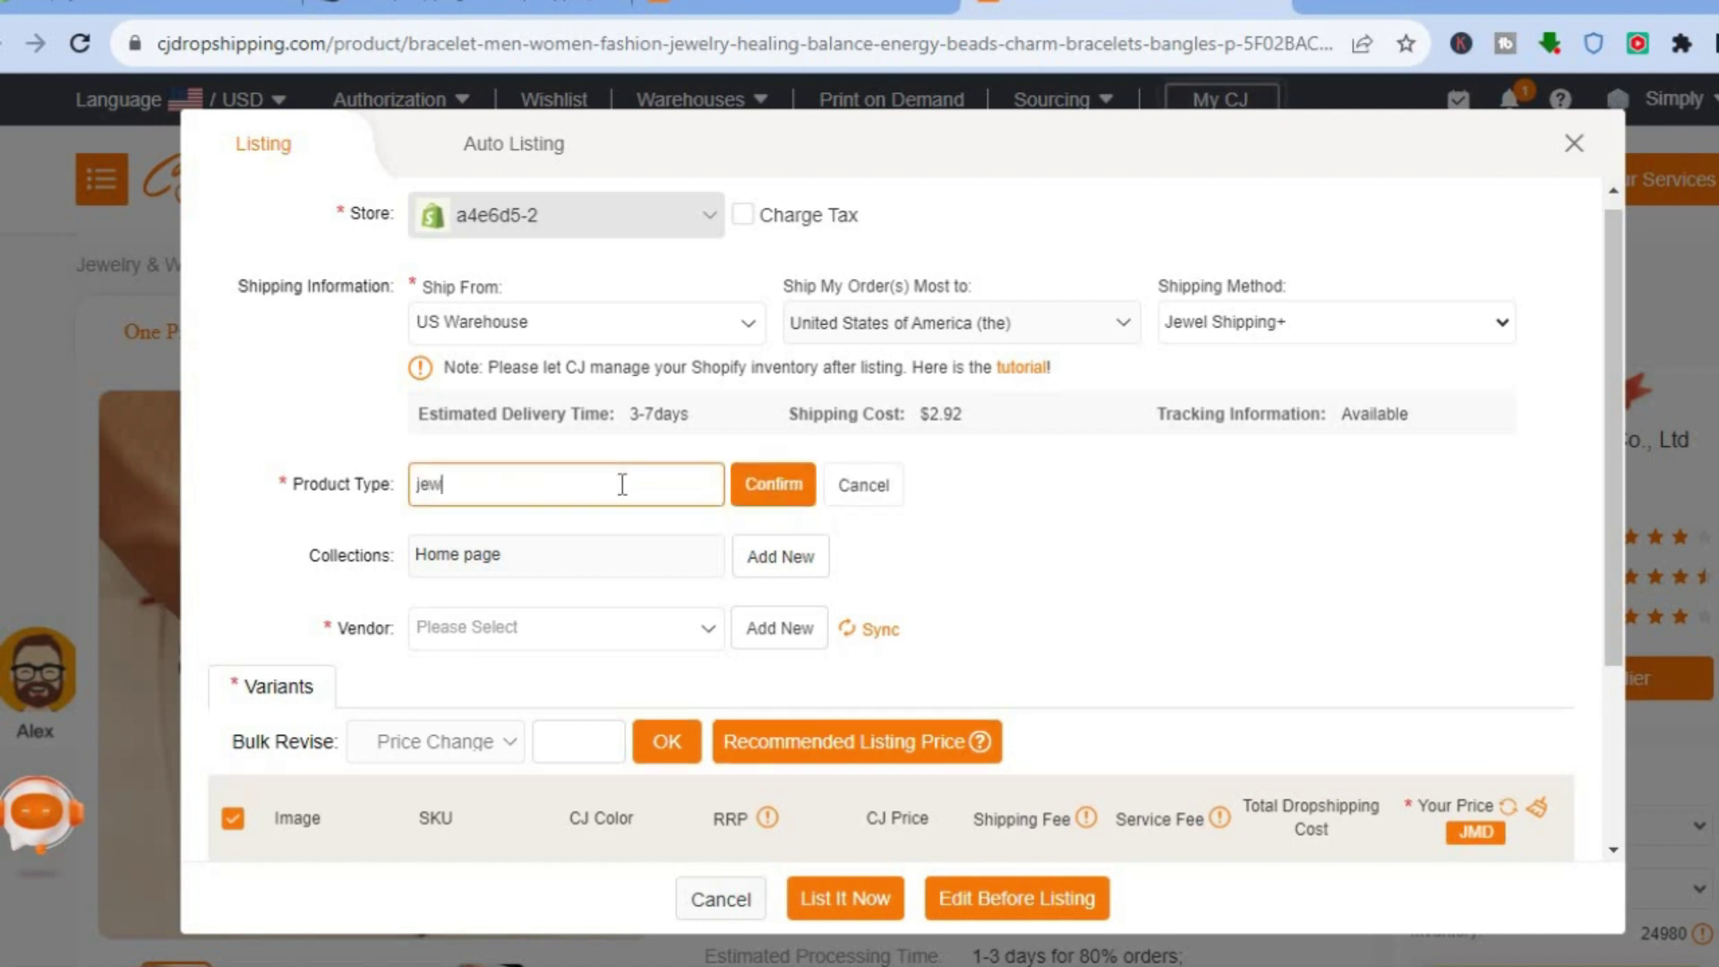
pyautogui.click(811, 491)
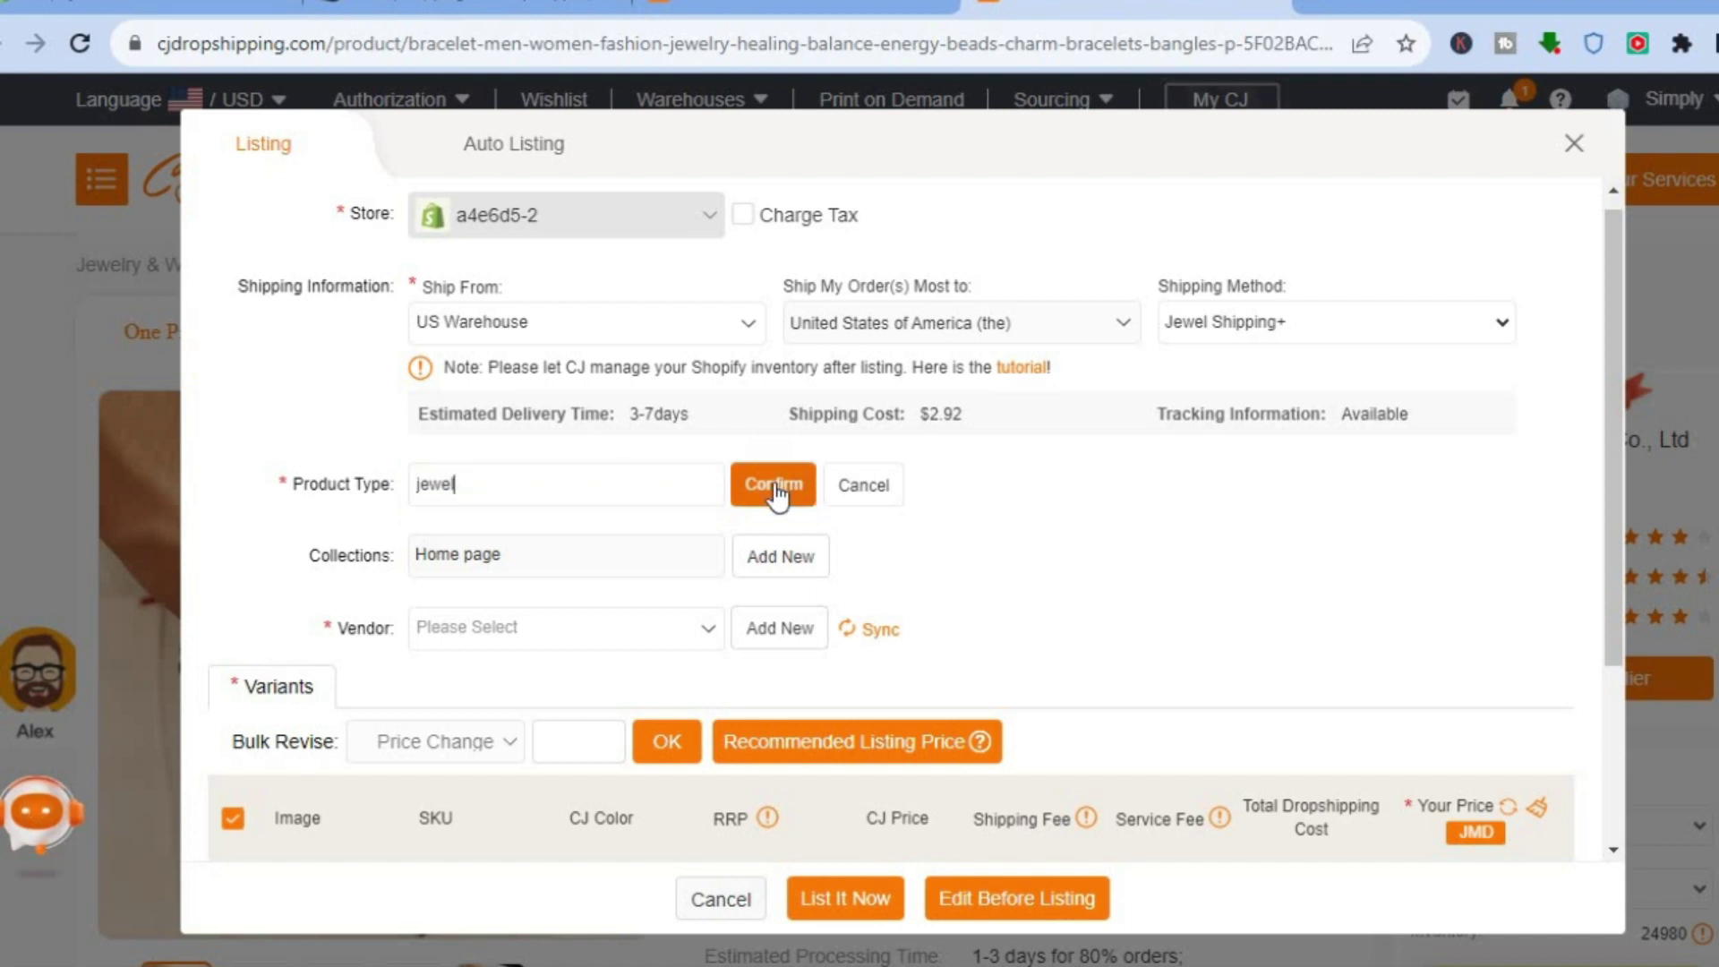
pyautogui.click(777, 491)
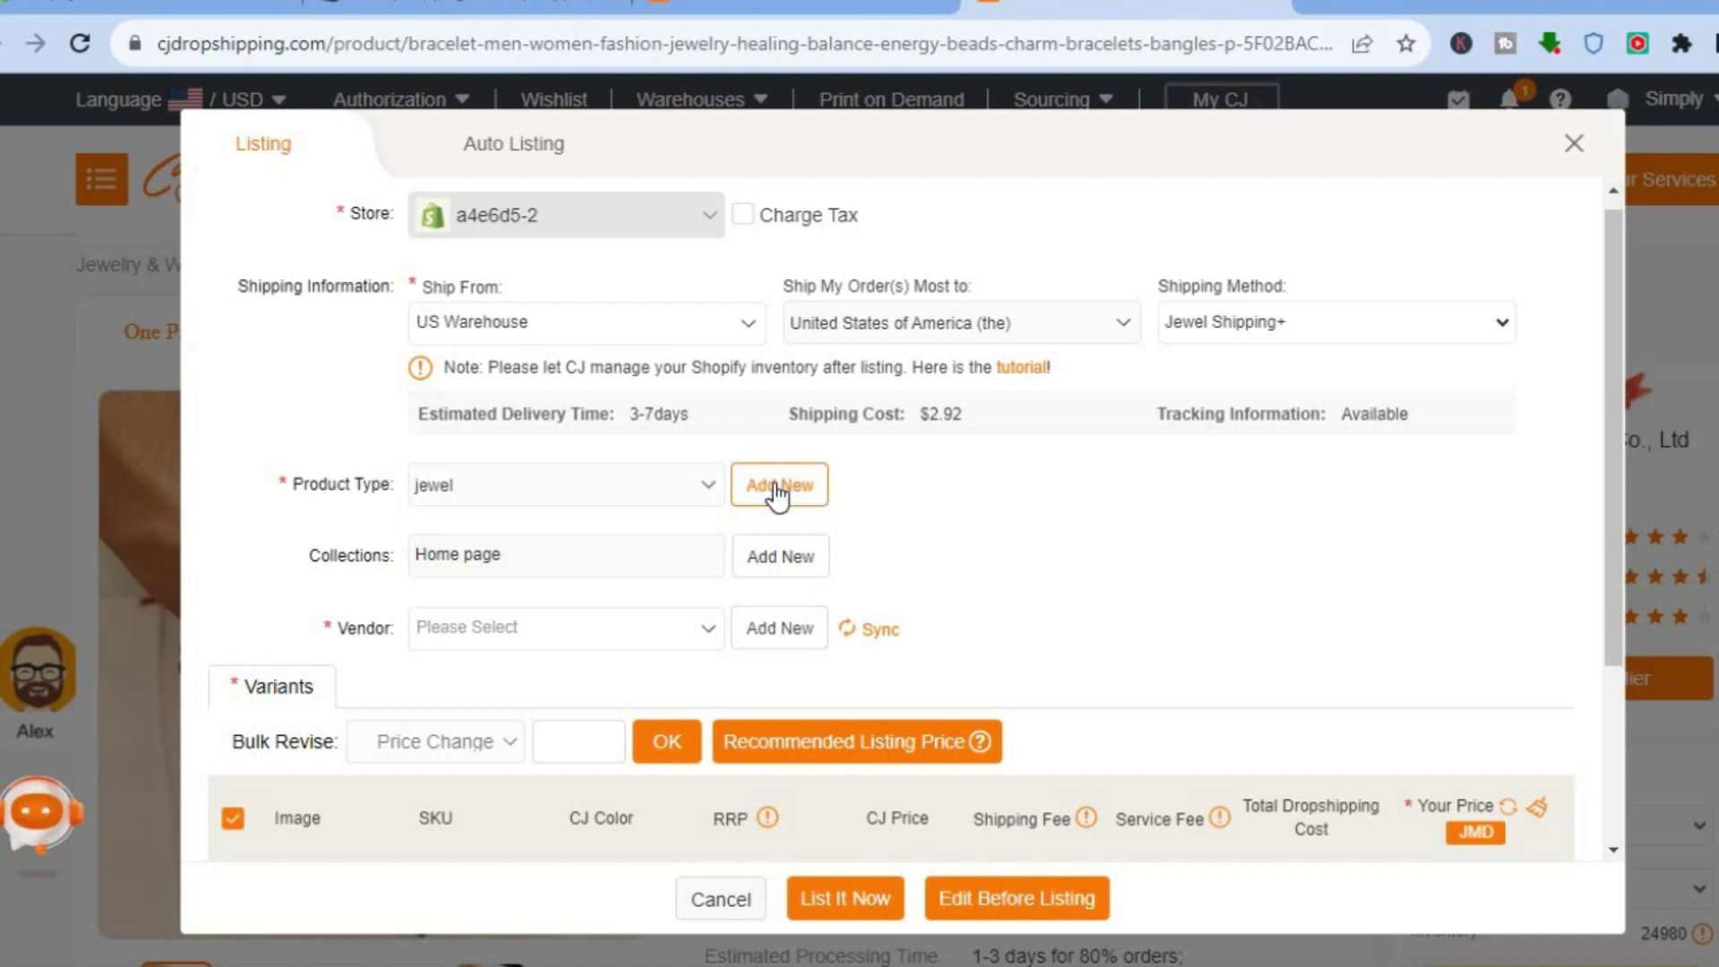
# Add a new vendor '8' to the bracelet listing
pyautogui.click(701, 634)
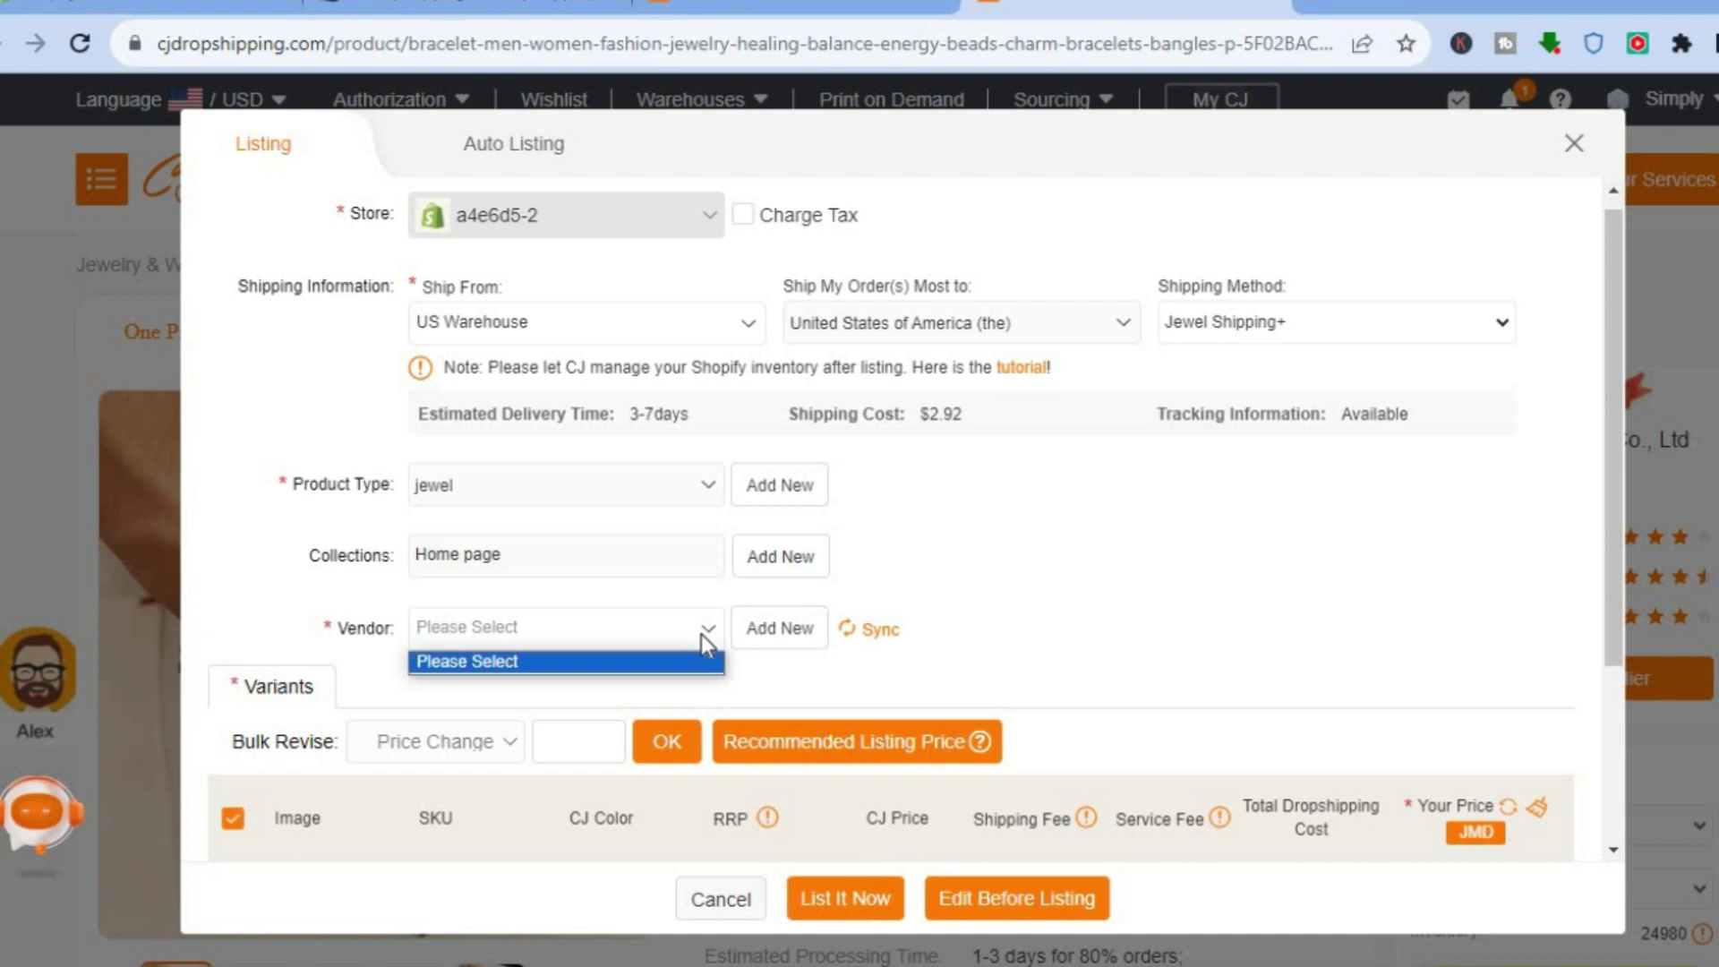
pyautogui.click(781, 638)
pyautogui.click(777, 631)
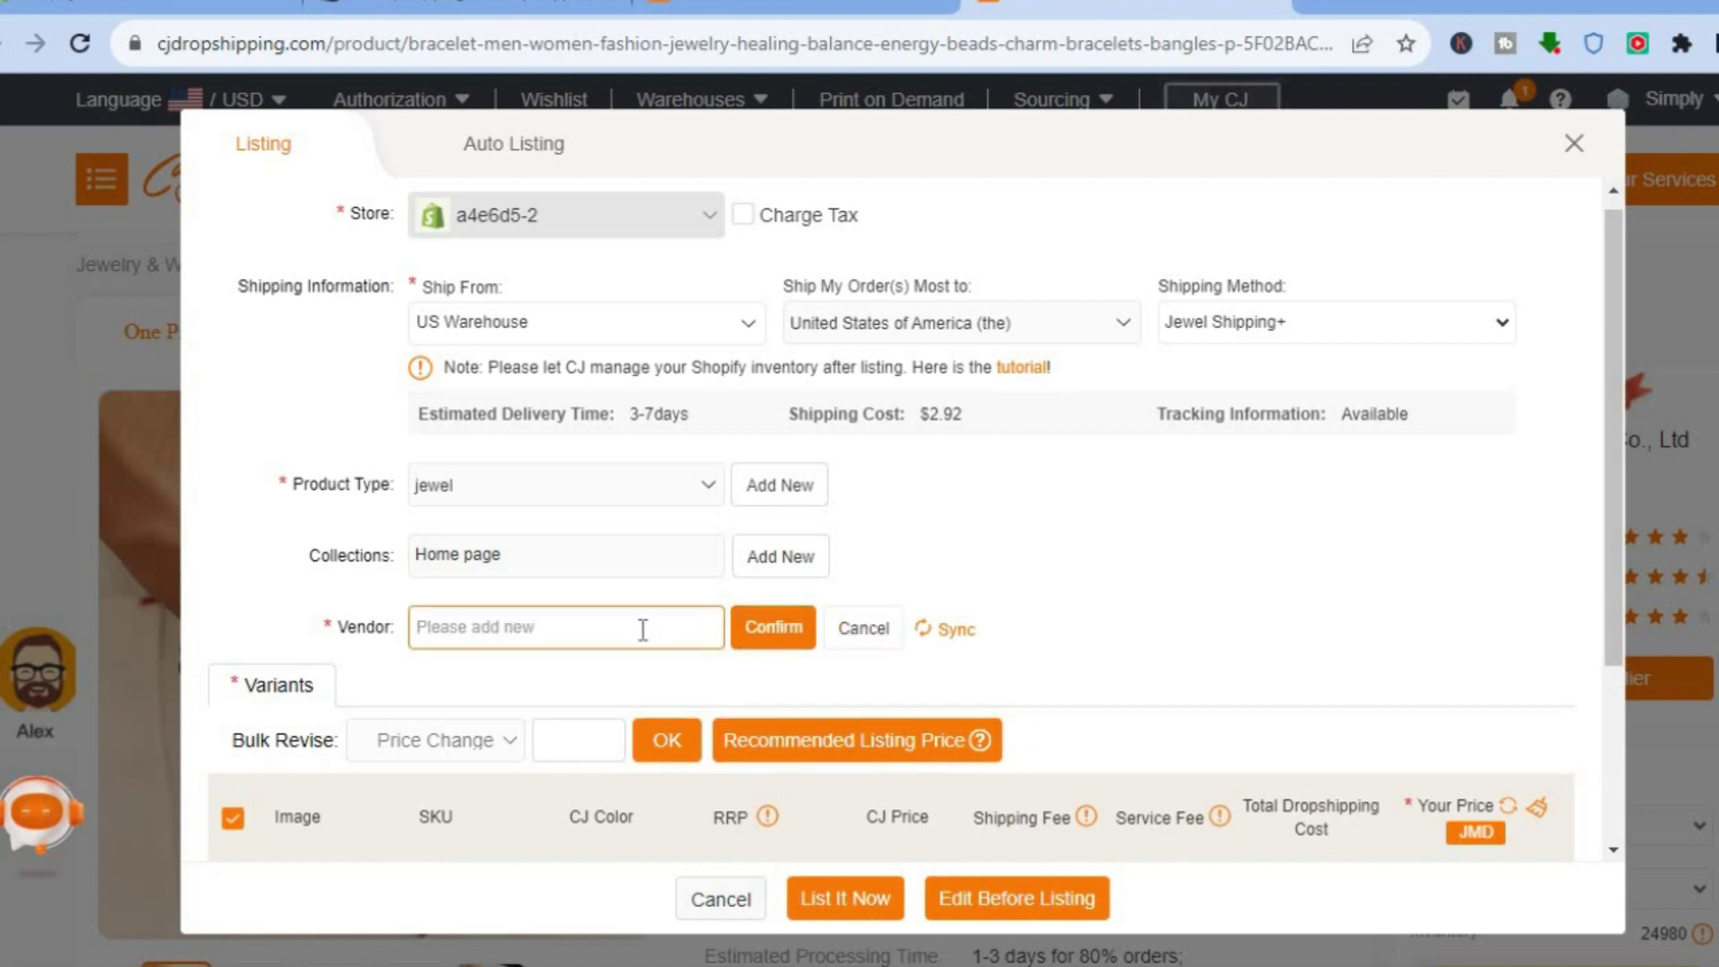
pyautogui.write('8')
pyautogui.click(768, 637)
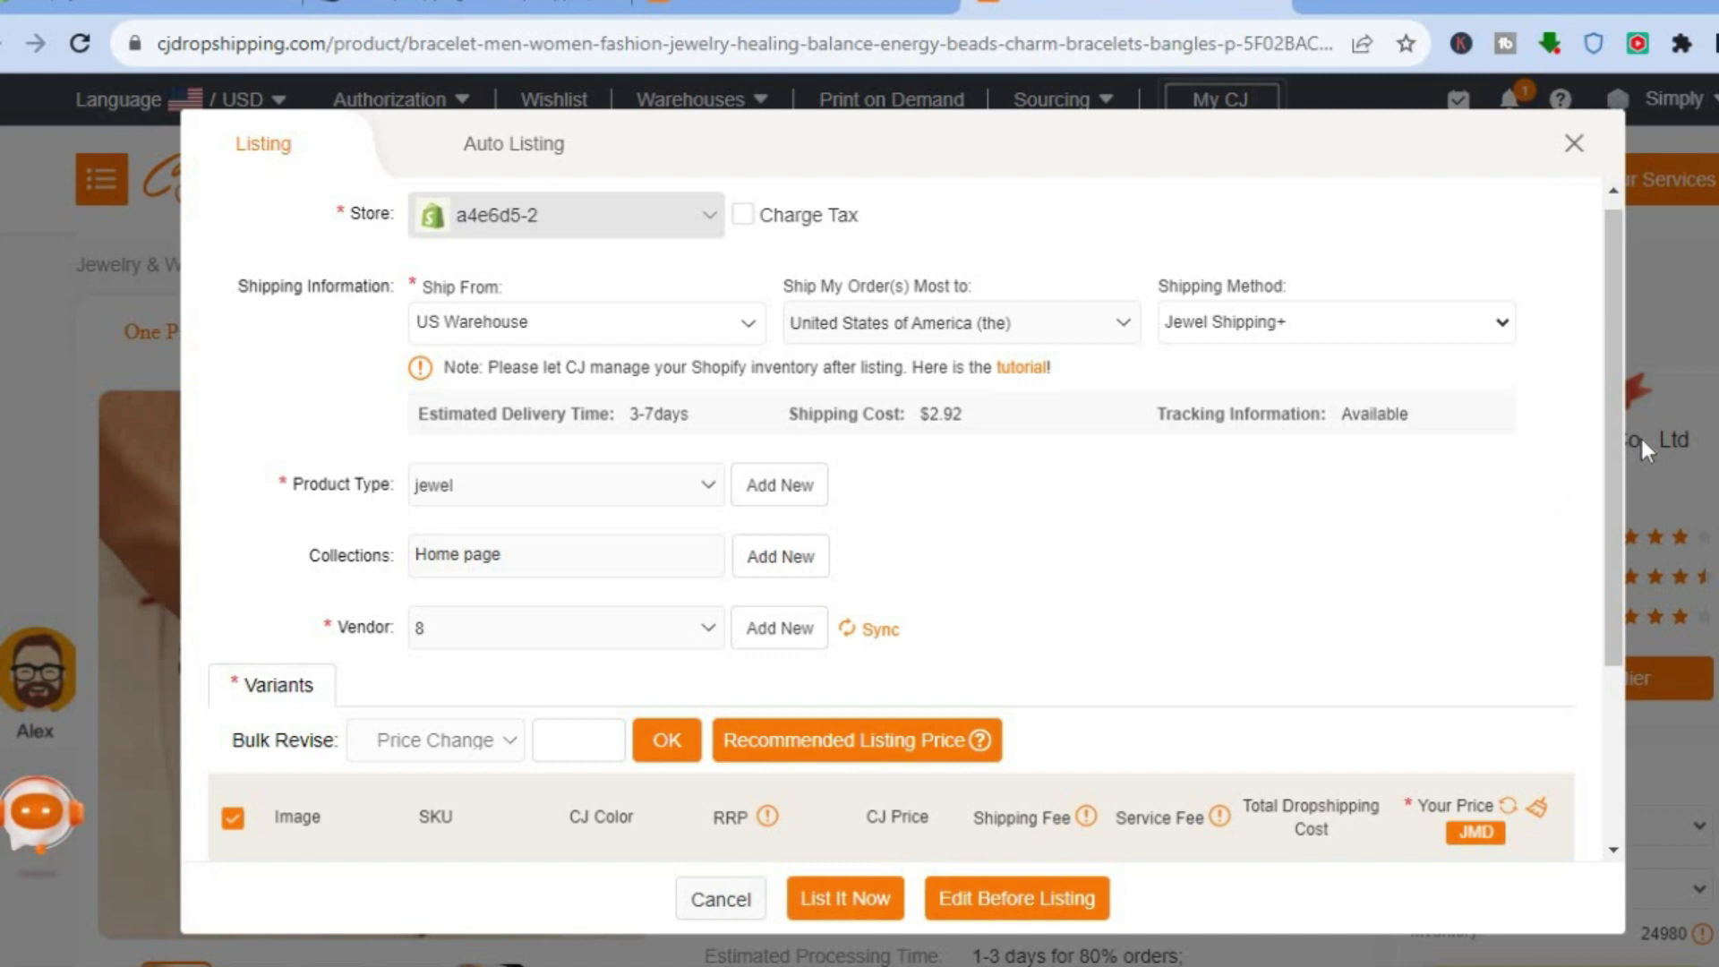
pyautogui.scroll(-1, 1610, 508)
# Bulk-set the price of both bracelet variants to 1300 JMD
pyautogui.moveTo(1610, 504); pyautogui.dragTo(1610, 659)
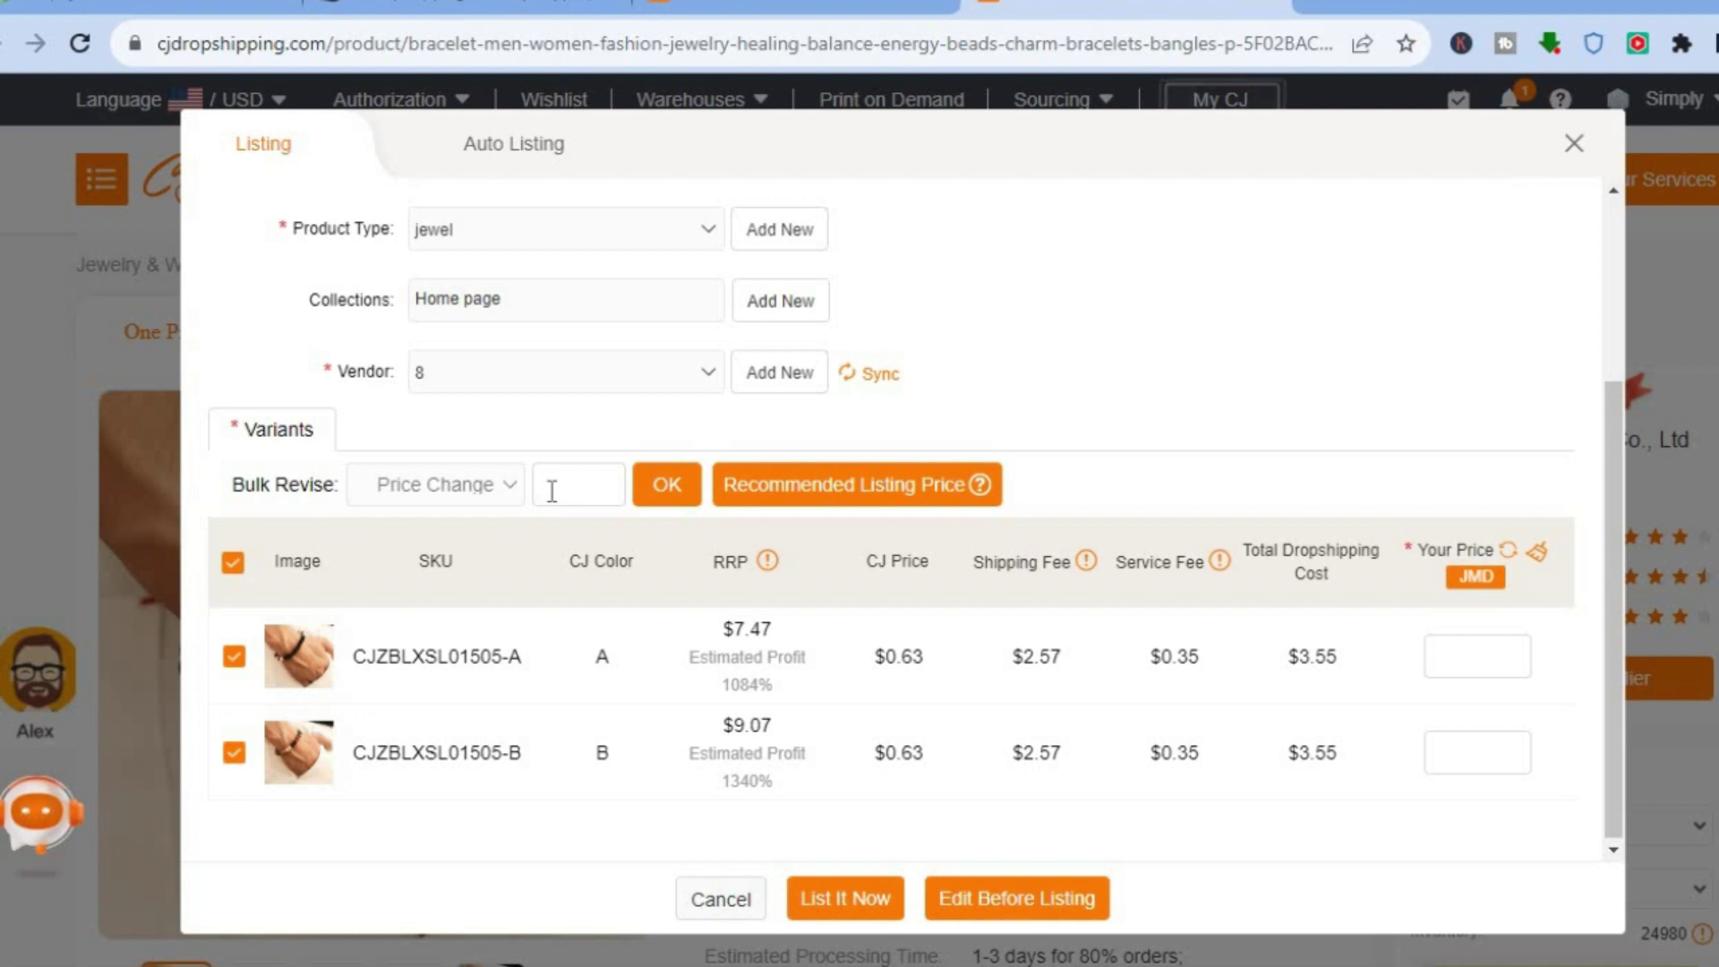
pyautogui.write('1300')
pyautogui.click(676, 493)
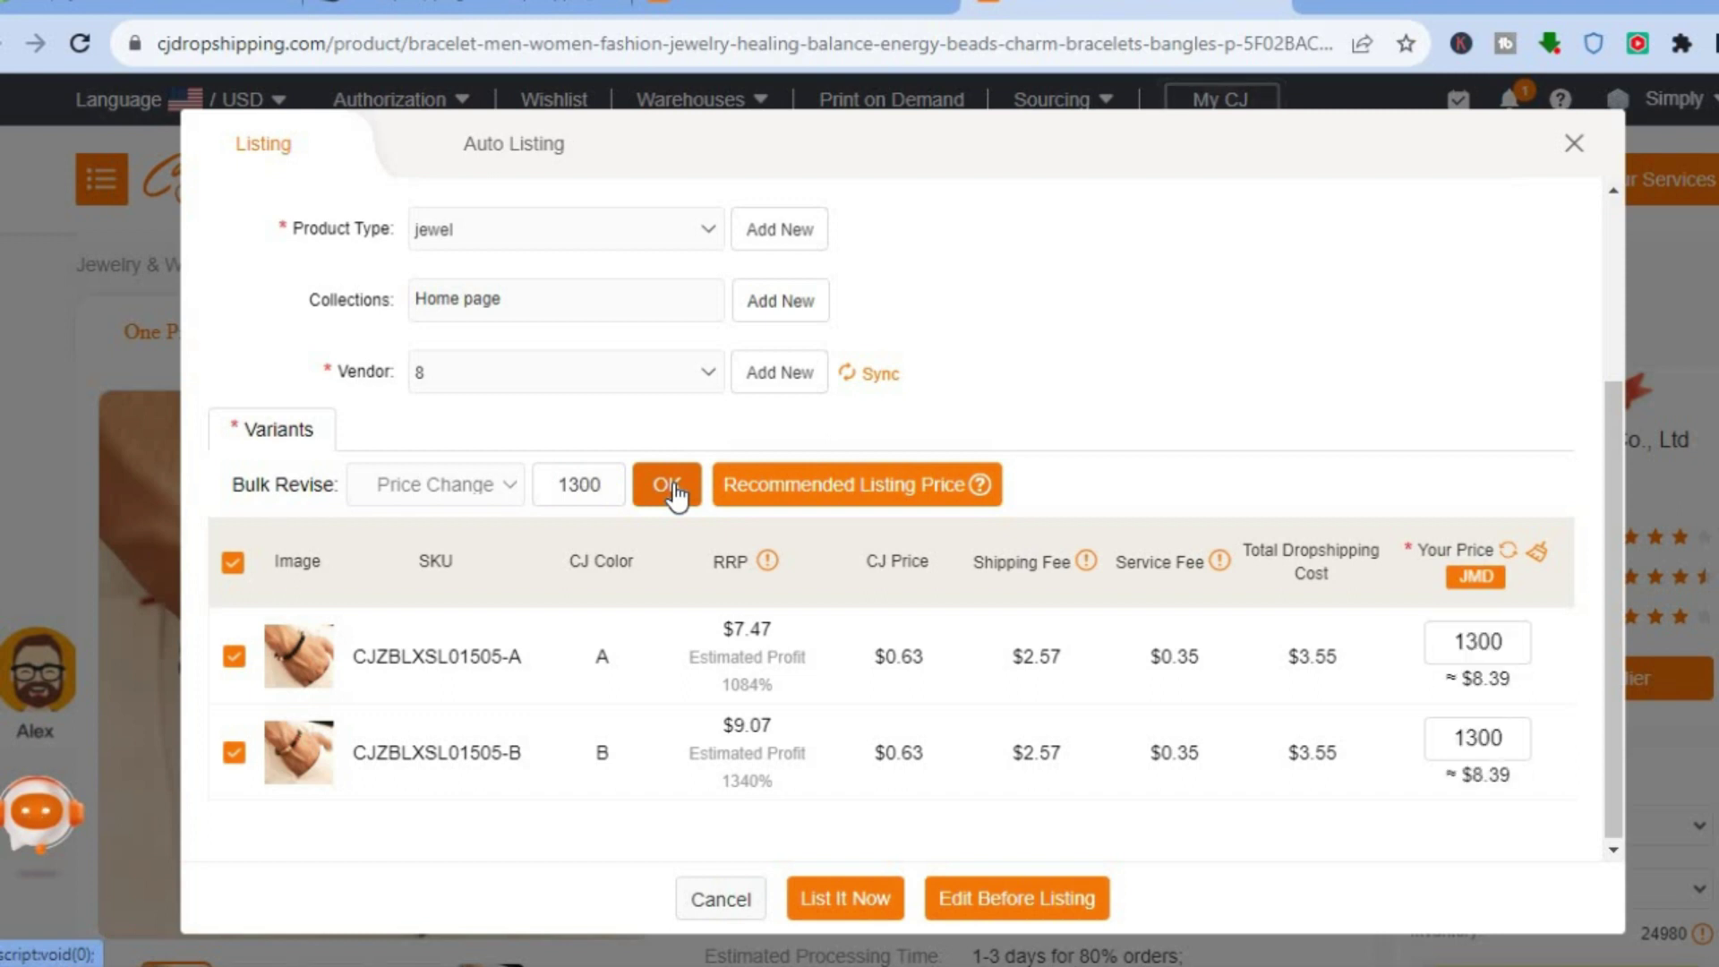
# List the bracelet on the Shopify store now and go to the My CJ dashboard
pyautogui.click(838, 900)
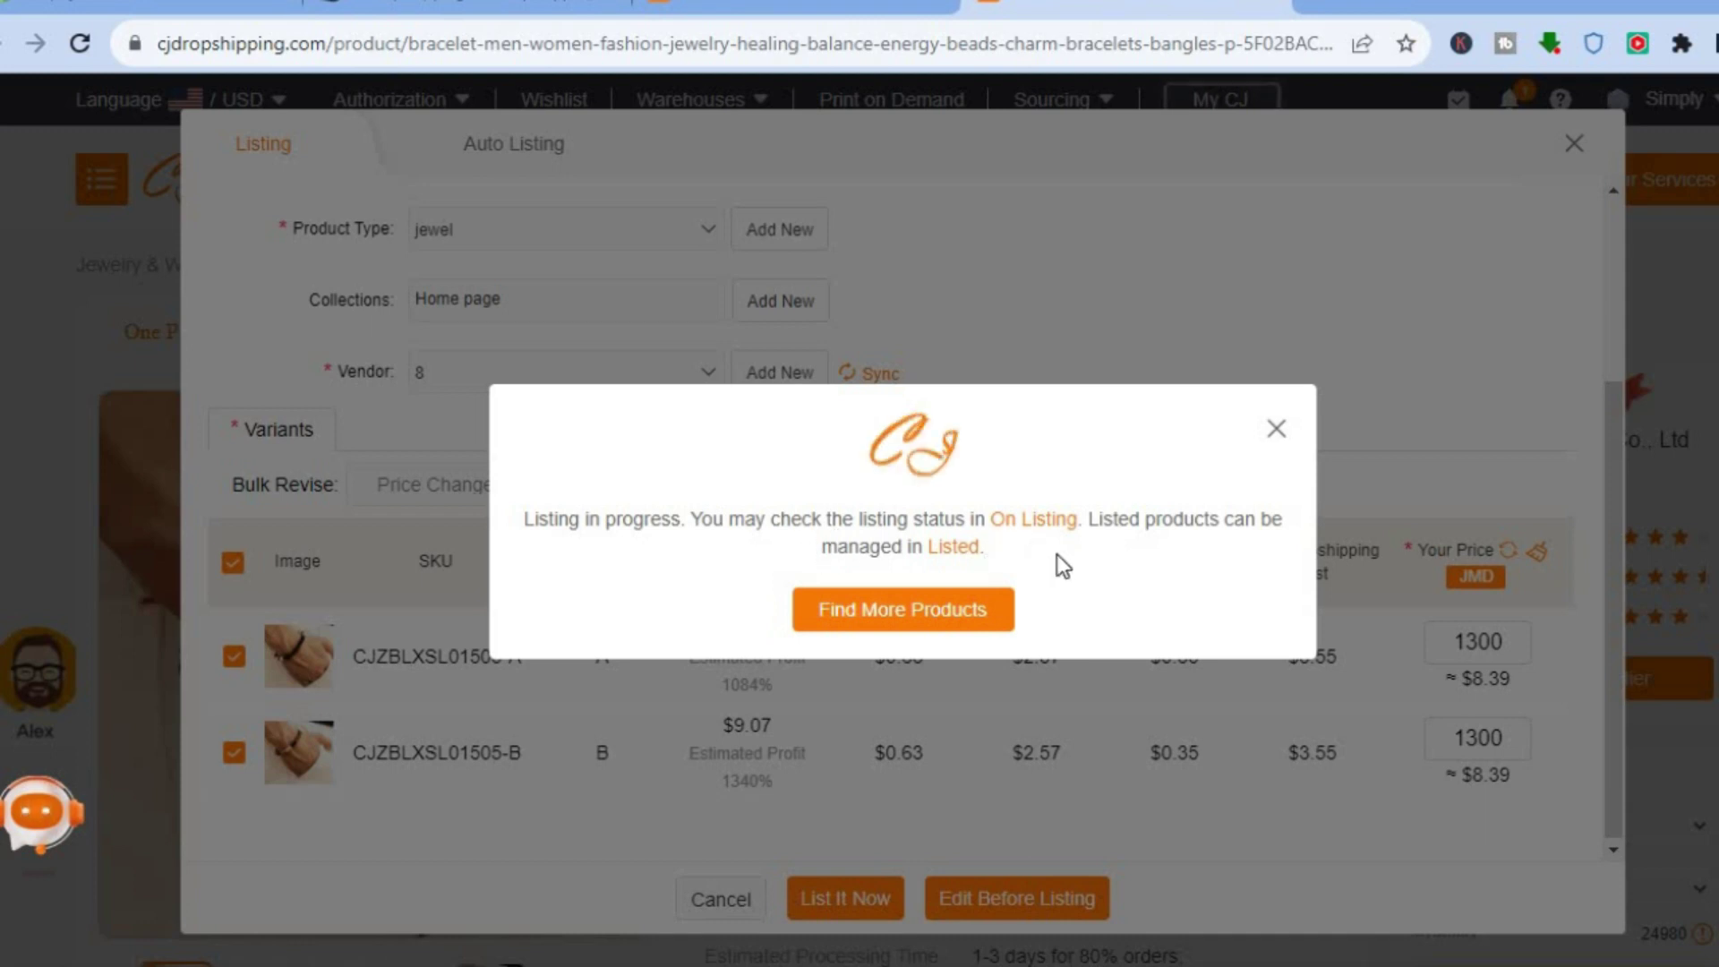
pyautogui.click(1277, 429)
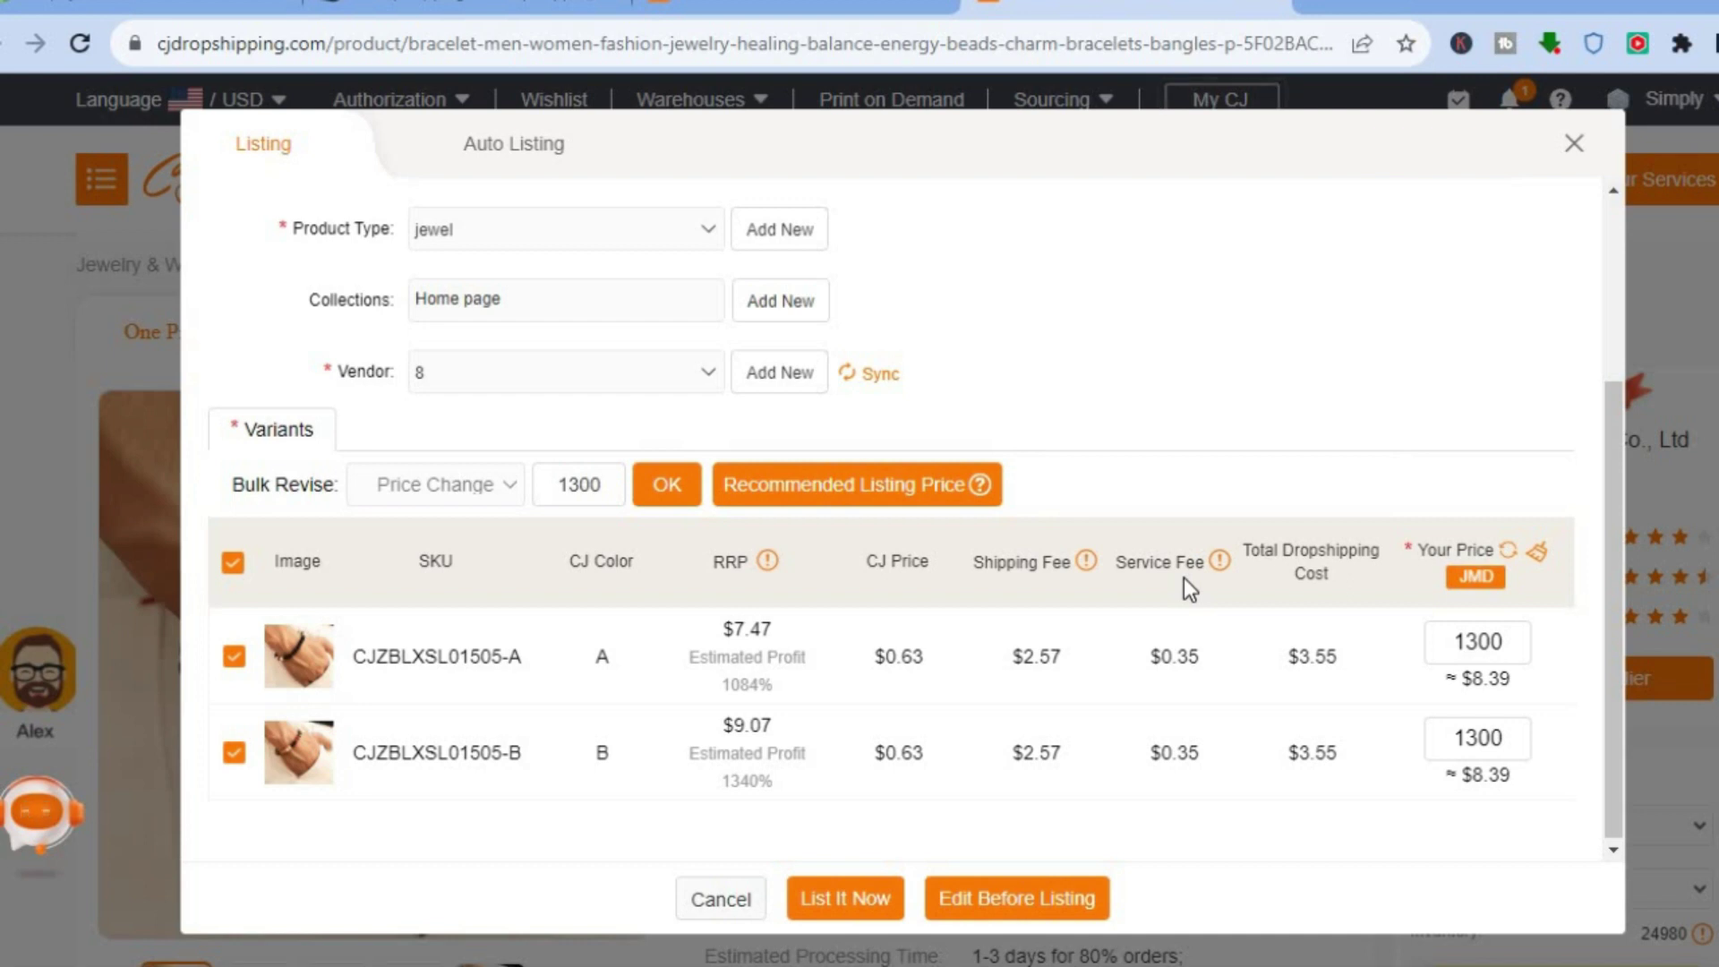
pyautogui.click(1217, 102)
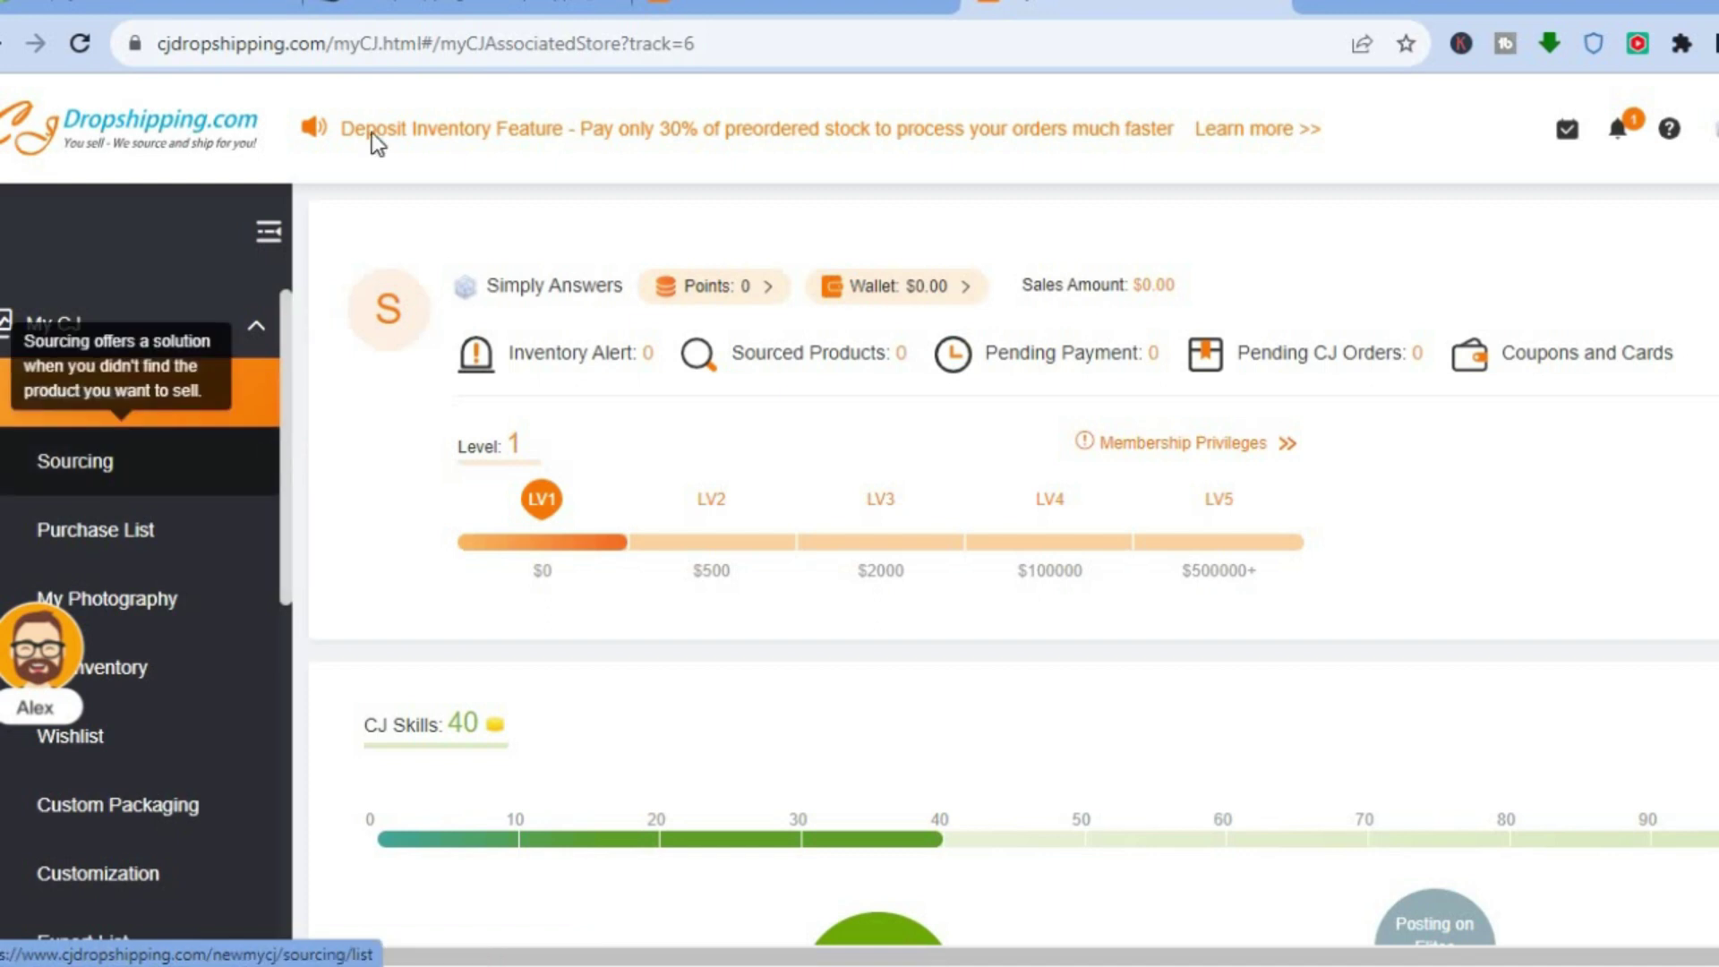
# Confirm in Shopify Products that the bracelet is Active, type jewel, vendor 8, with 2 variants
pyautogui.click(158, 7)
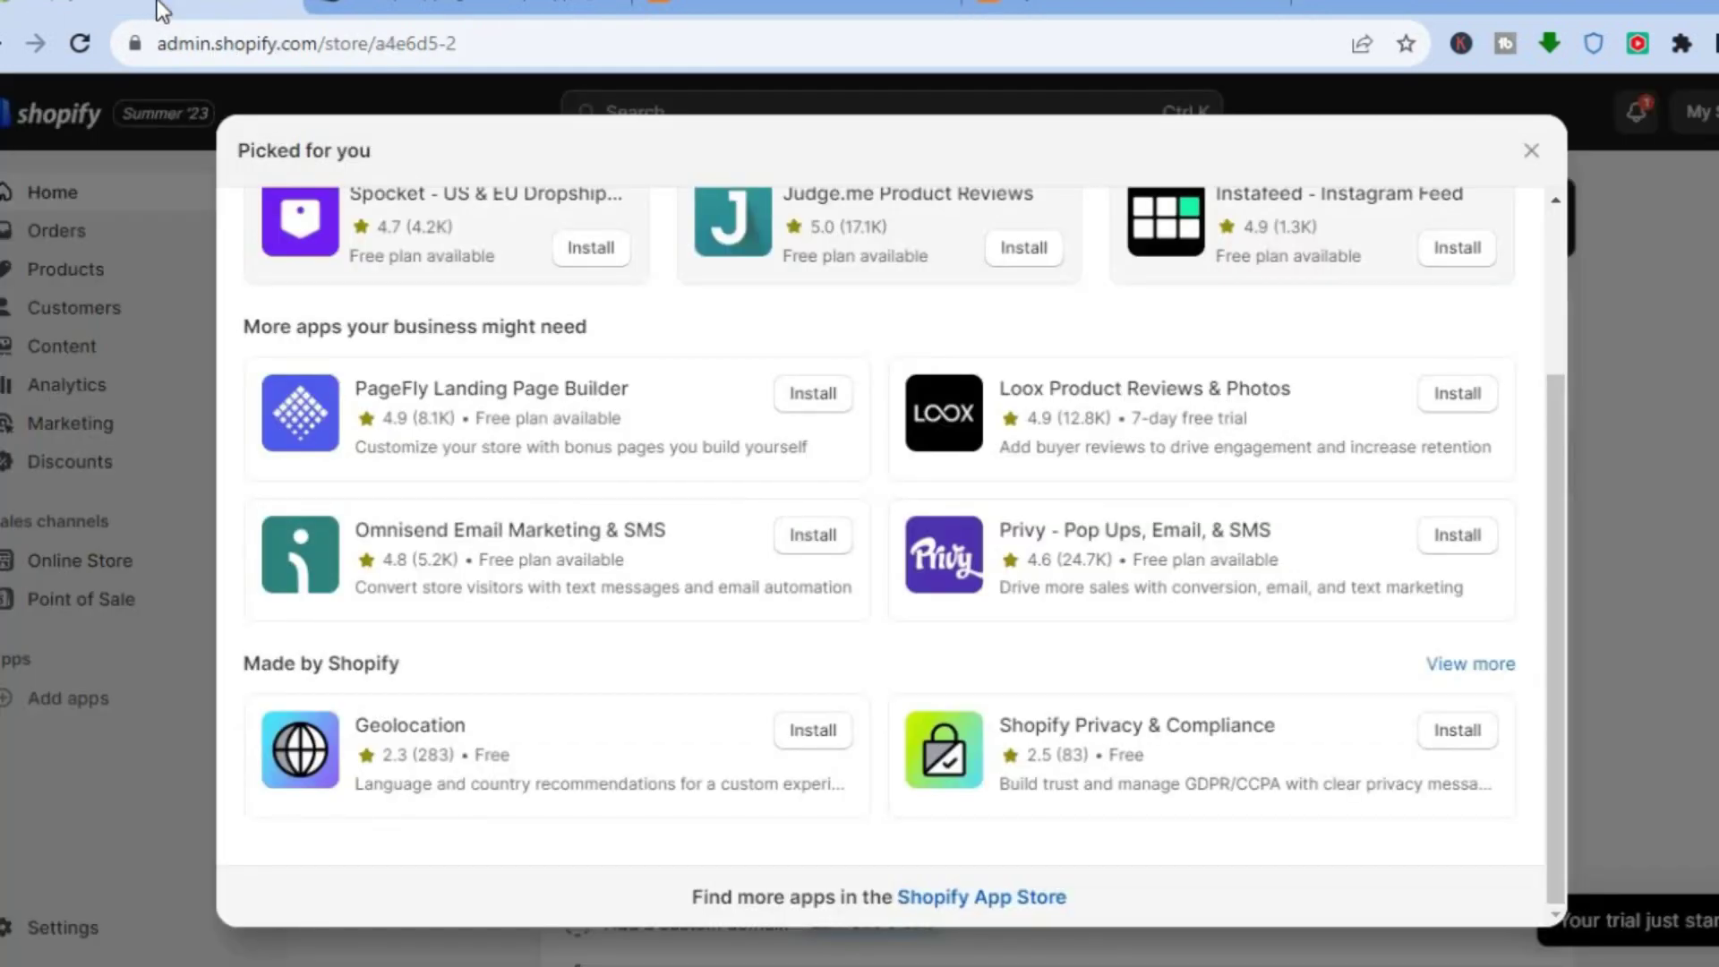
pyautogui.click(1531, 150)
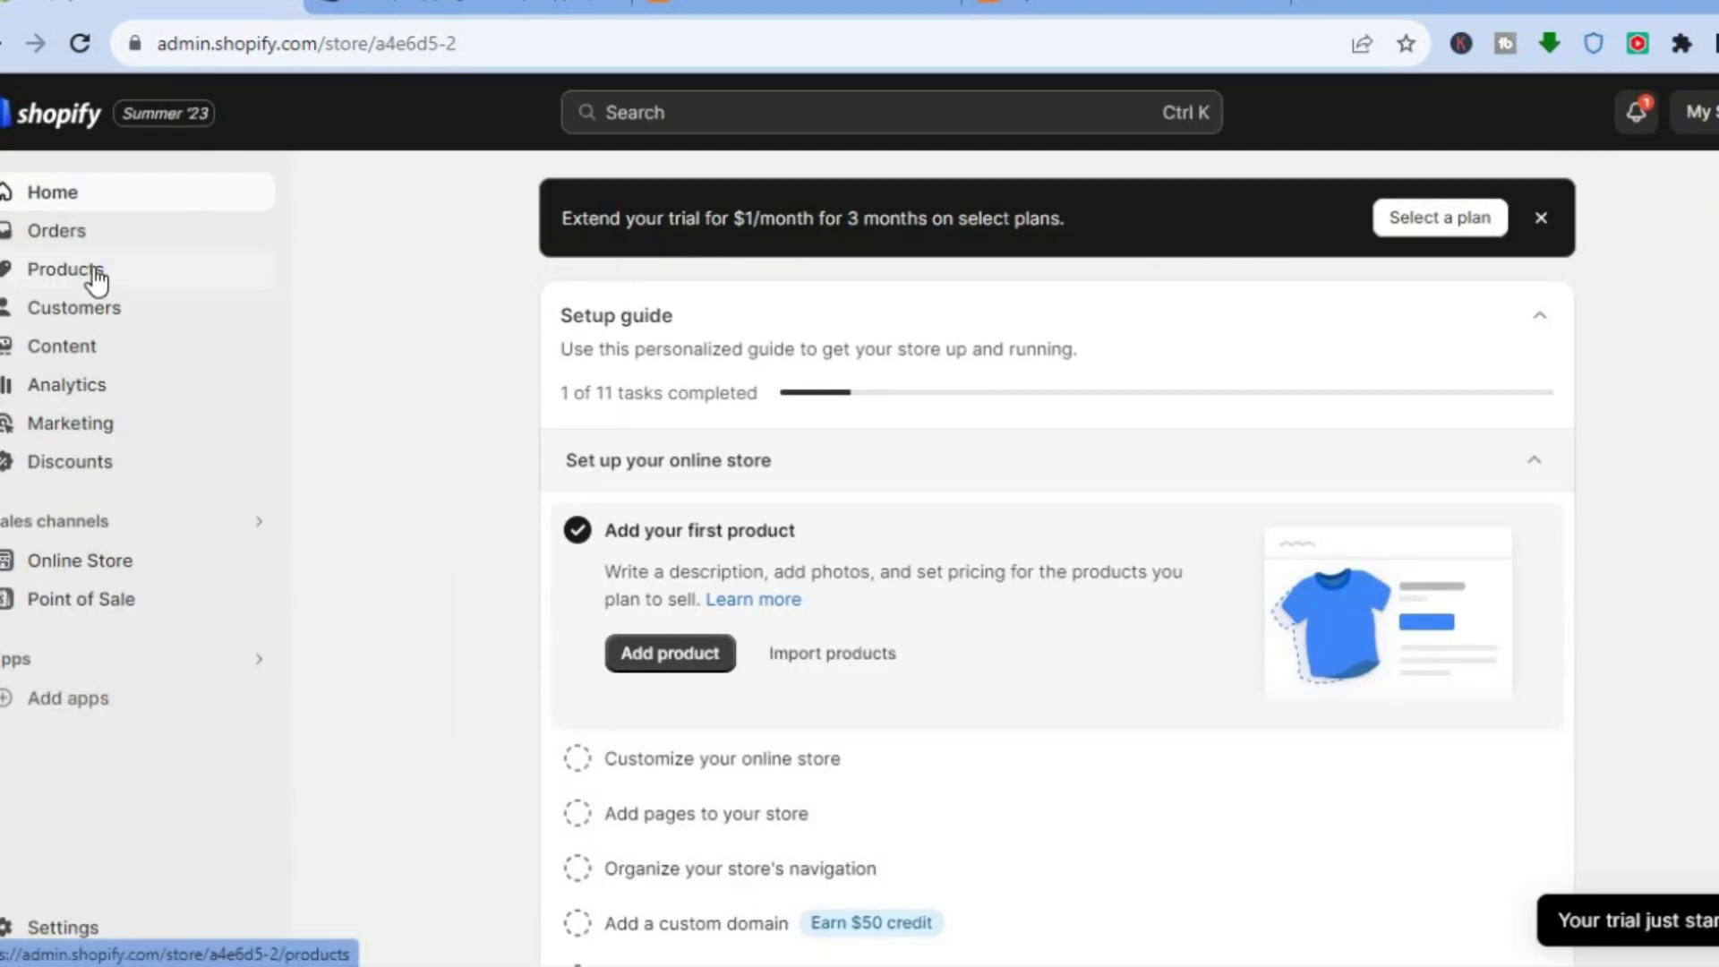
pyautogui.click(67, 270)
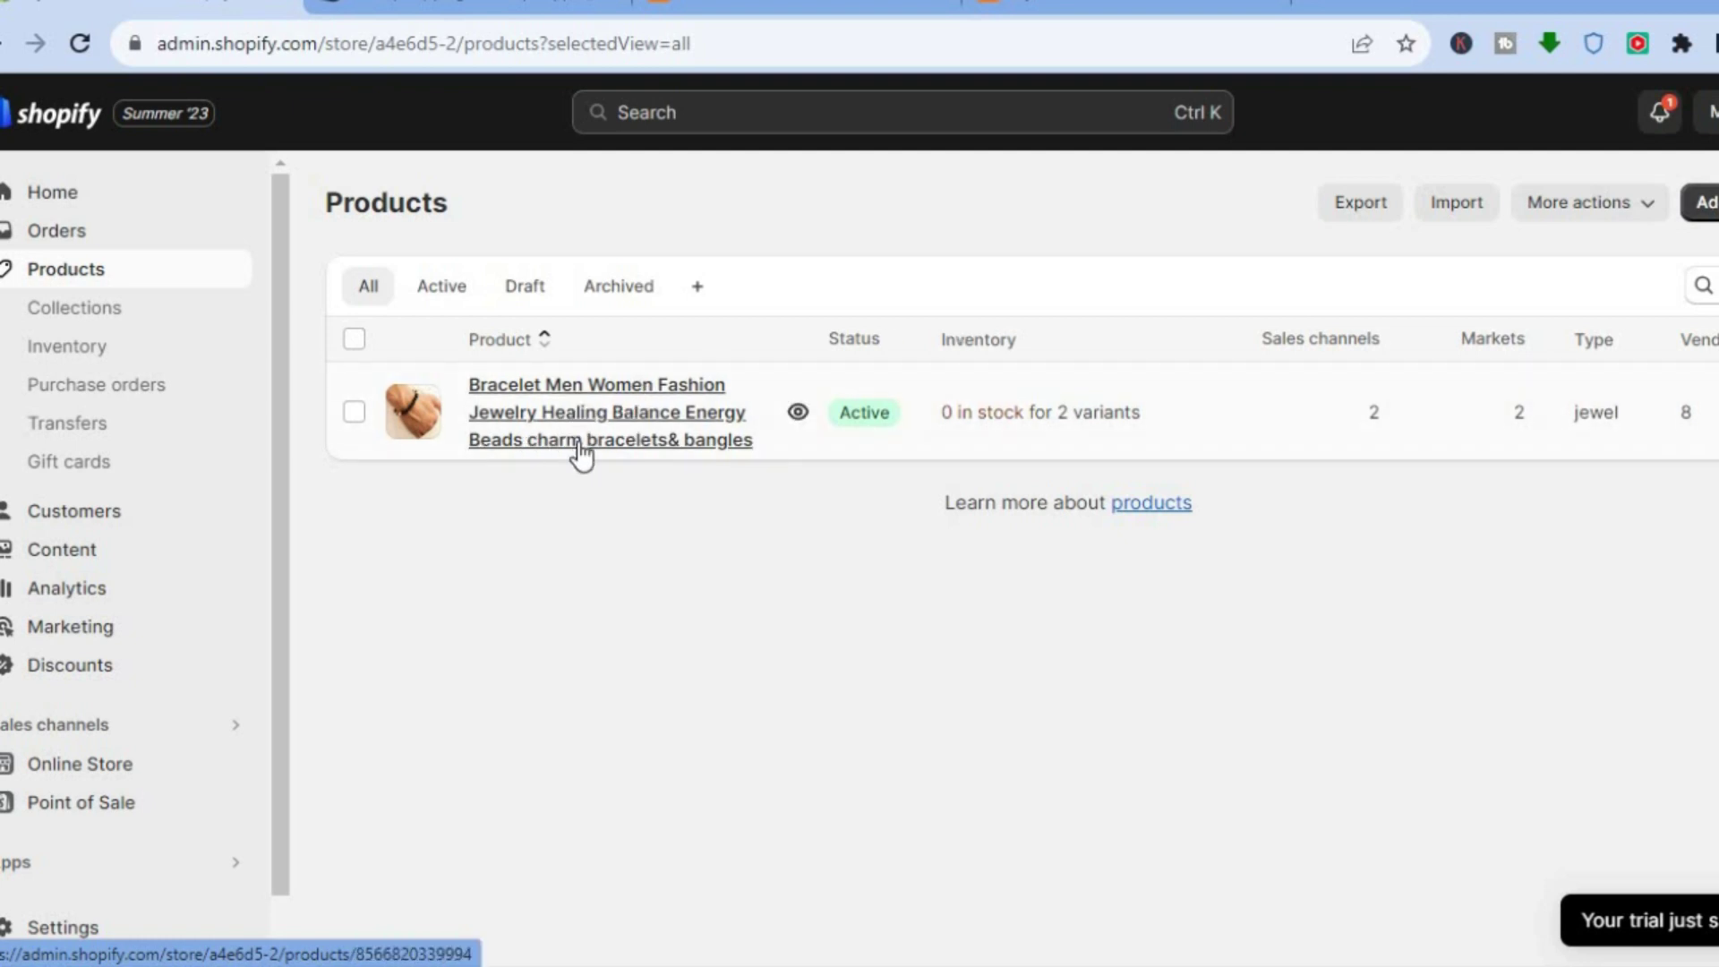
pyautogui.click(1065, 6)
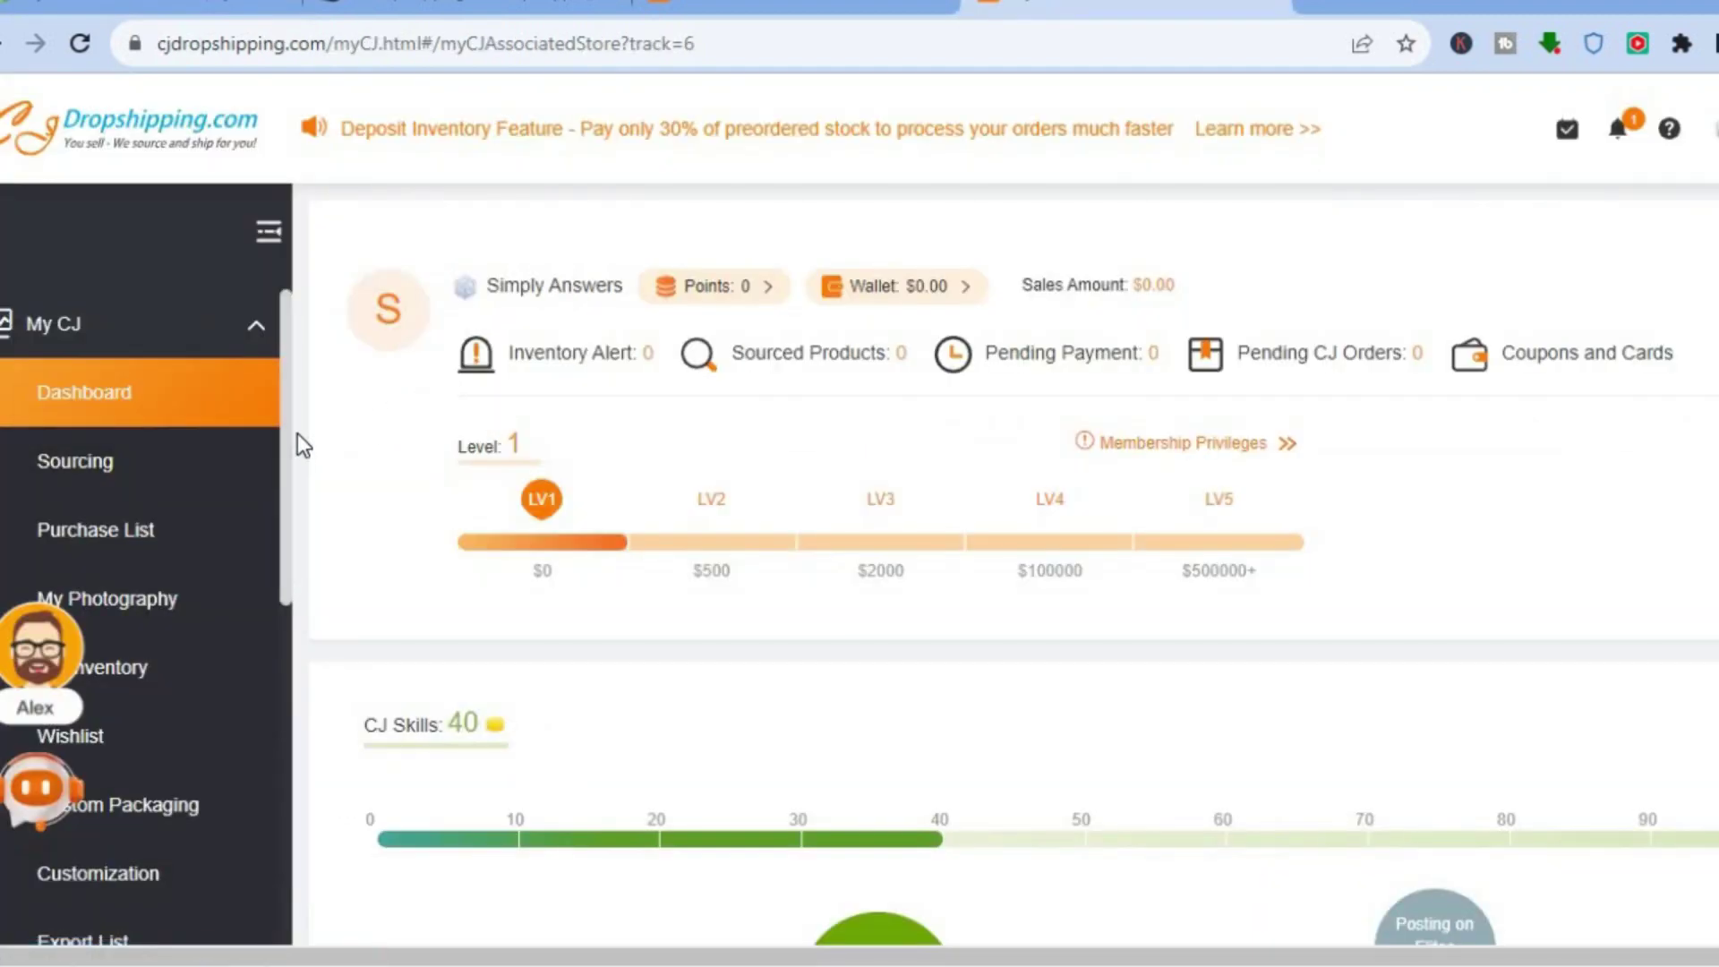
# Go to Orders > Imported Orders, showing 0 orders for 2023-05-28 to 2023-08-28
pyautogui.click(252, 331)
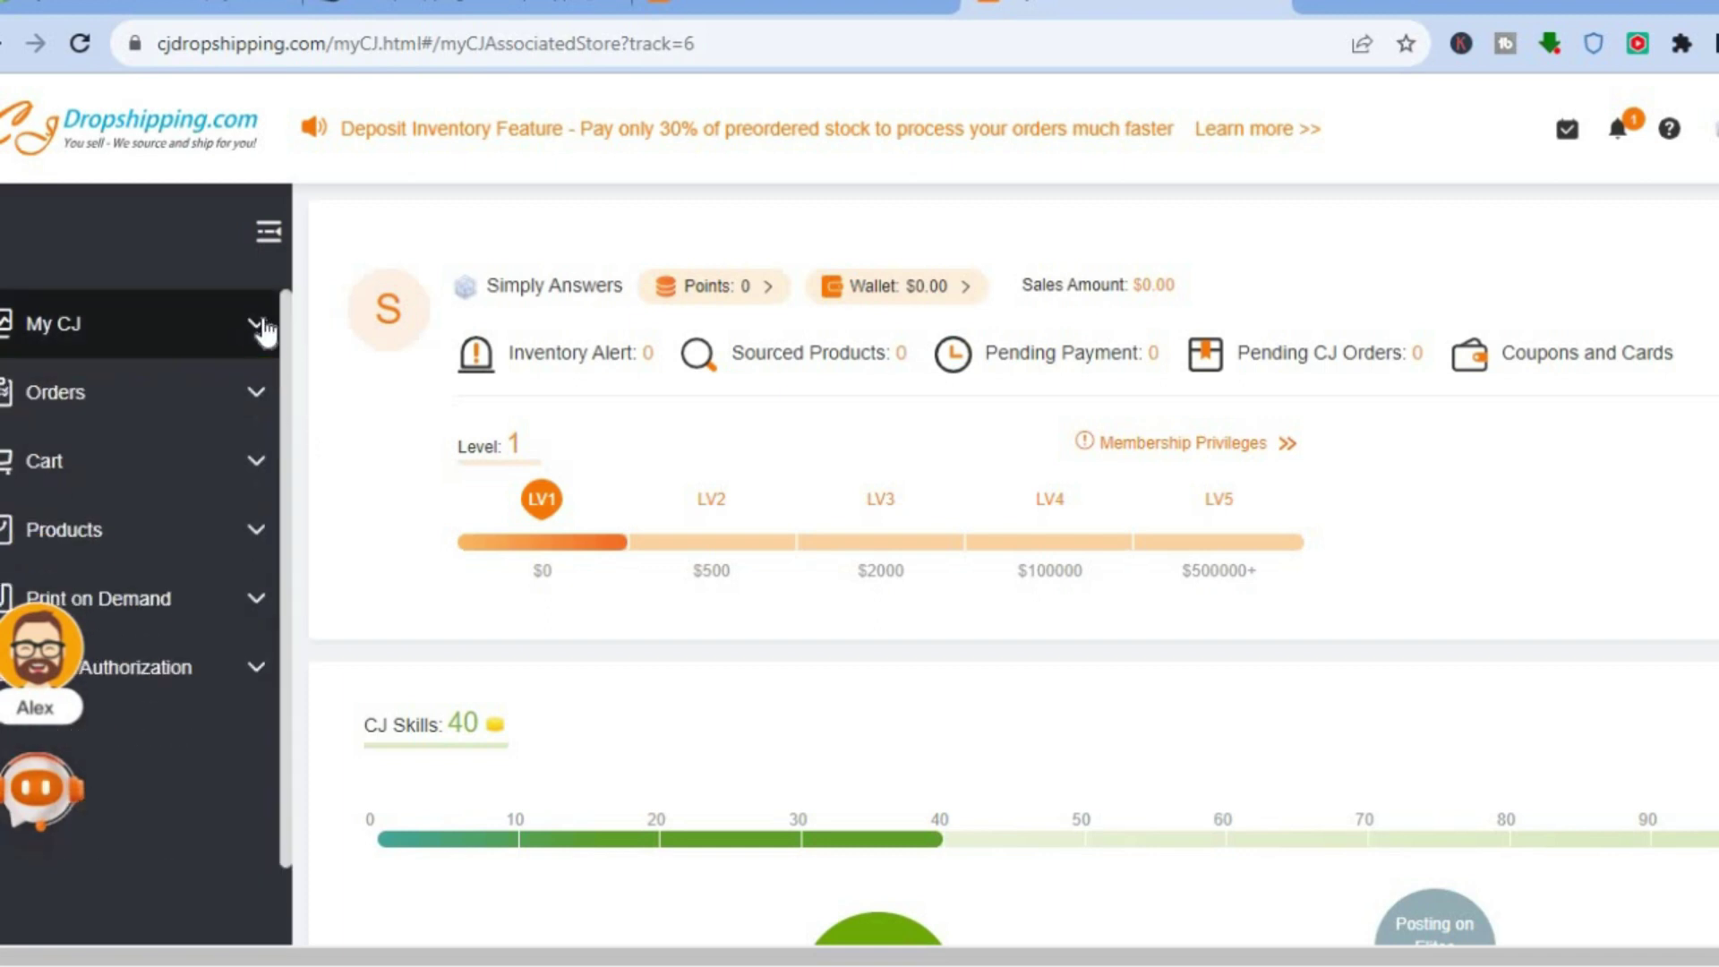
pyautogui.click(162, 401)
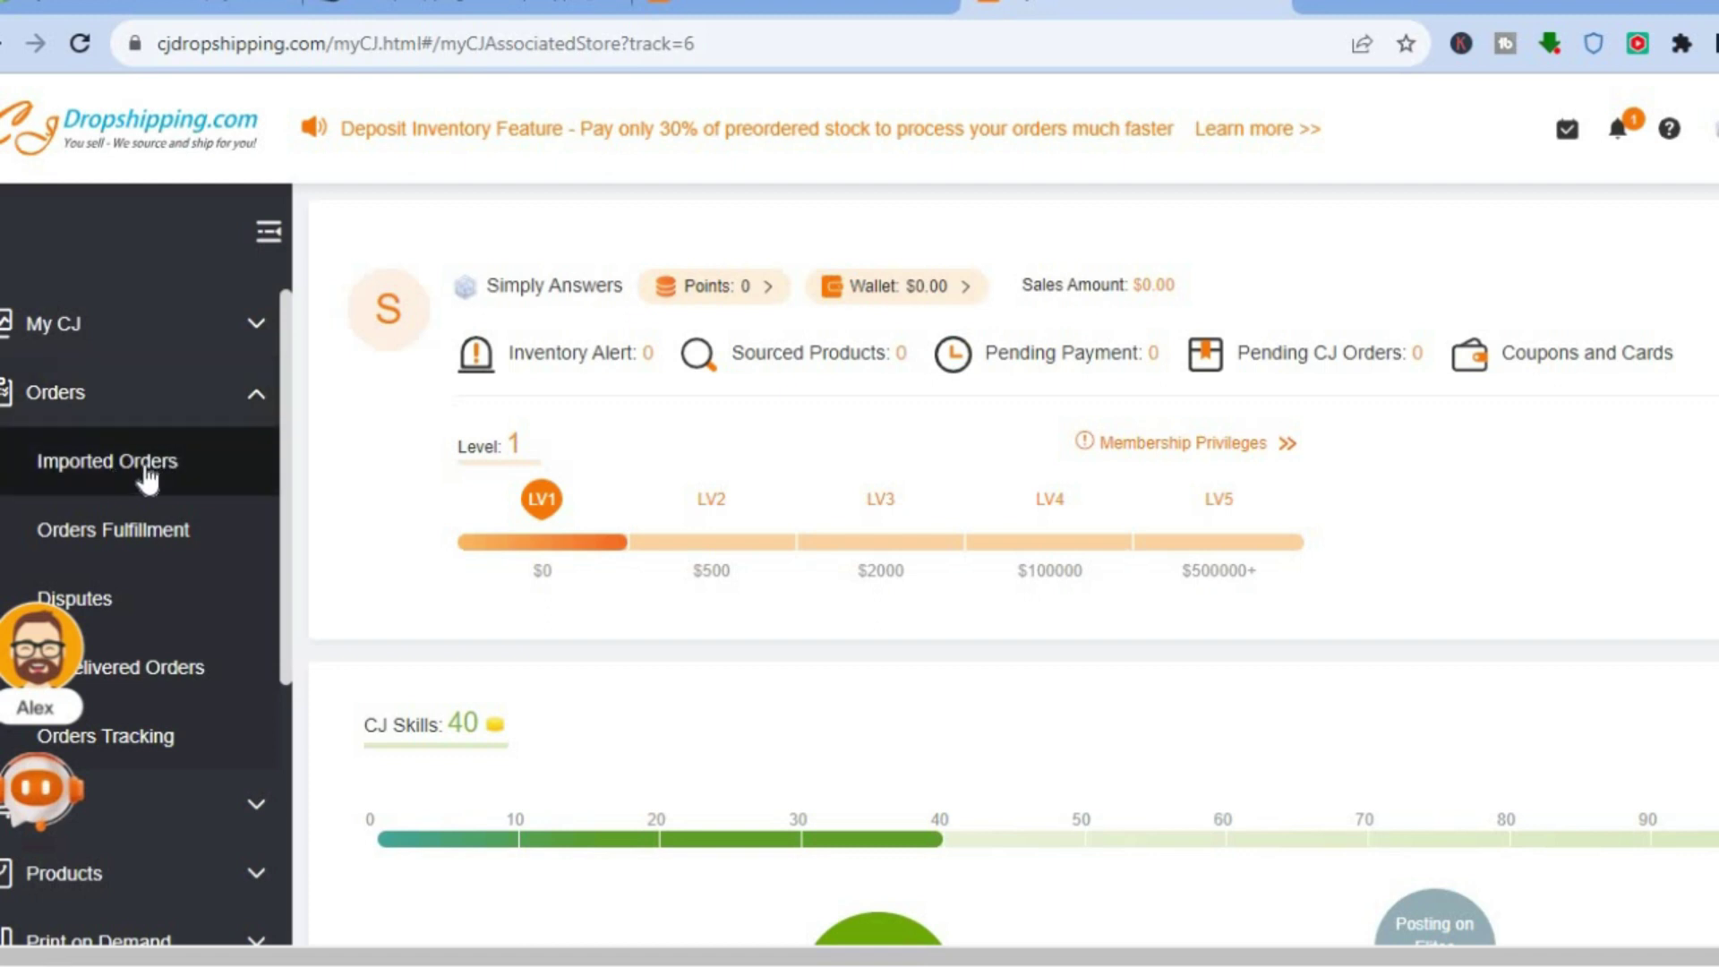
pyautogui.click(108, 469)
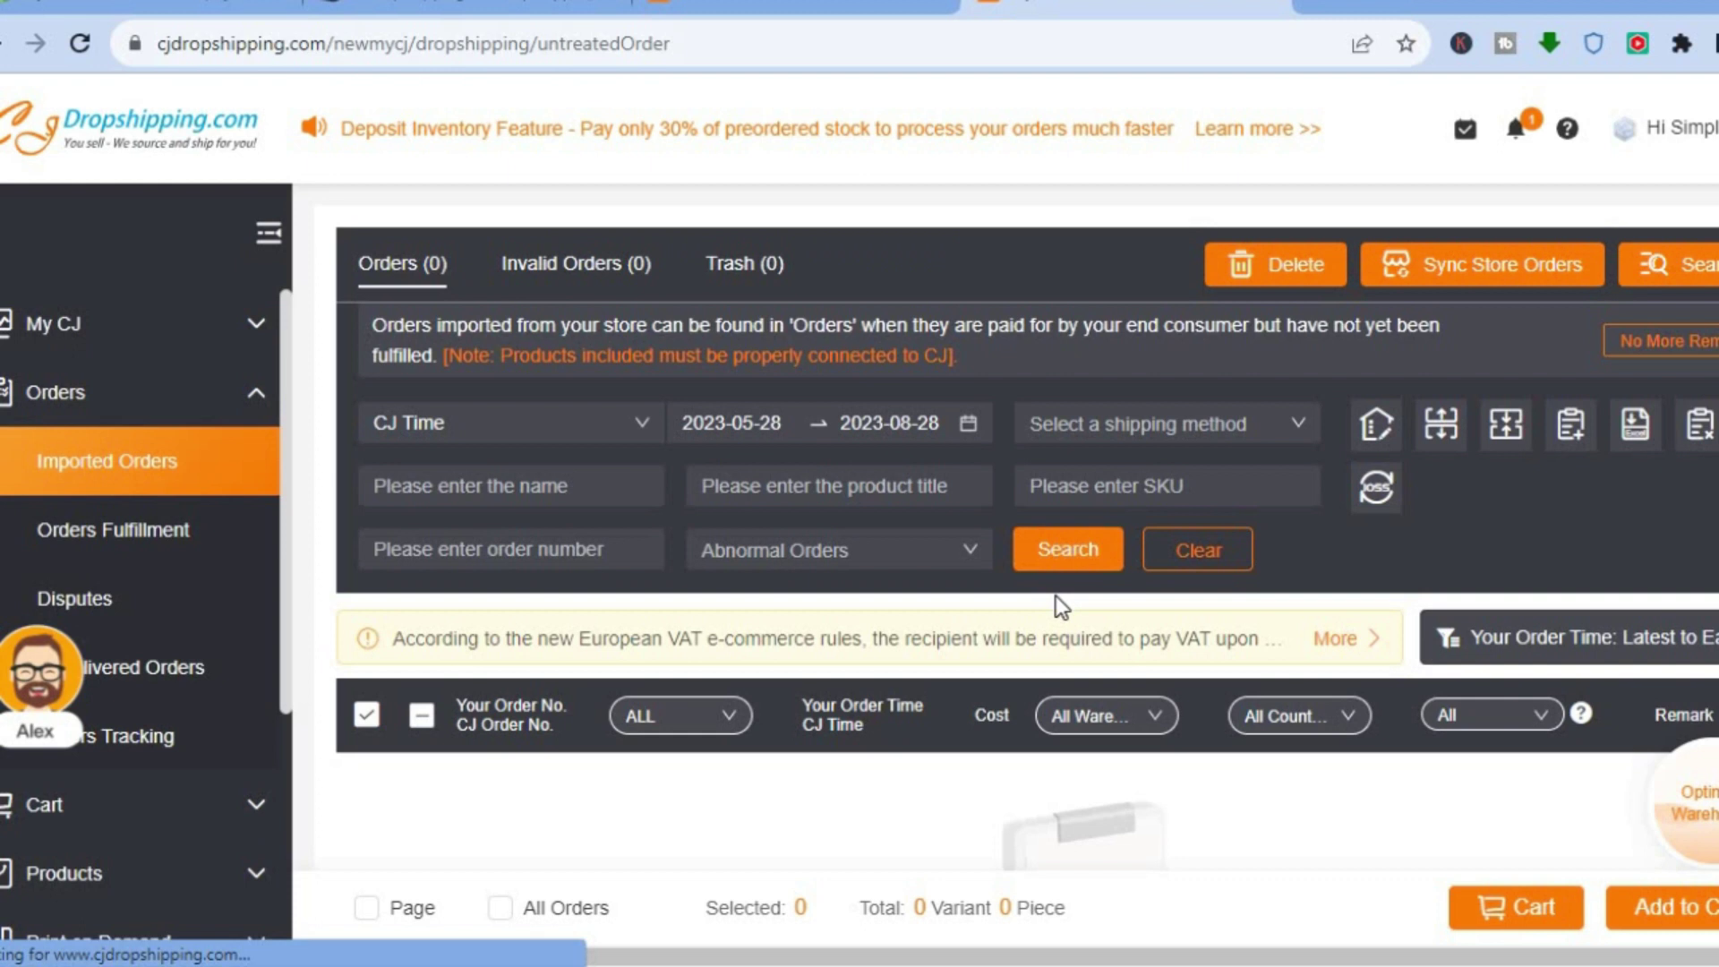
# Filter imported orders by CJPacket Eub shipping for 2023-05-28 to 2023-08-28, finding no data
pyautogui.scroll(-3, 1027, 529)
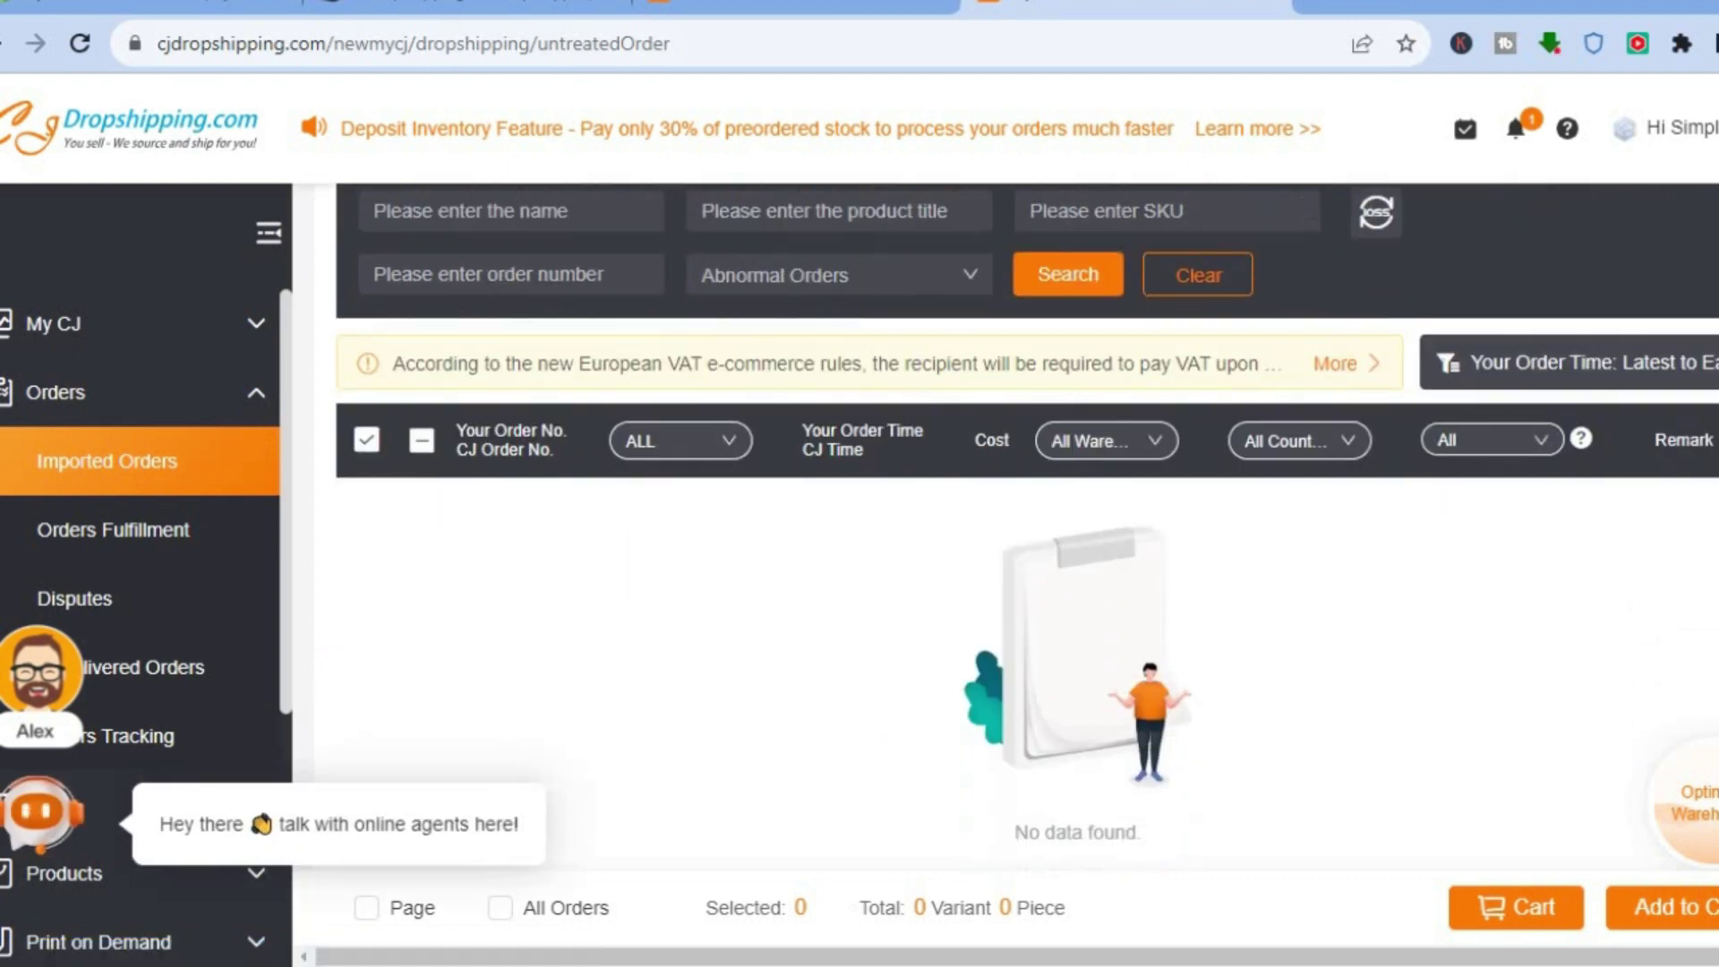
pyautogui.scroll(3, 1027, 528)
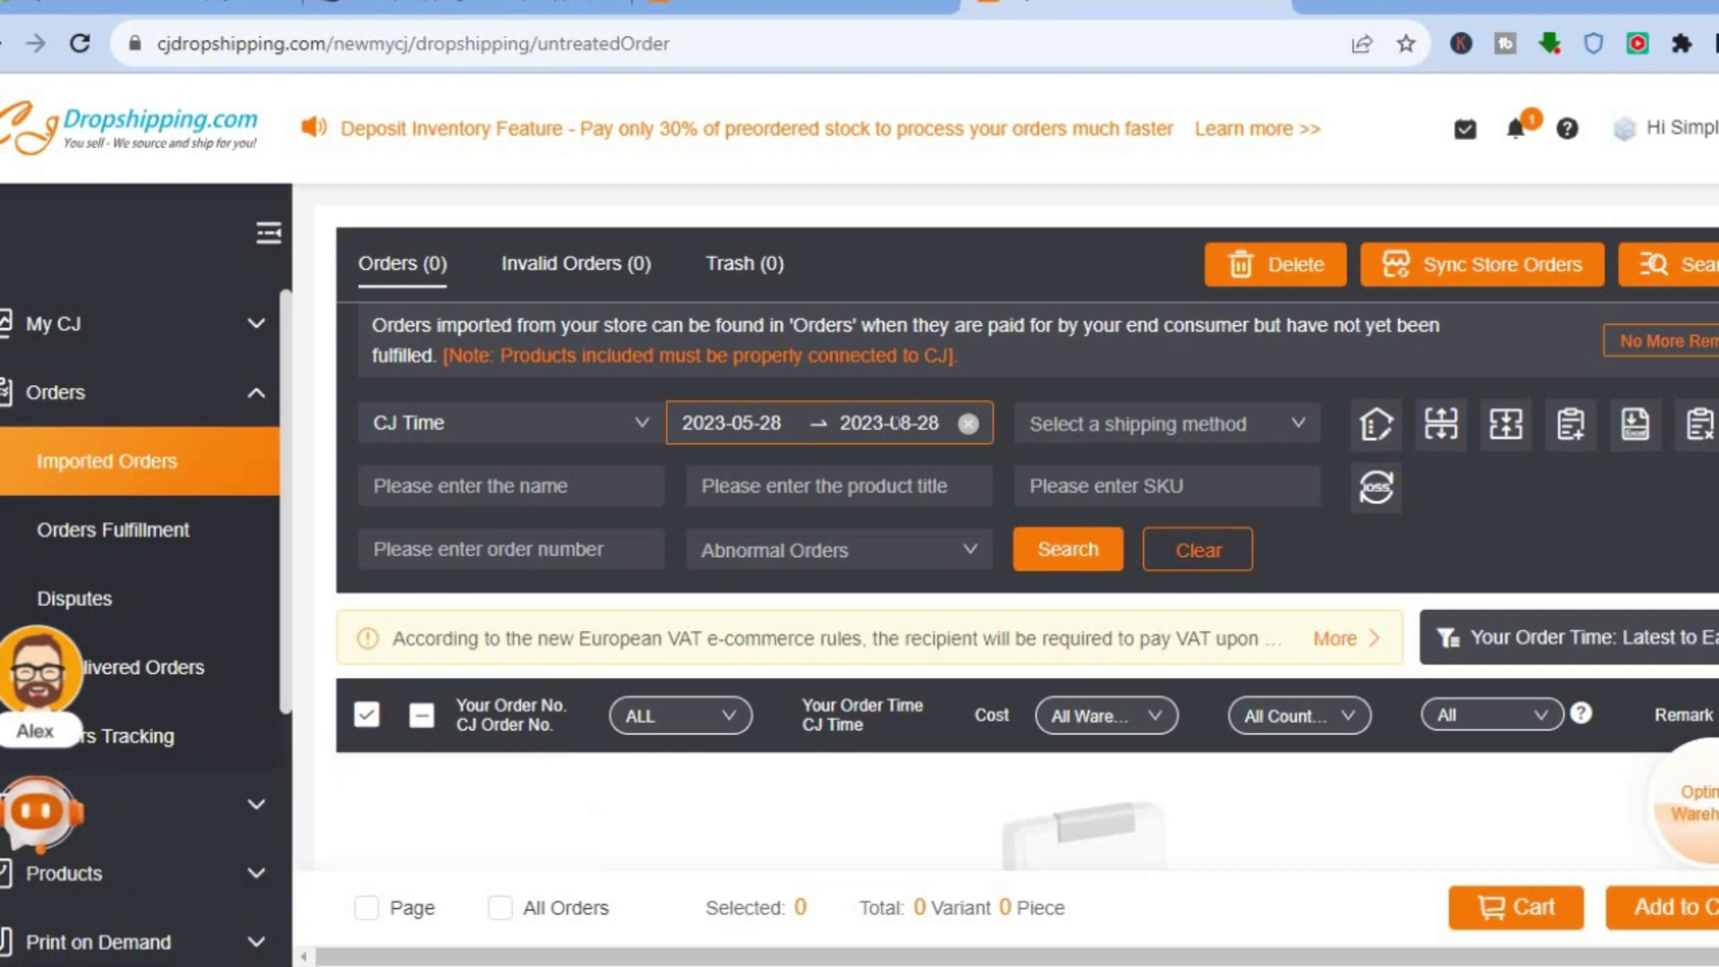
pyautogui.click(890, 423)
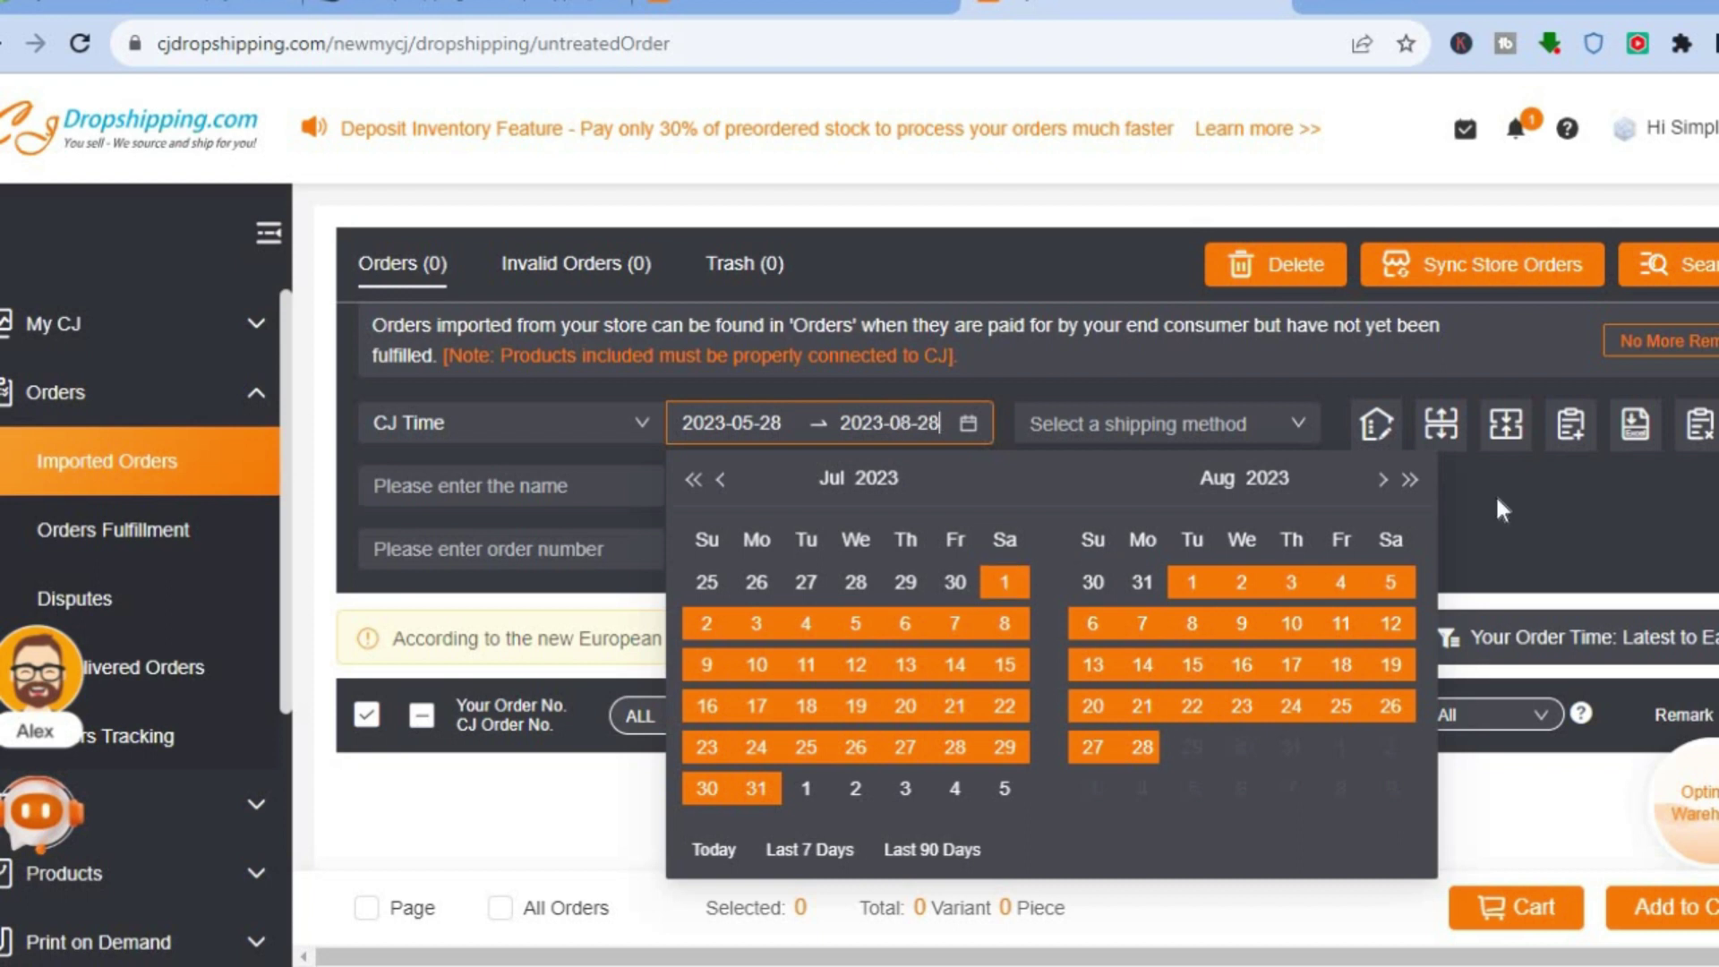
pyautogui.click(1242, 399)
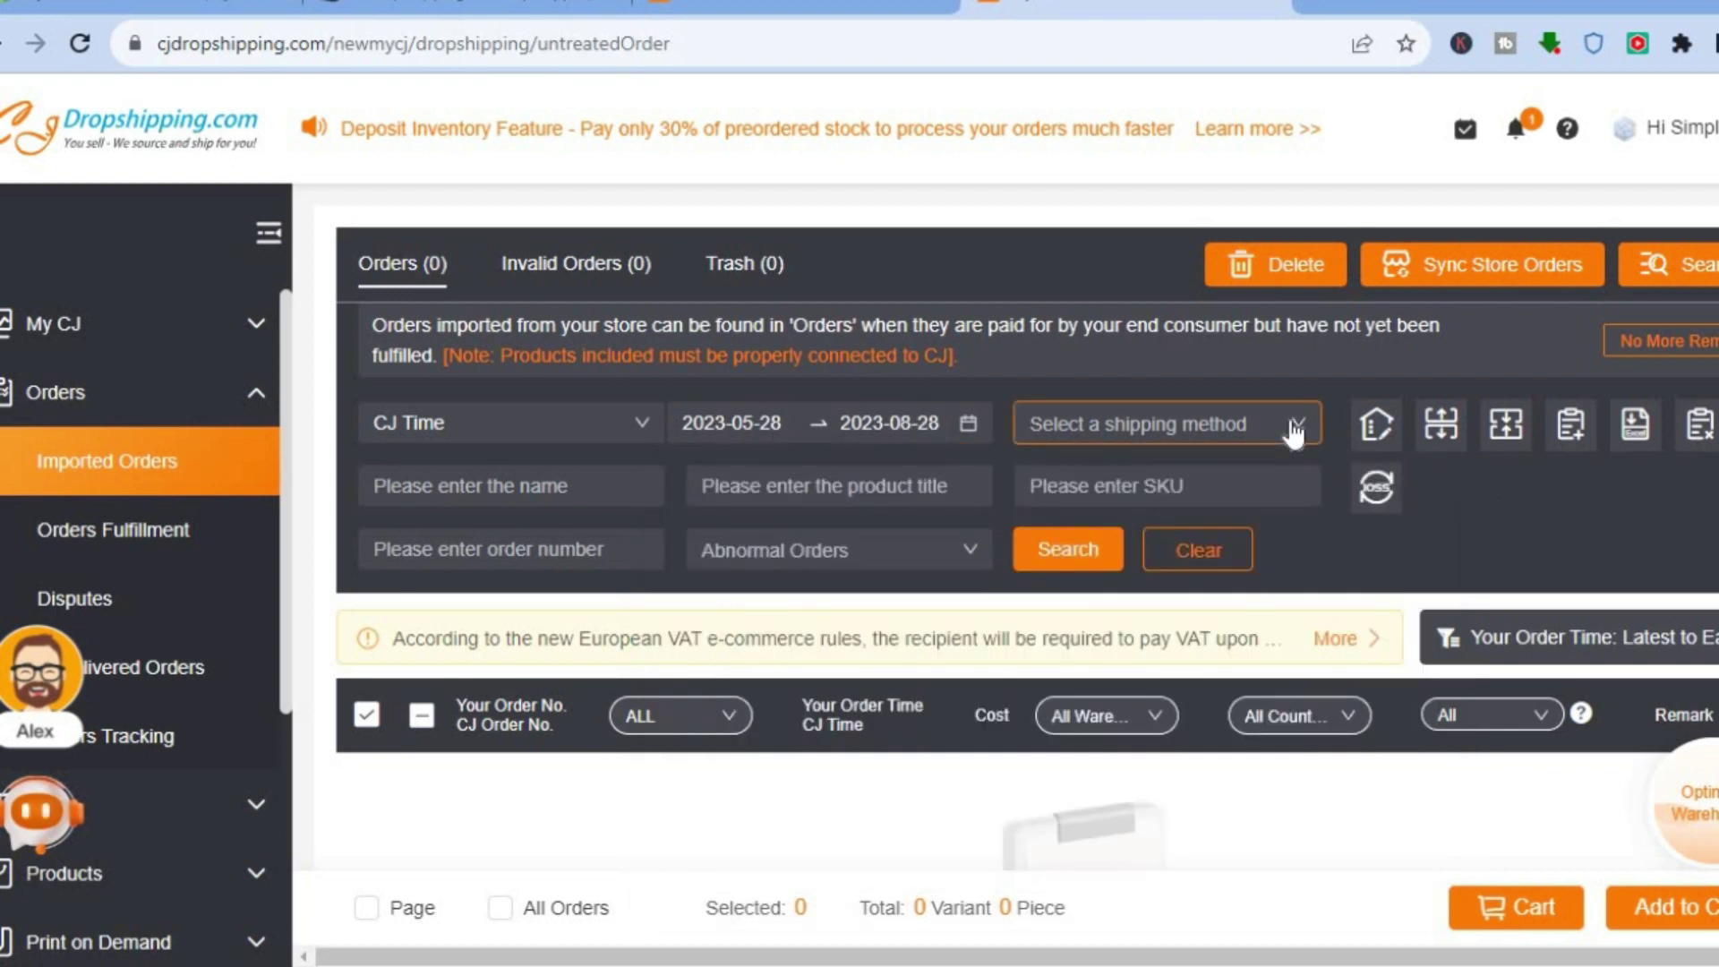
pyautogui.click(1294, 428)
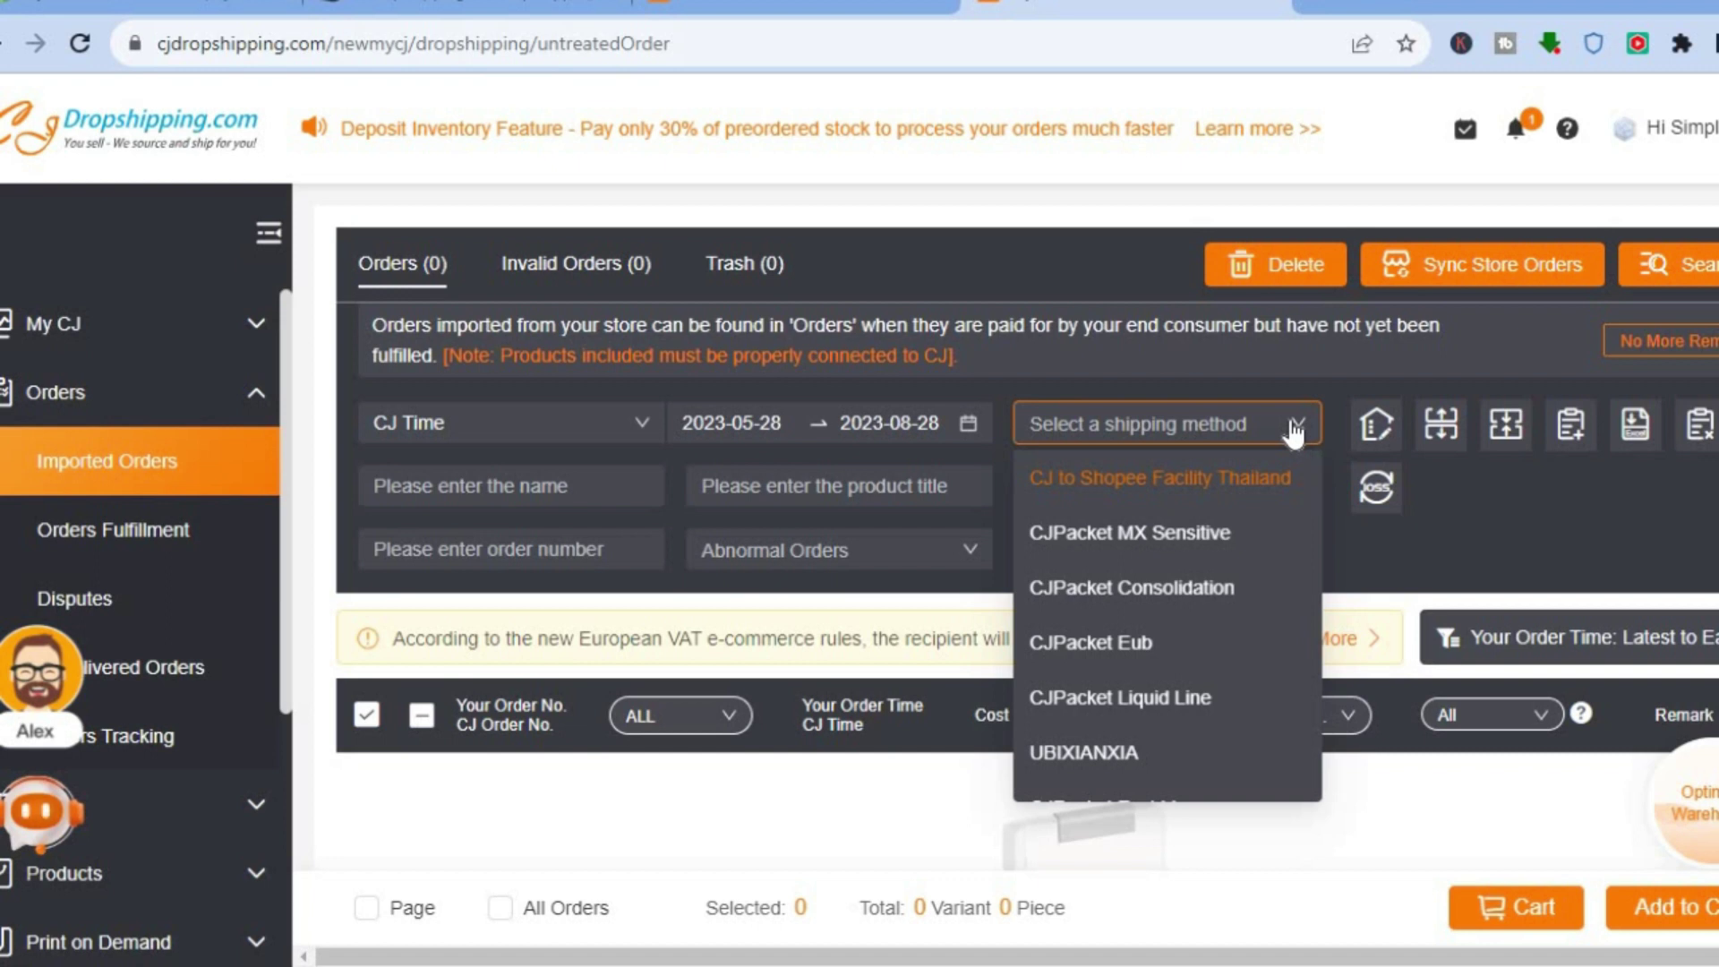
pyautogui.click(1149, 645)
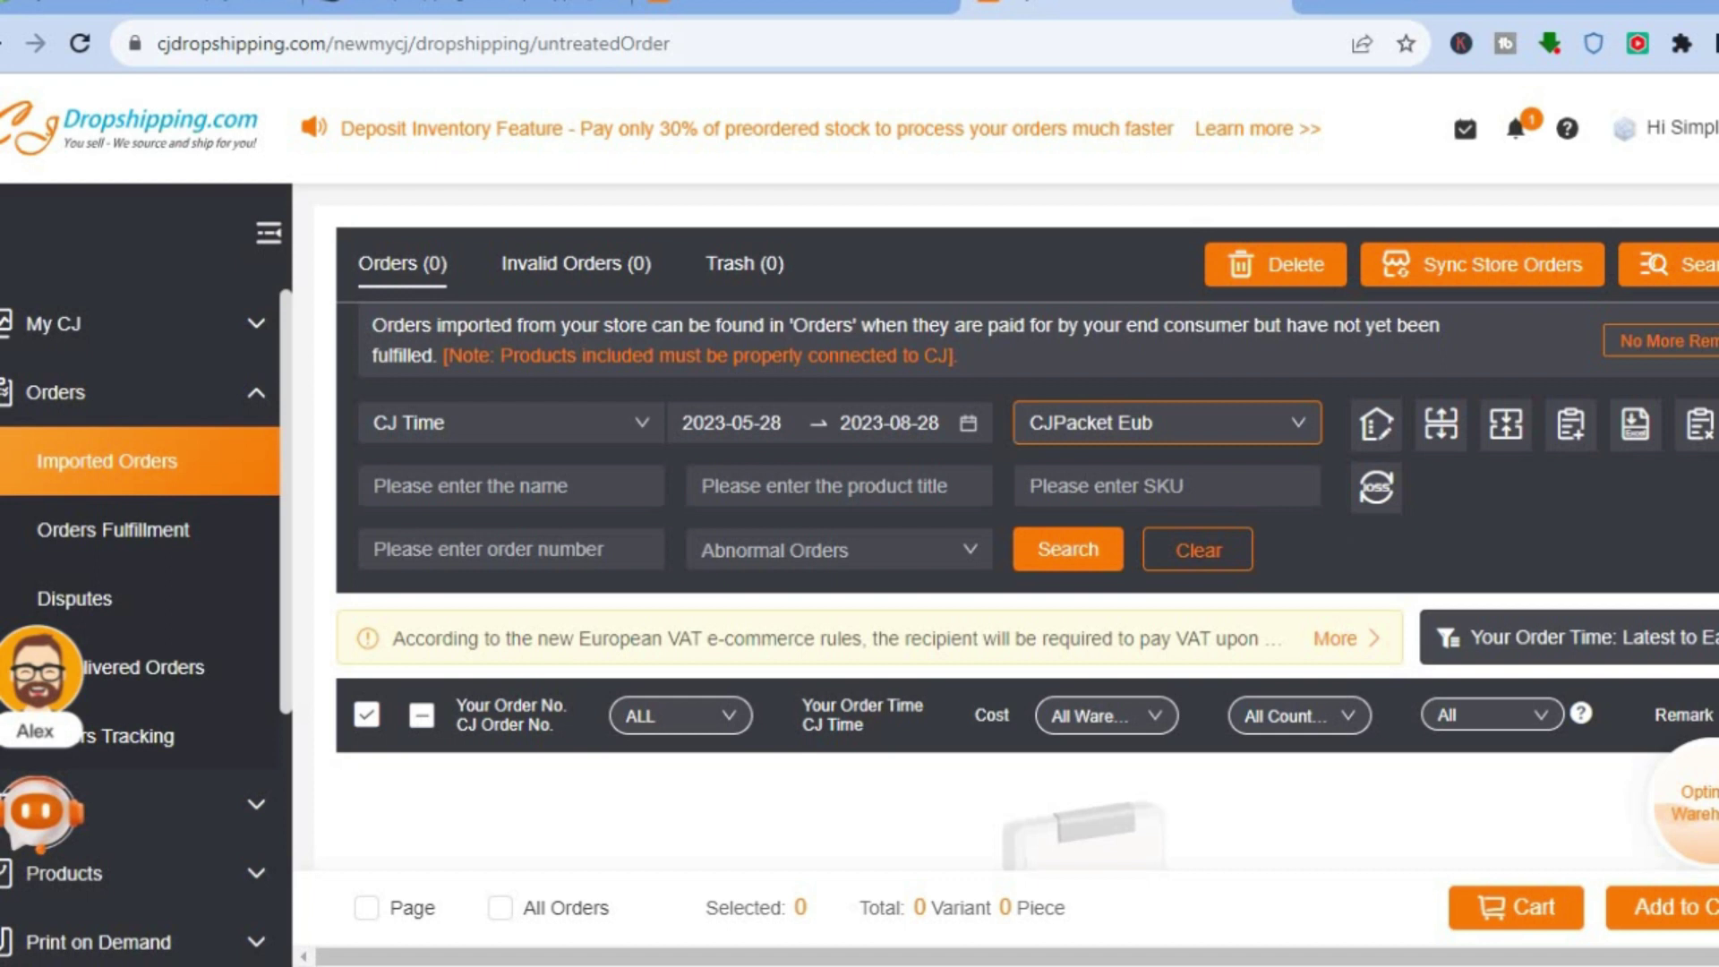
pyautogui.scroll(-2, 1027, 519)
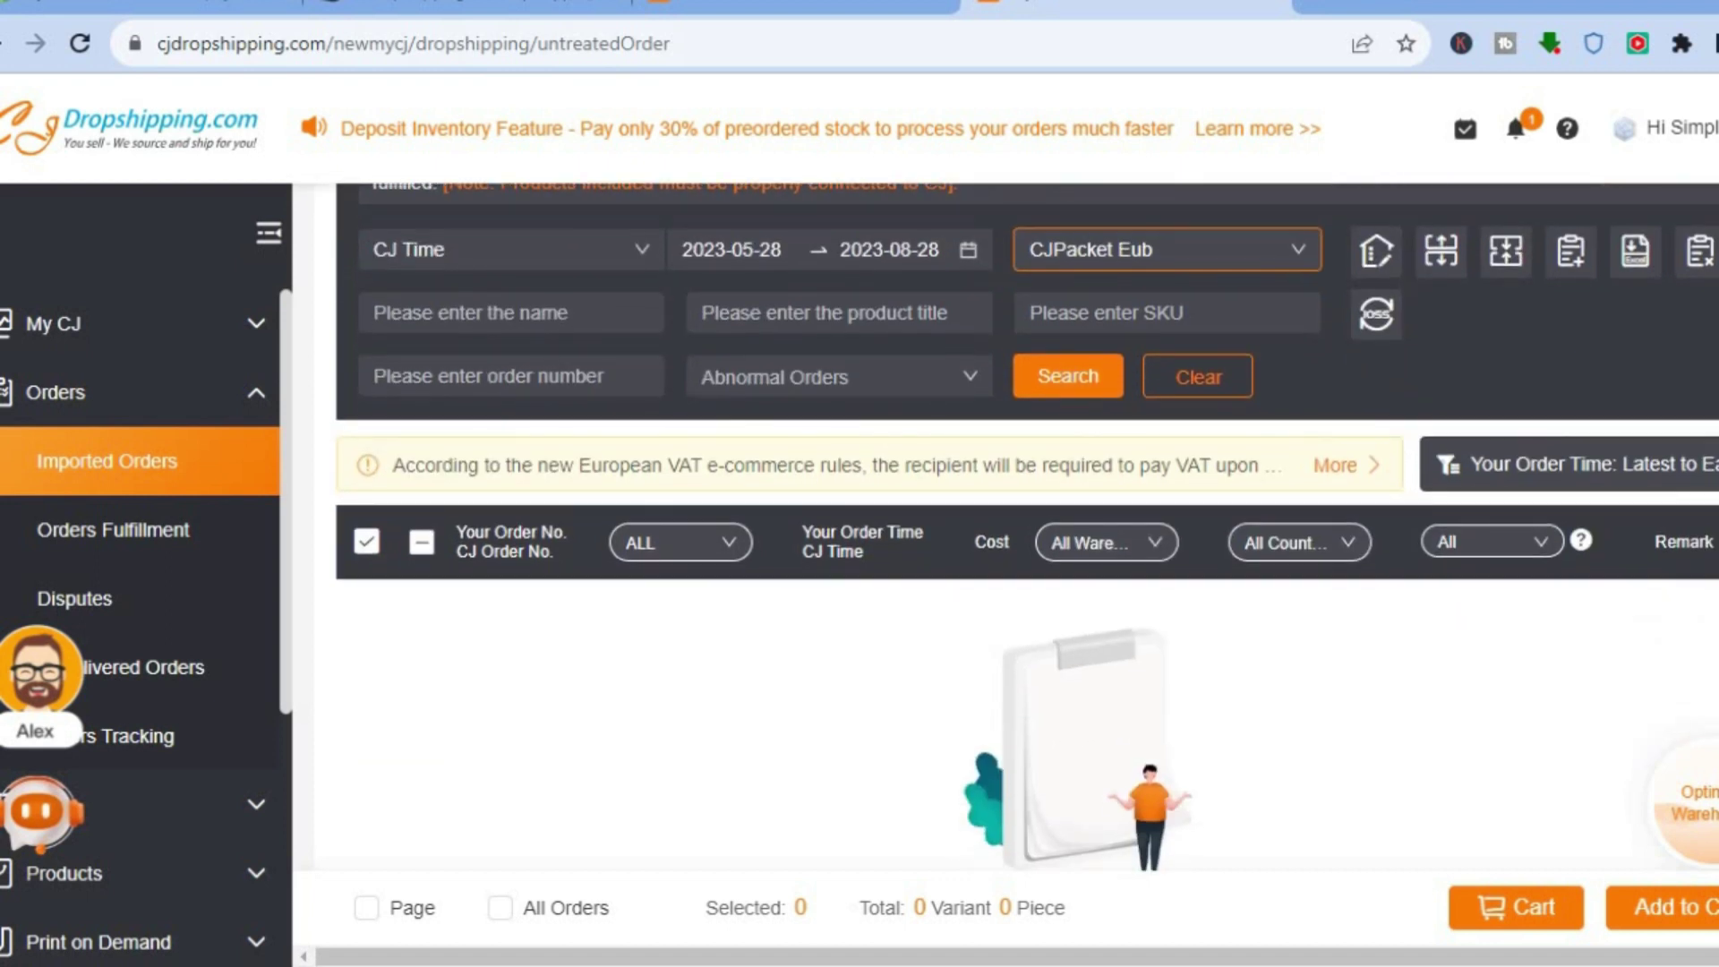
pyautogui.scroll(-1, 1027, 529)
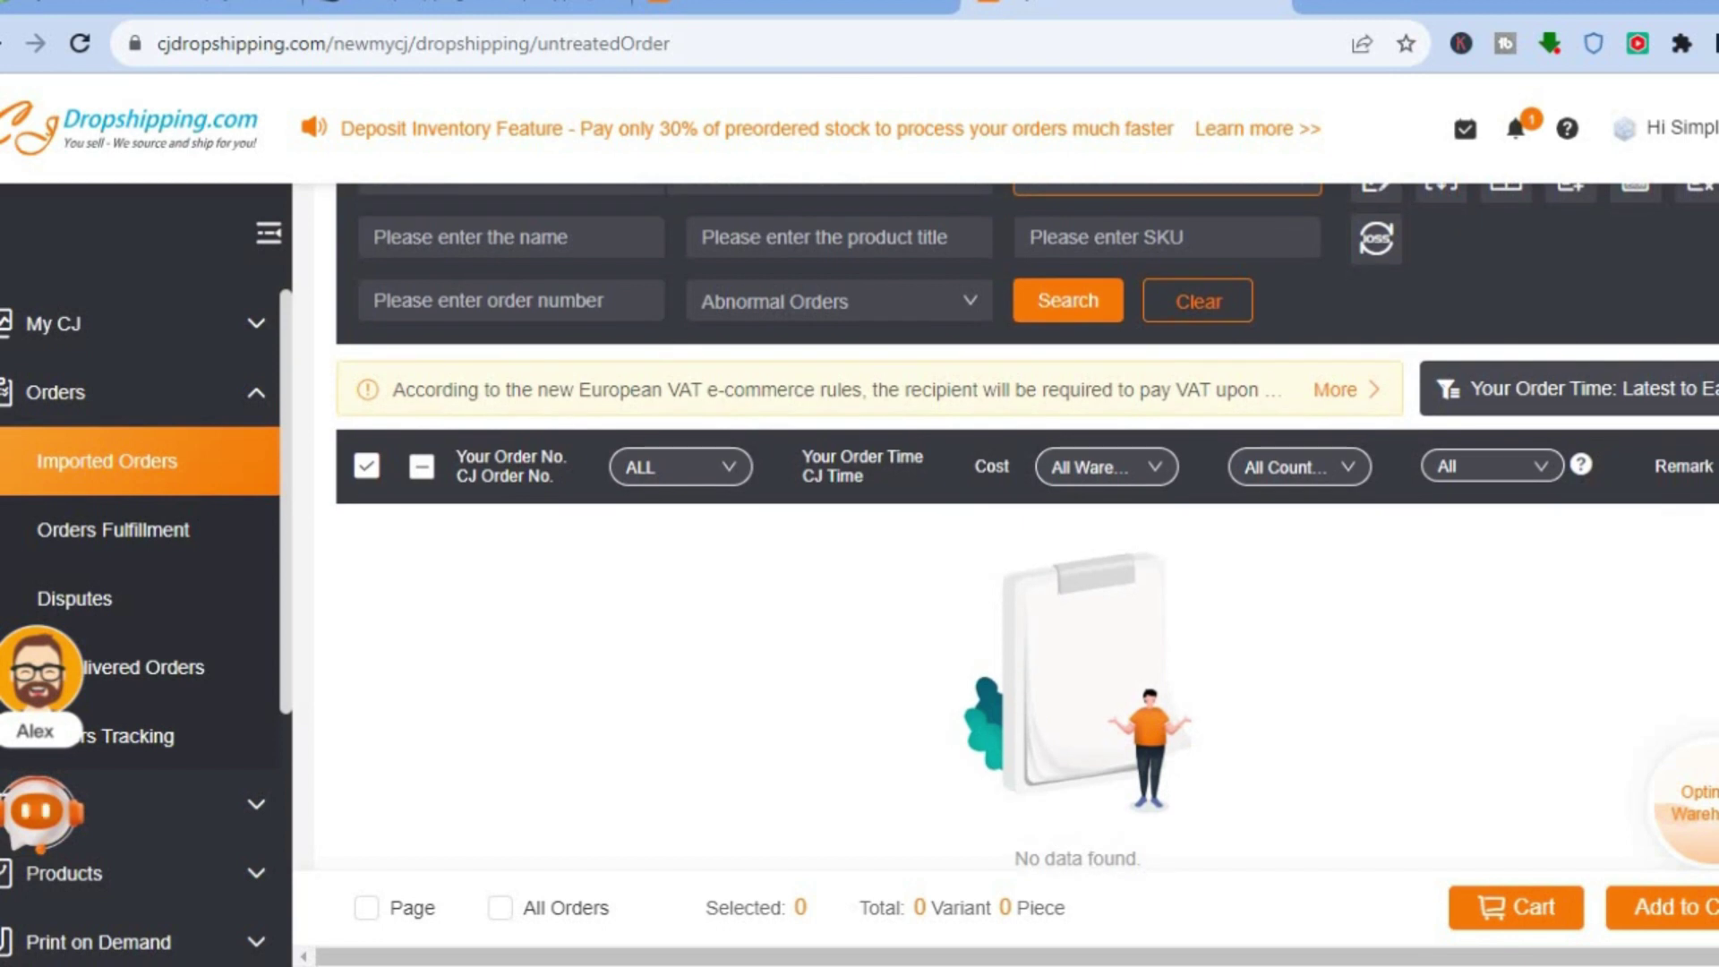
pyautogui.scroll(-2, 1027, 525)
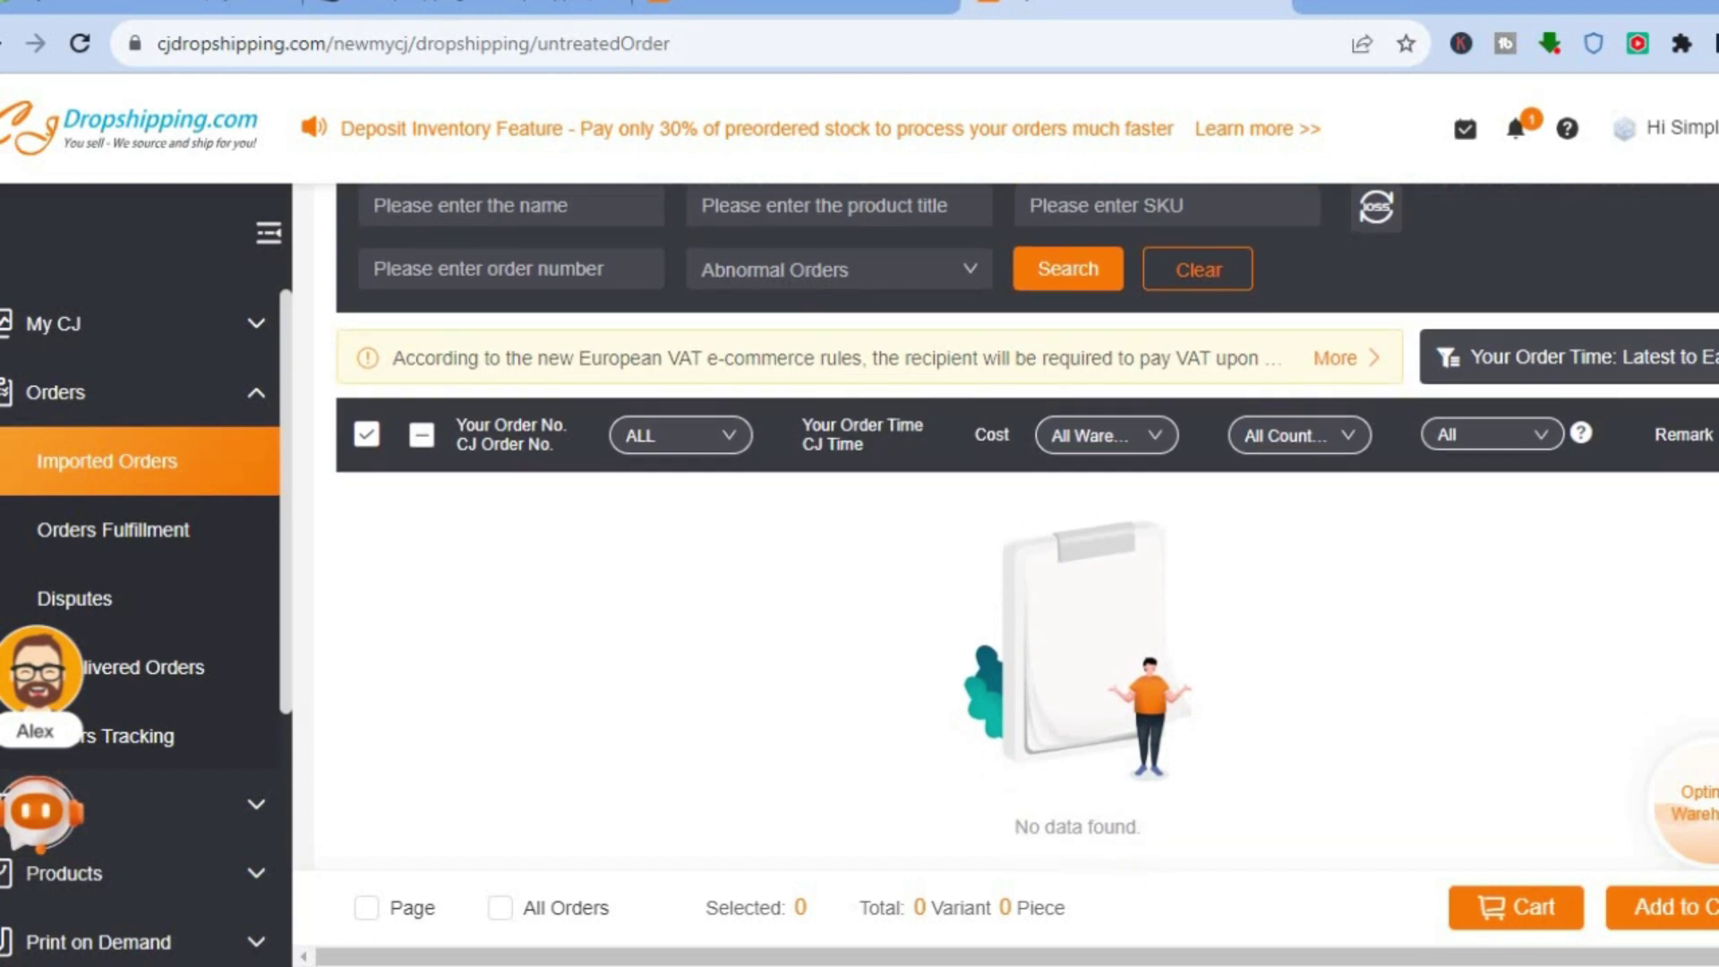
pyautogui.scroll(2, 1027, 525)
pyautogui.scroll(1, 1027, 525)
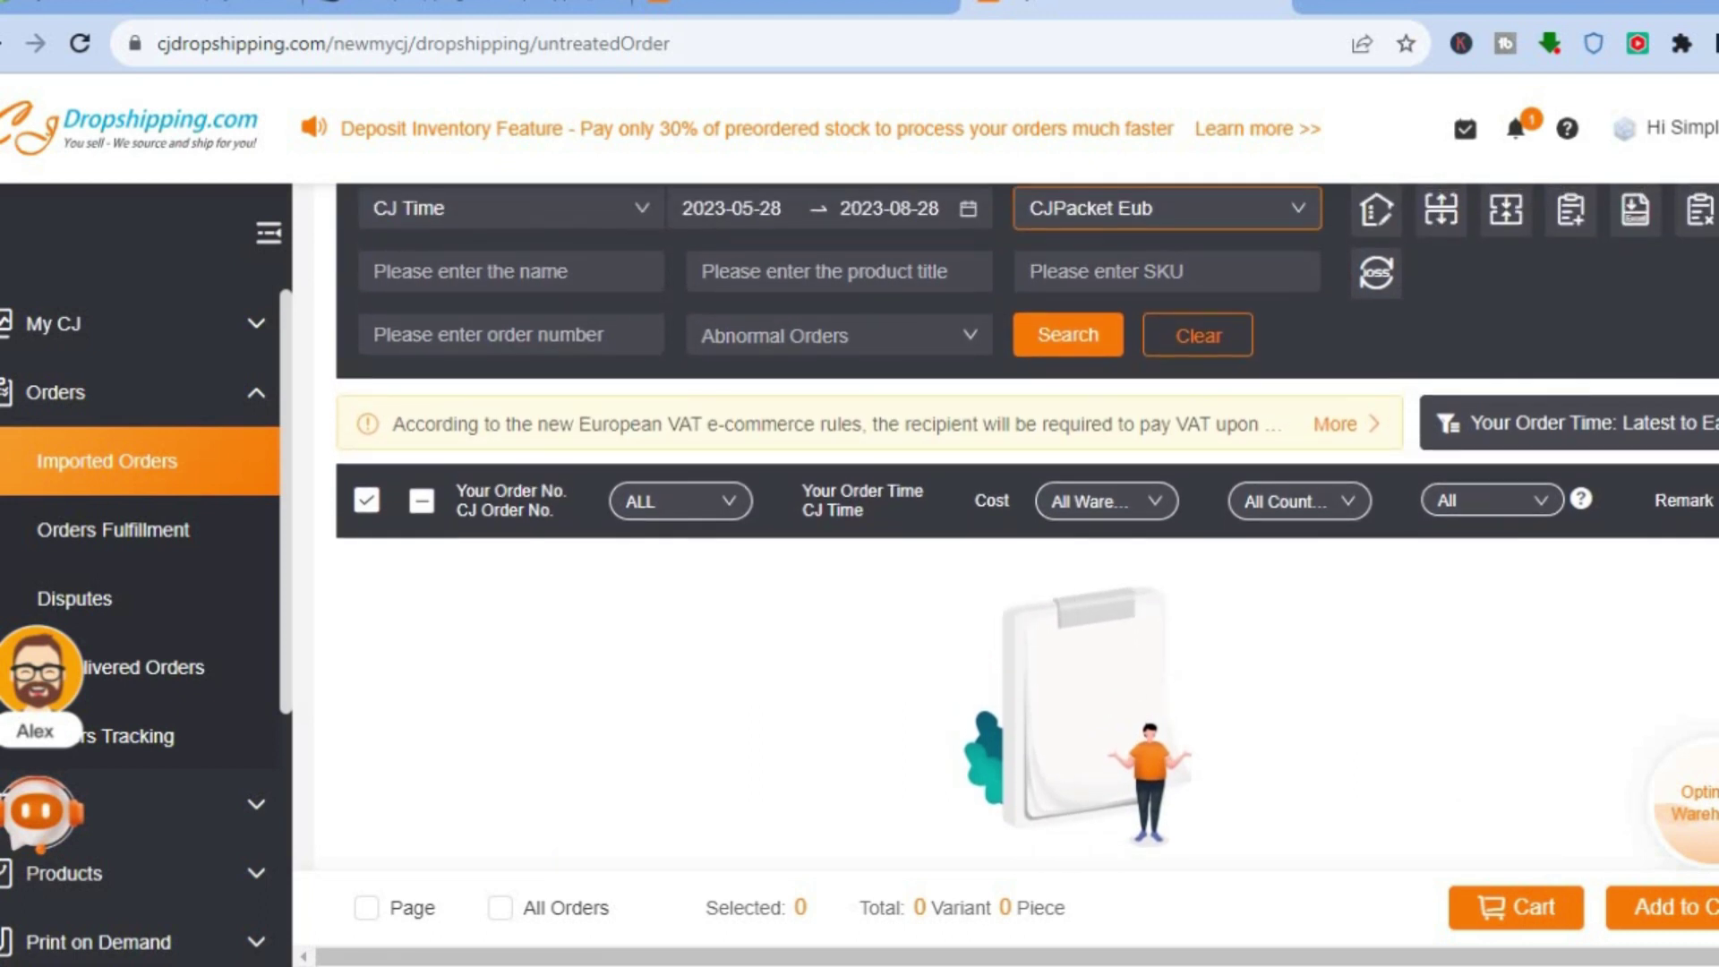
pyautogui.scroll(2, 1027, 525)
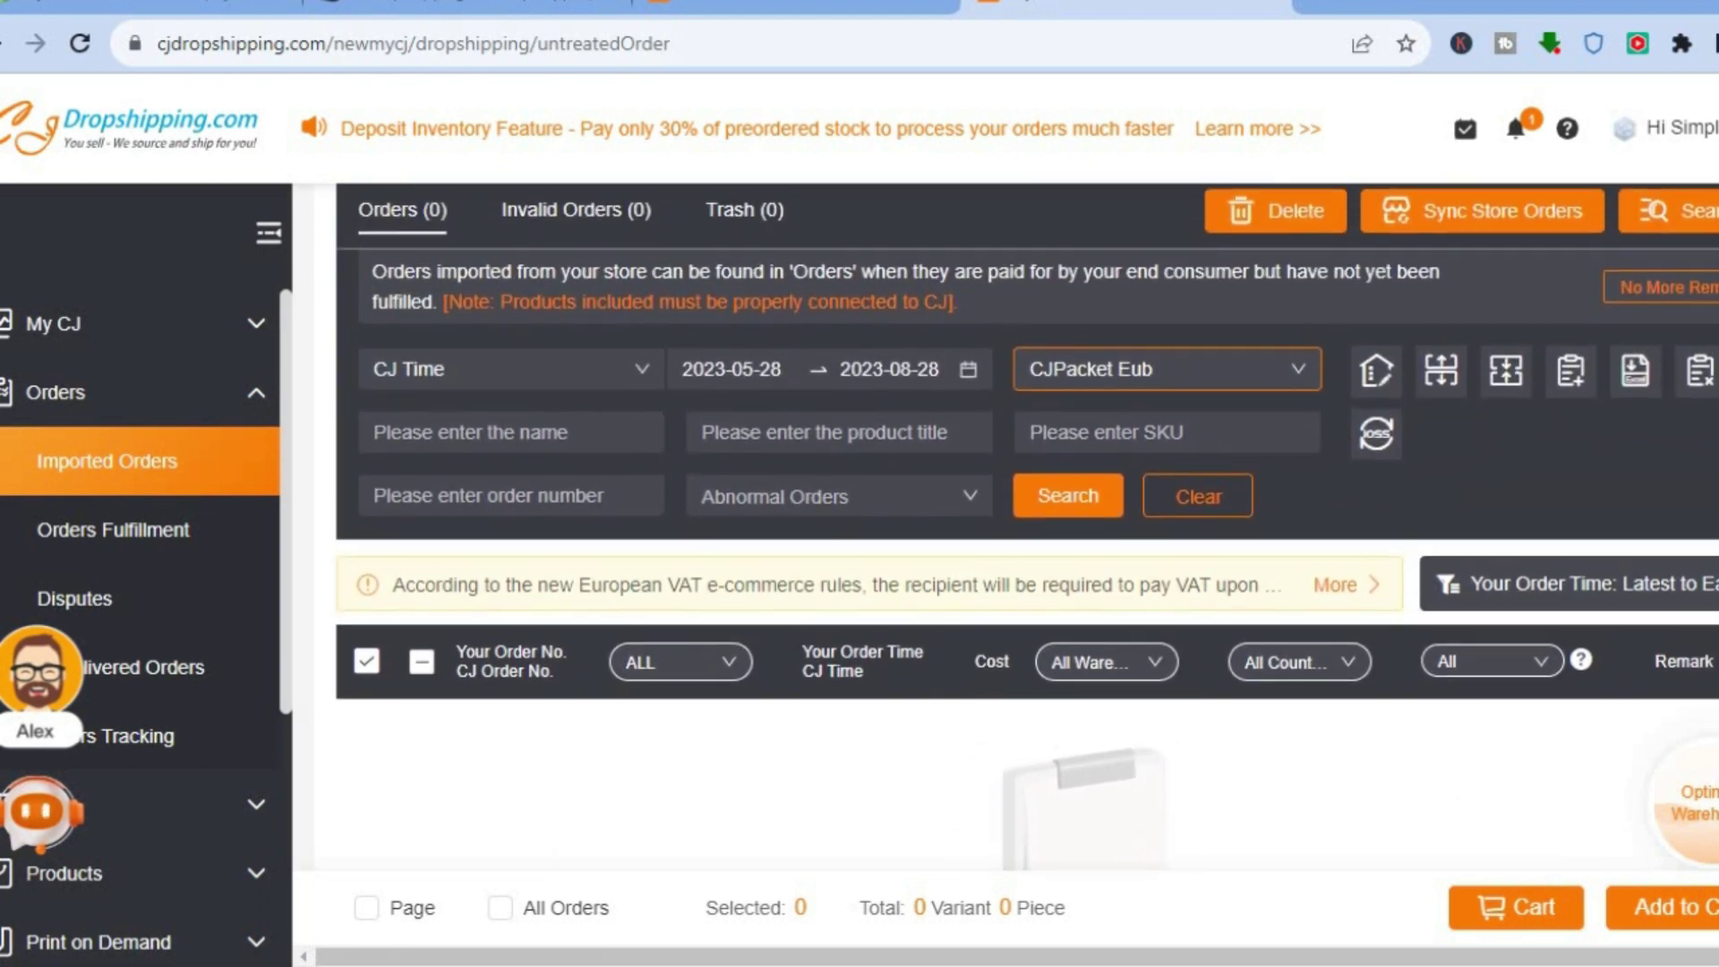
pyautogui.scroll(-3, 1027, 525)
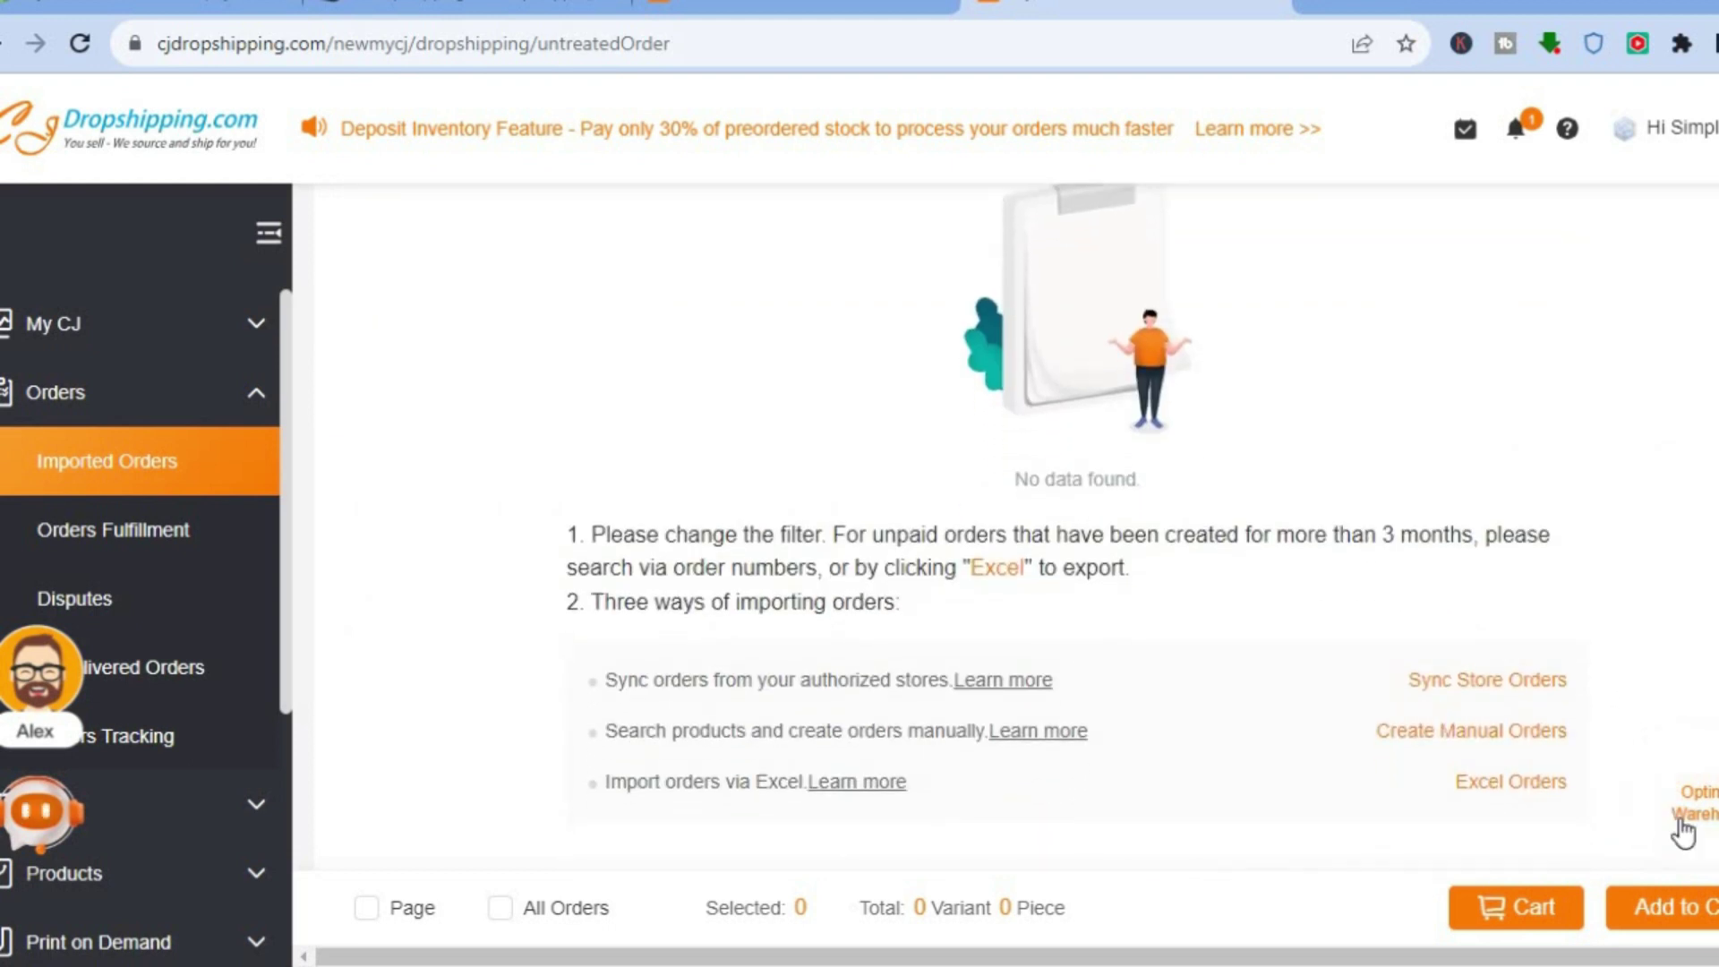
# Start a manual order with bracelet variants A and B from My SKU List, then proceed to the order form
pyautogui.click(1512, 737)
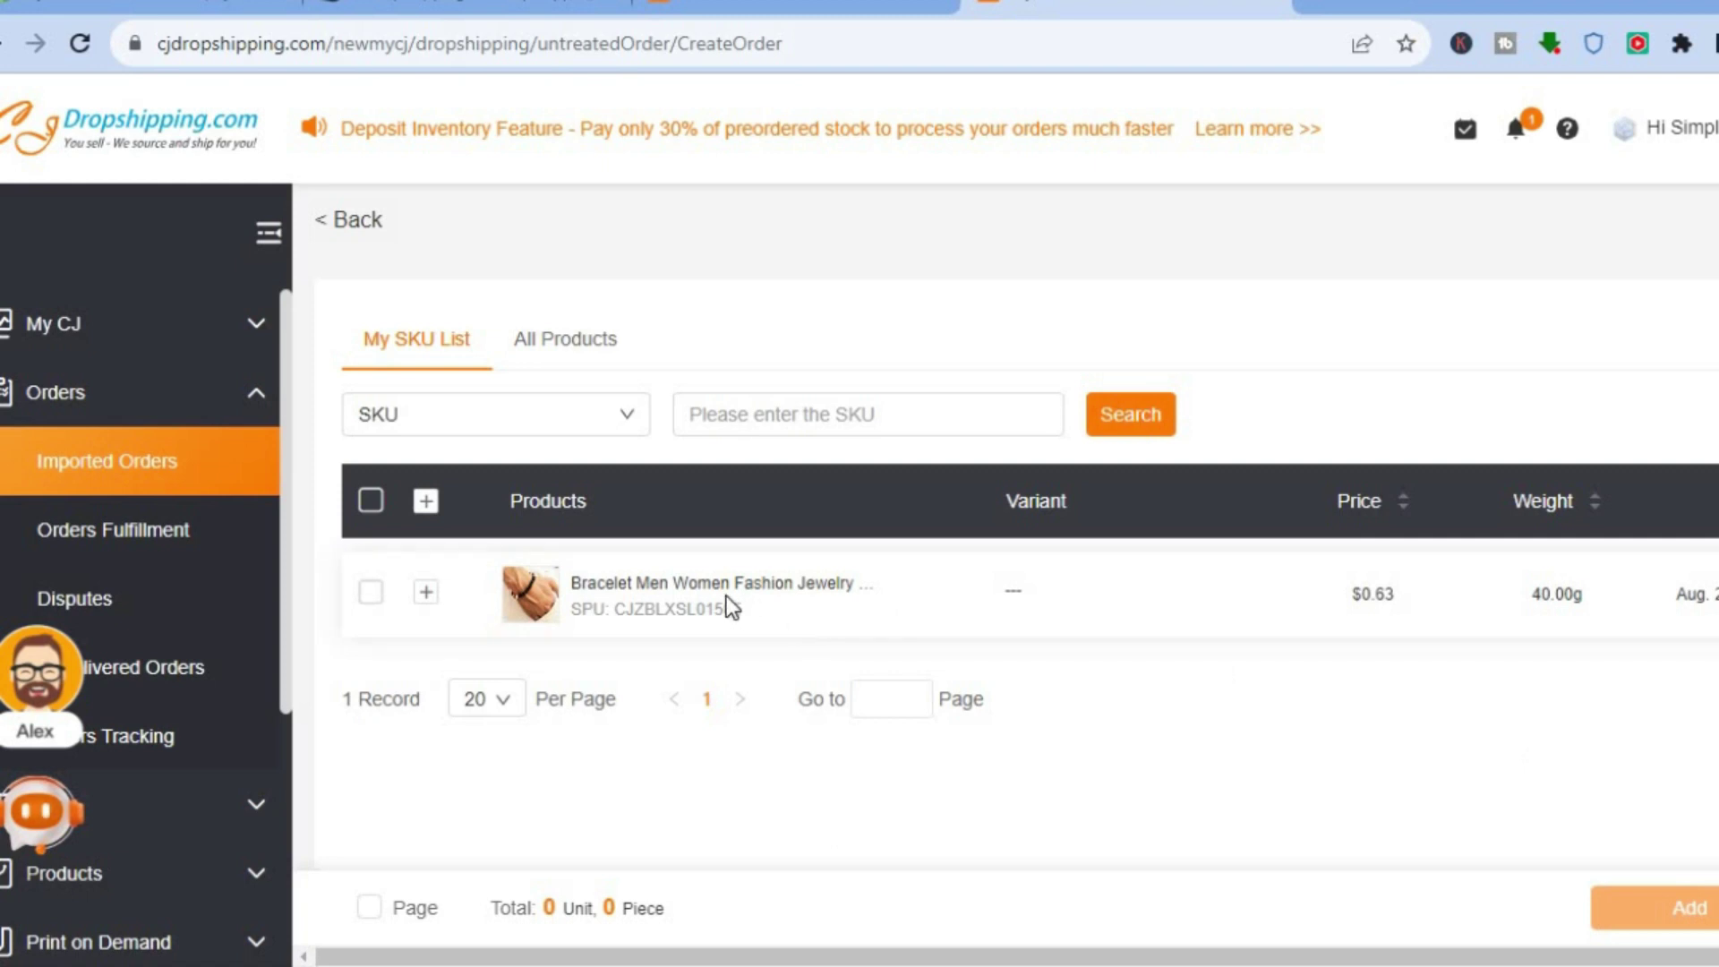
pyautogui.click(370, 595)
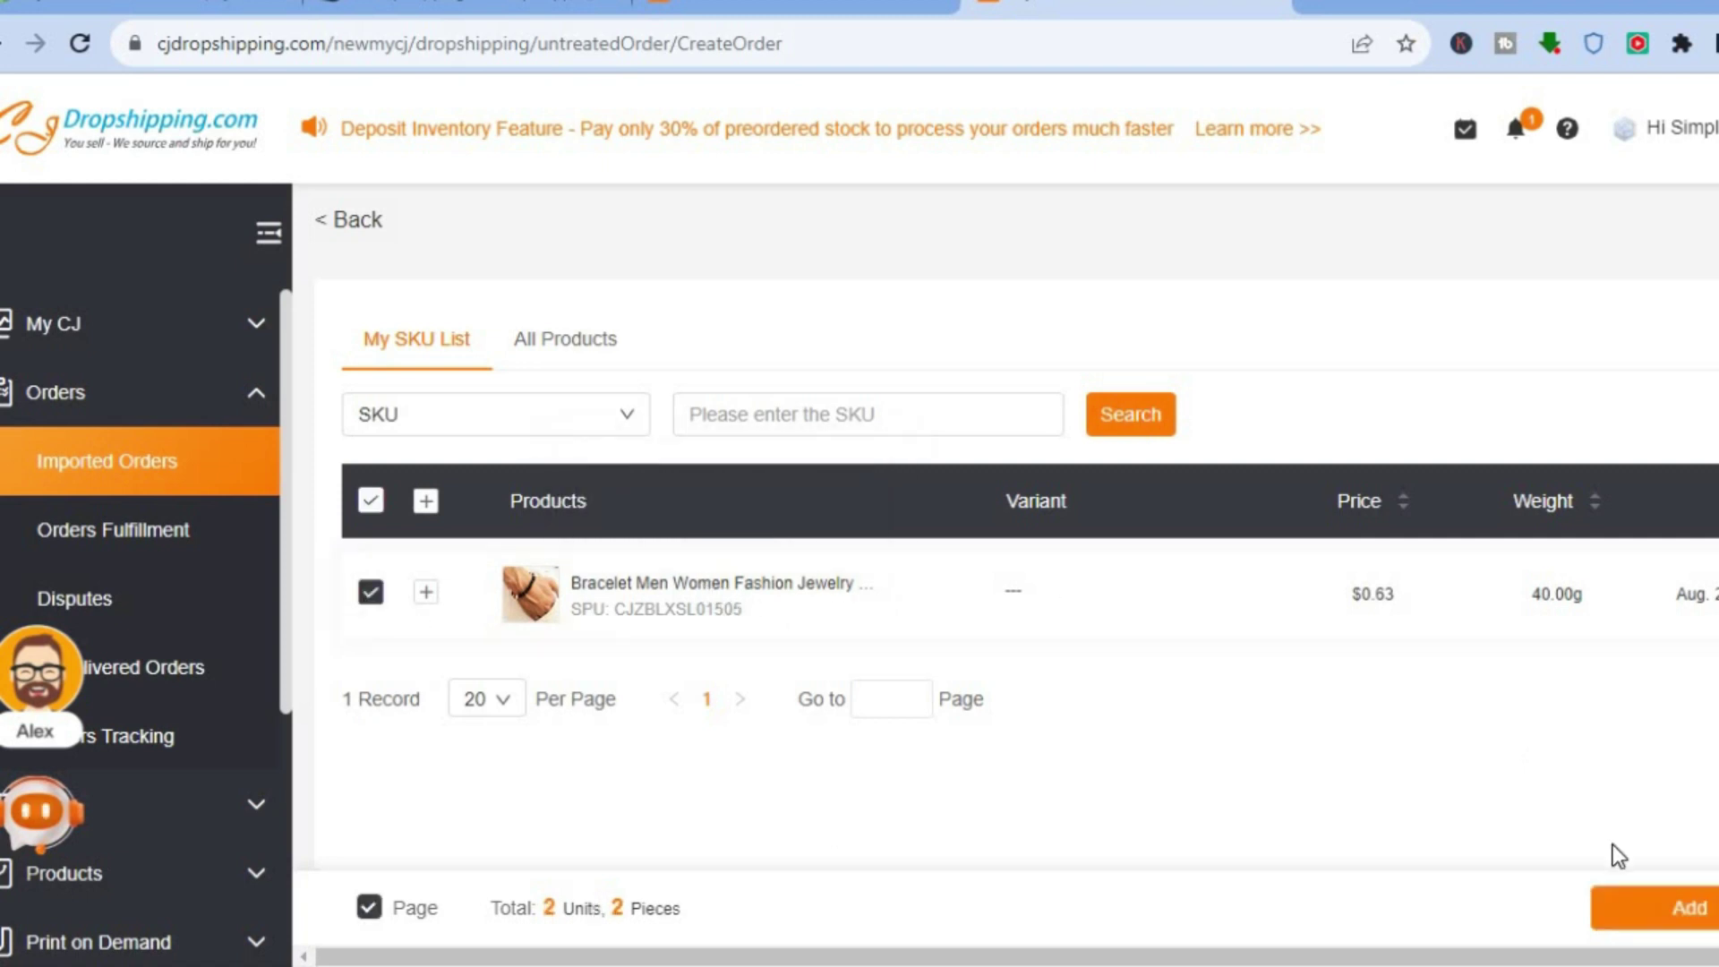
pyautogui.click(1650, 906)
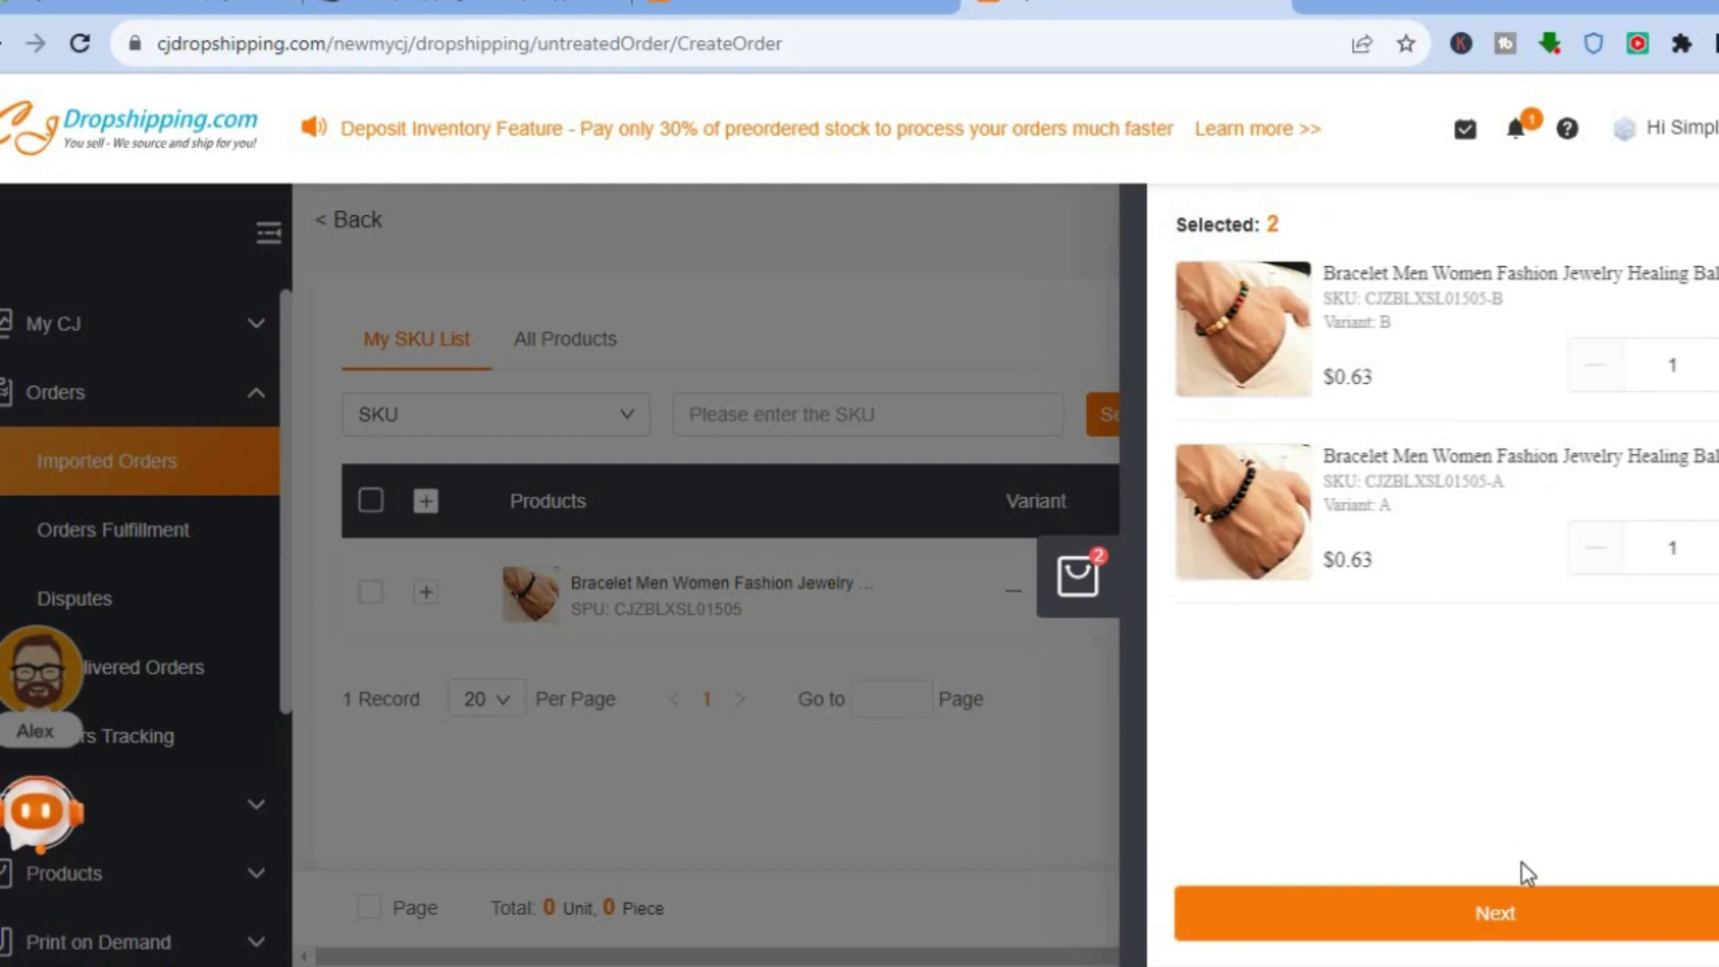
pyautogui.click(1457, 922)
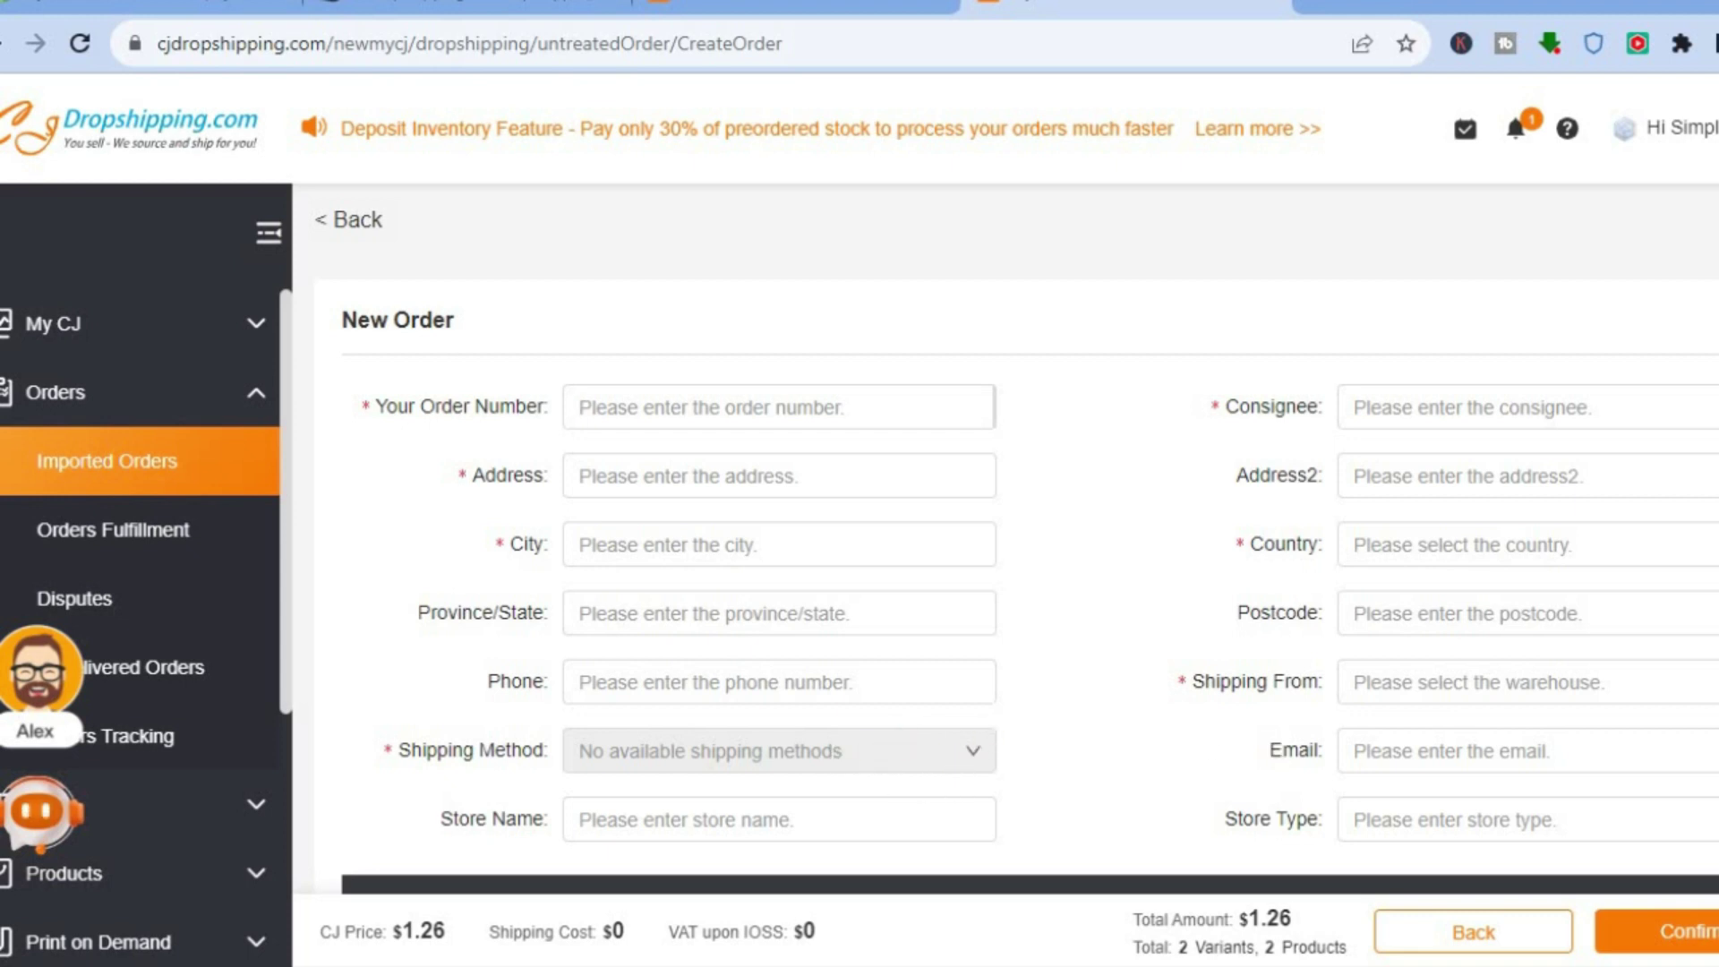
# Scroll the New Order form to the Products table and highlight the $1.26 Total Amount
pyautogui.scroll(-3, 1344, 690)
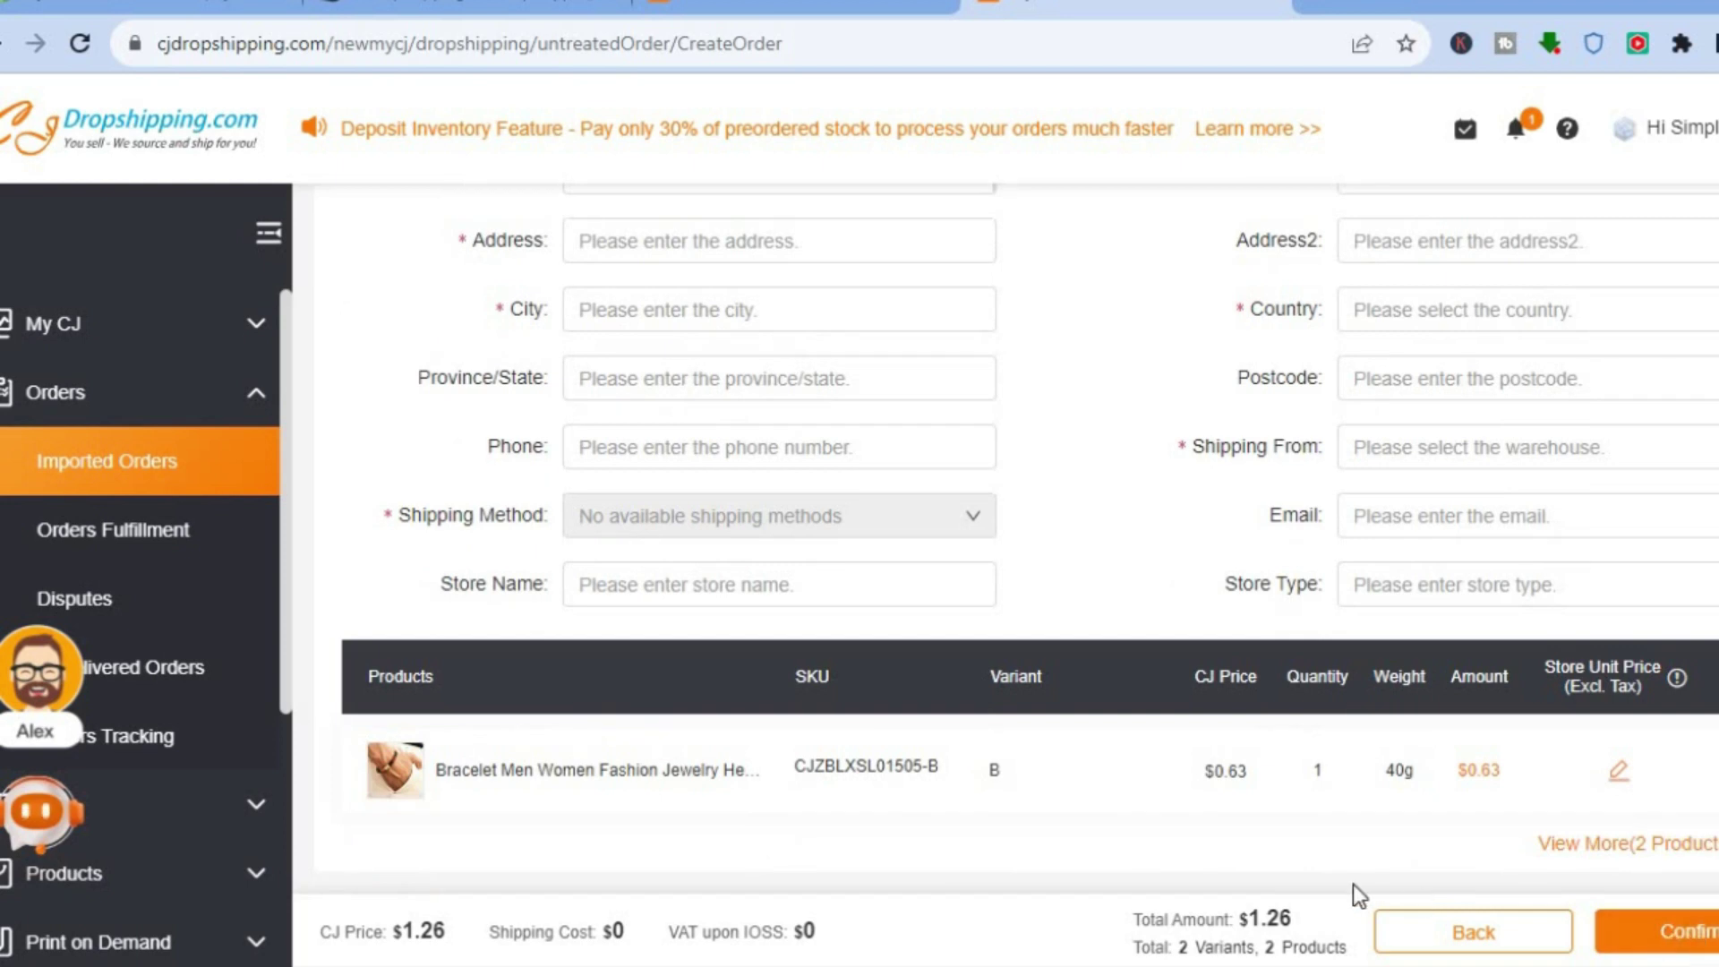
pyautogui.moveTo(1294, 920); pyautogui.dragTo(1245, 923)
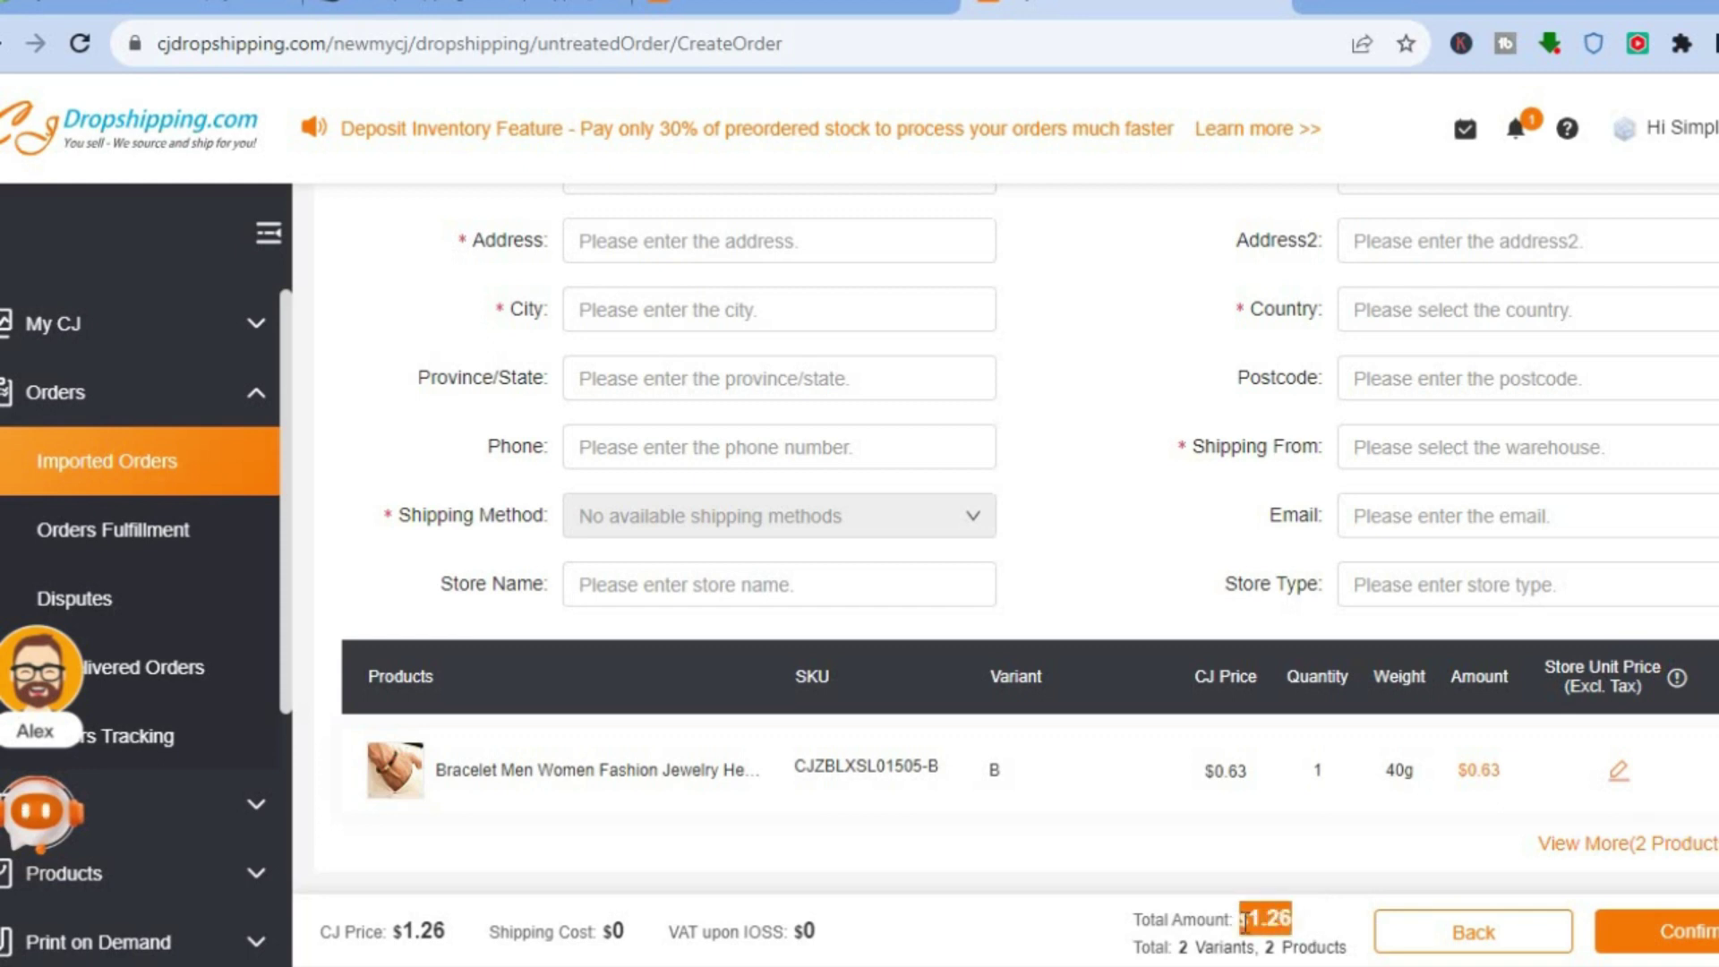
pyautogui.click(1244, 922)
pyautogui.doubleClick(1273, 922)
pyautogui.moveTo(1295, 922)
pyautogui.mouseDown()
pyautogui.moveTo(1244, 923)
pyautogui.moveTo(1294, 922)
pyautogui.mouseUp()
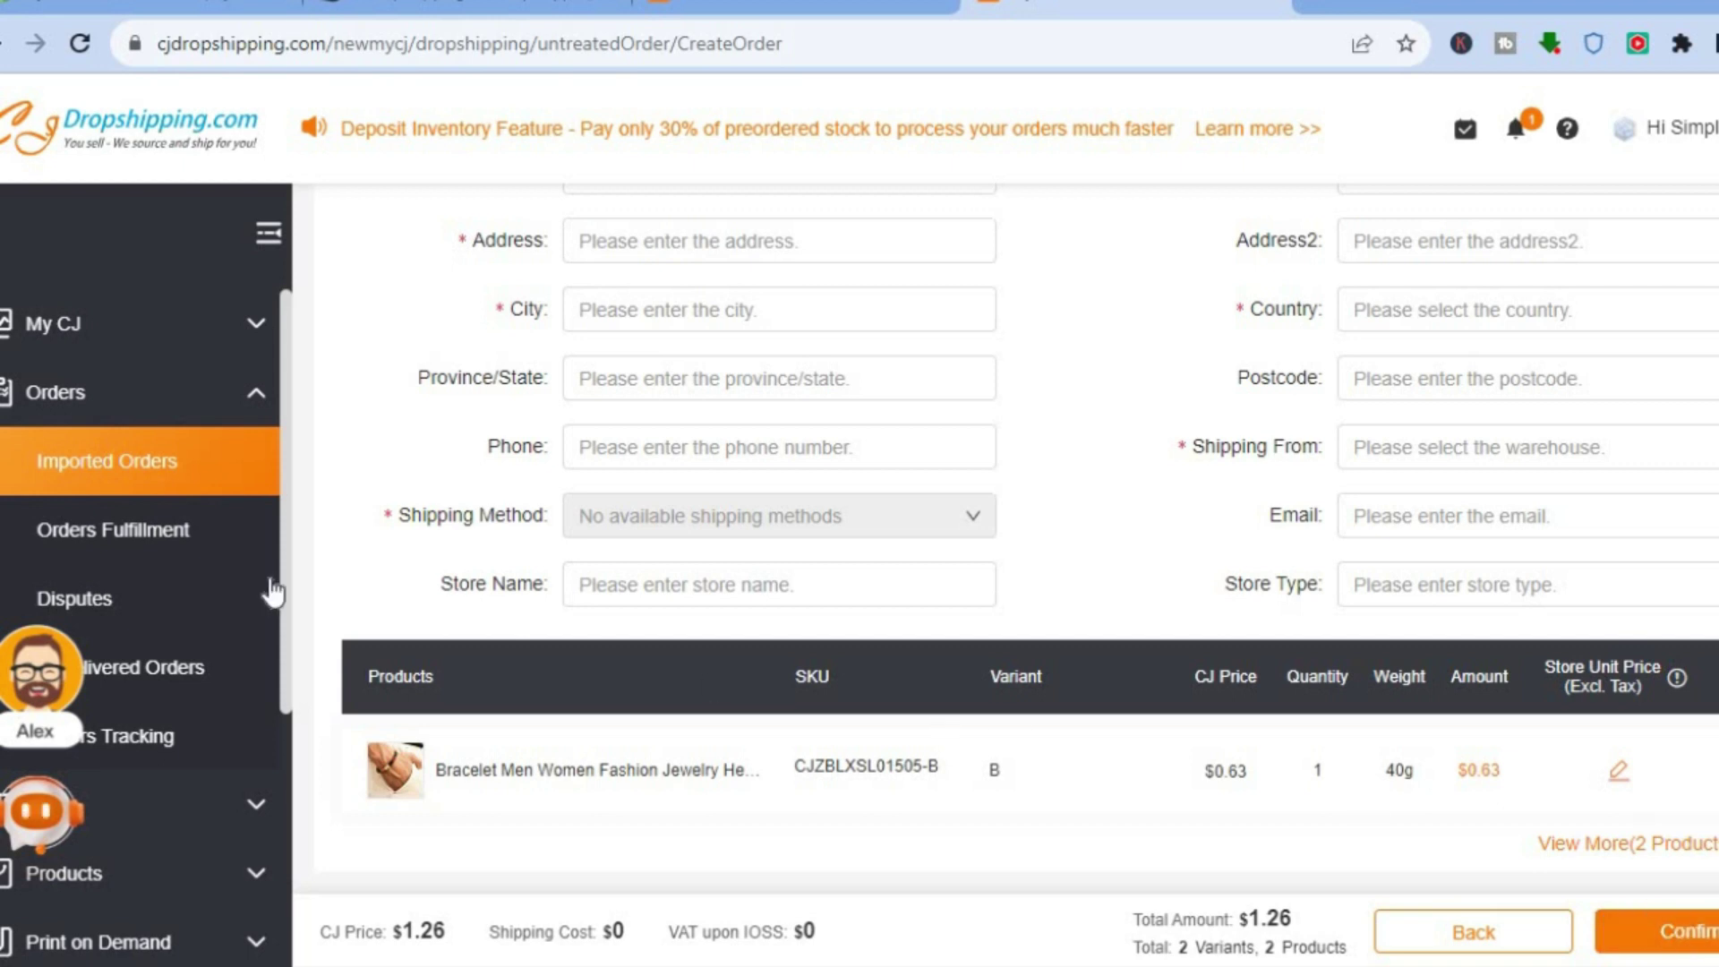
pyautogui.moveTo(282, 569); pyautogui.dragTo(283, 750)
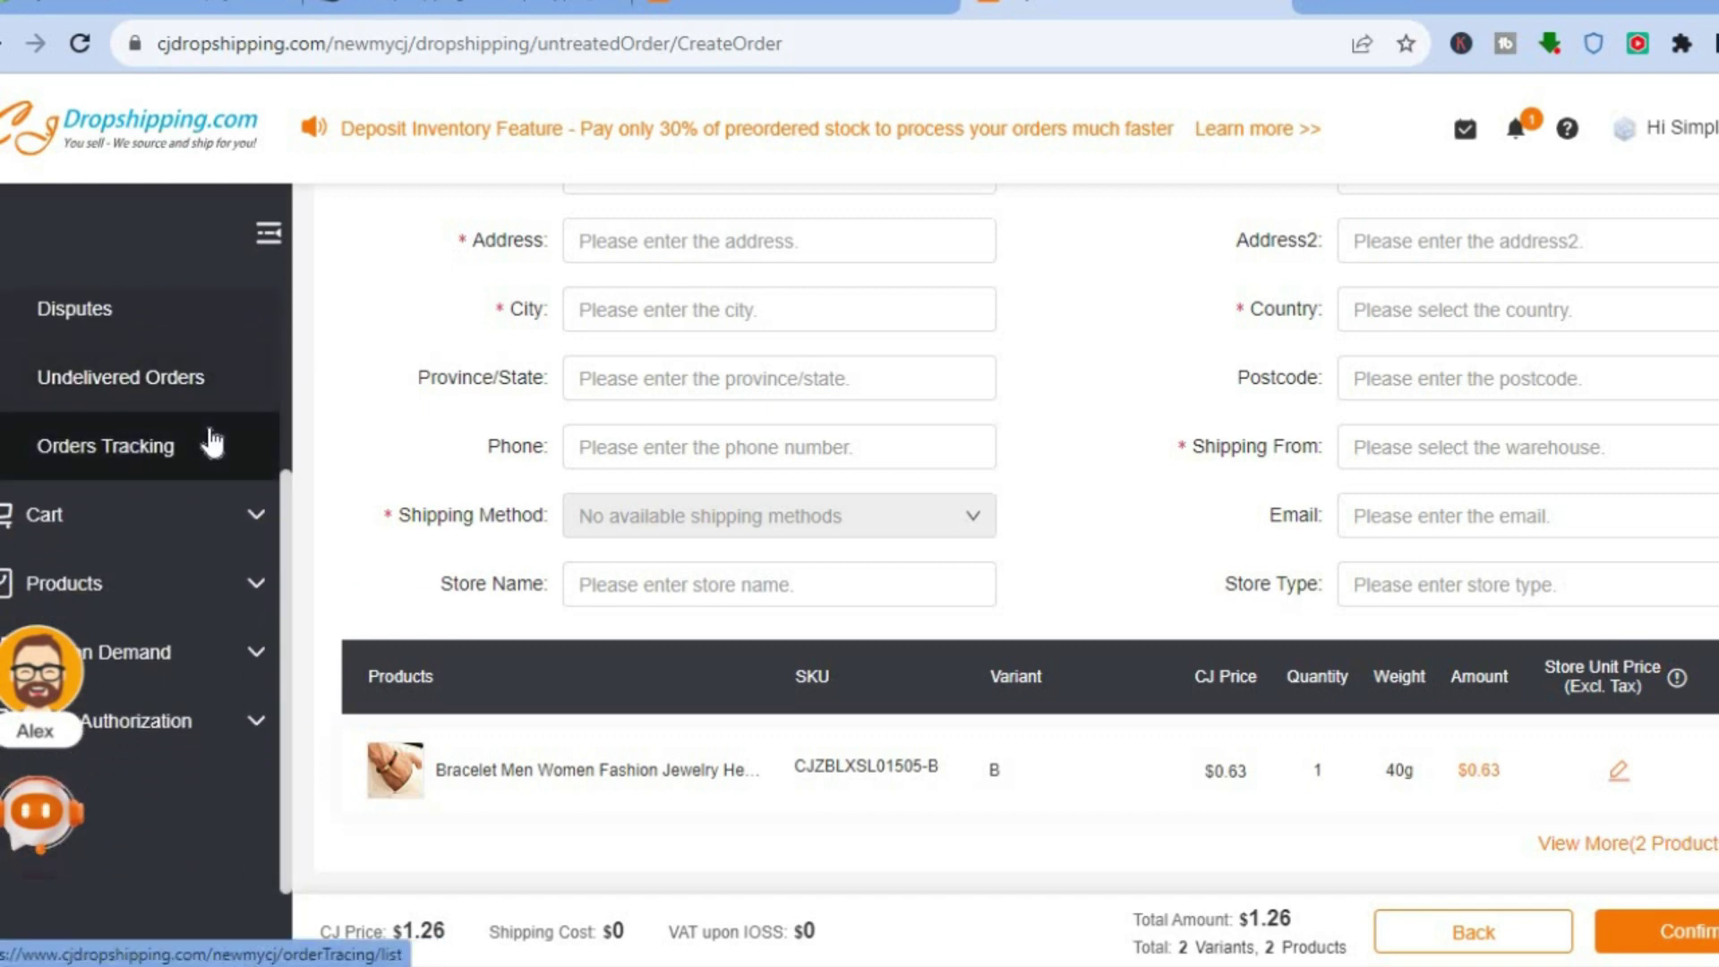
# Go to the Orders Tracking page under Orders in the sidebar
pyautogui.click(125, 448)
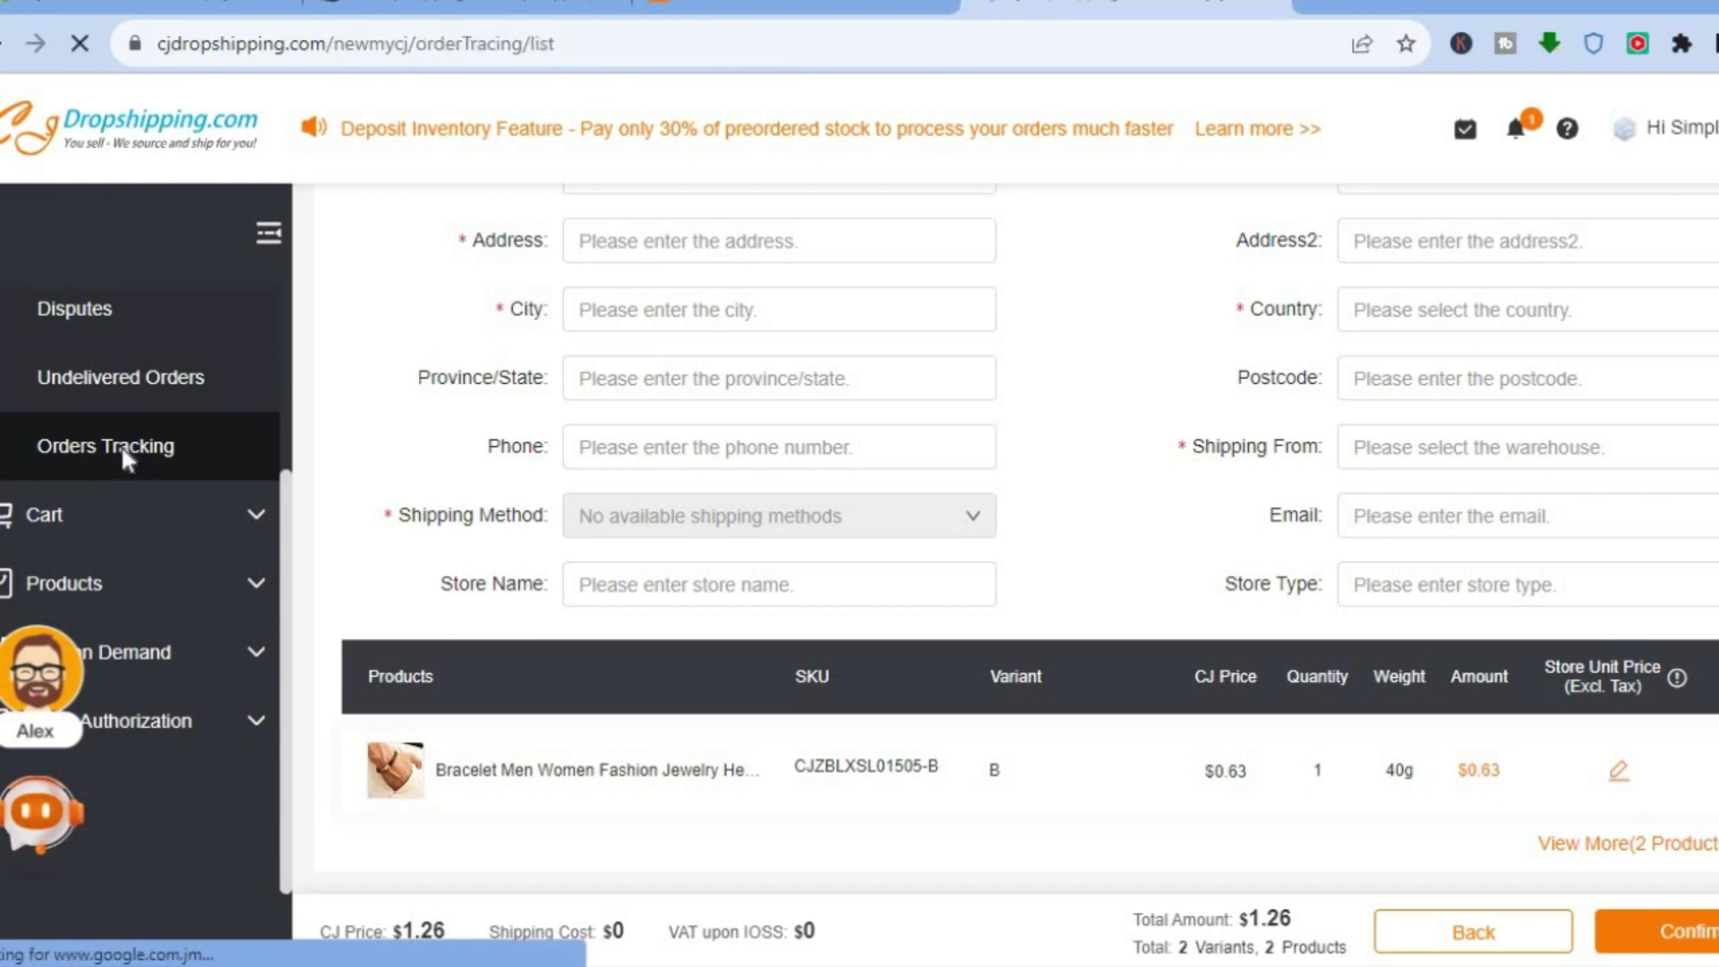